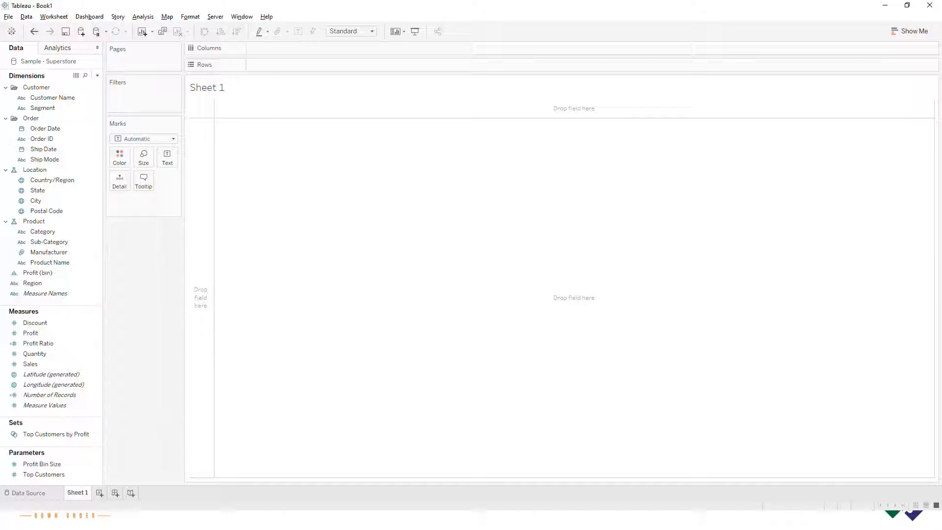
# Step: Create an integer parameter named "Select a dimension" that allows a list of values
pyautogui.click(97, 75)
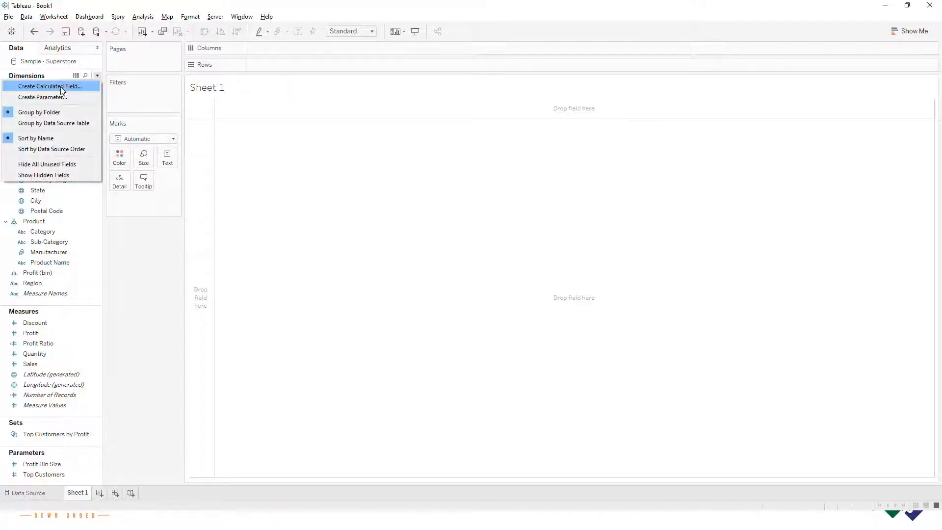
pyautogui.click(62, 97)
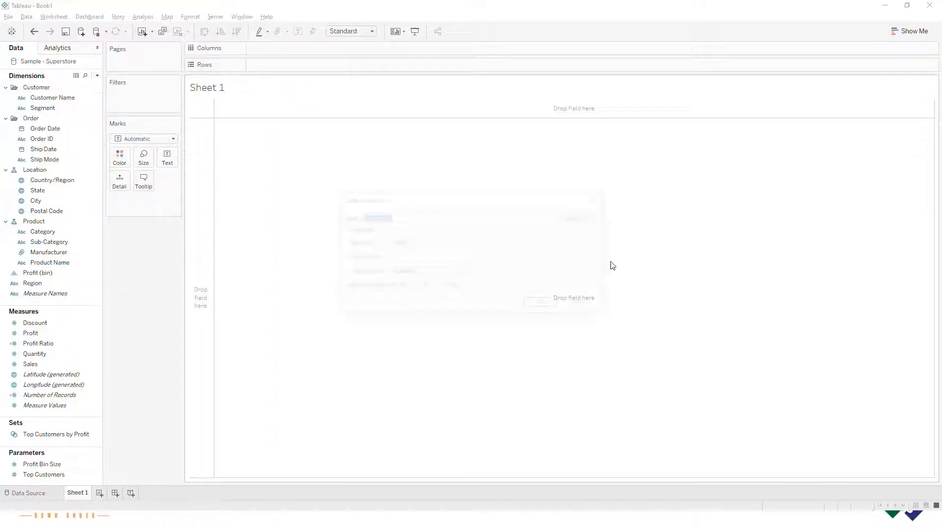
pyautogui.click(413, 243)
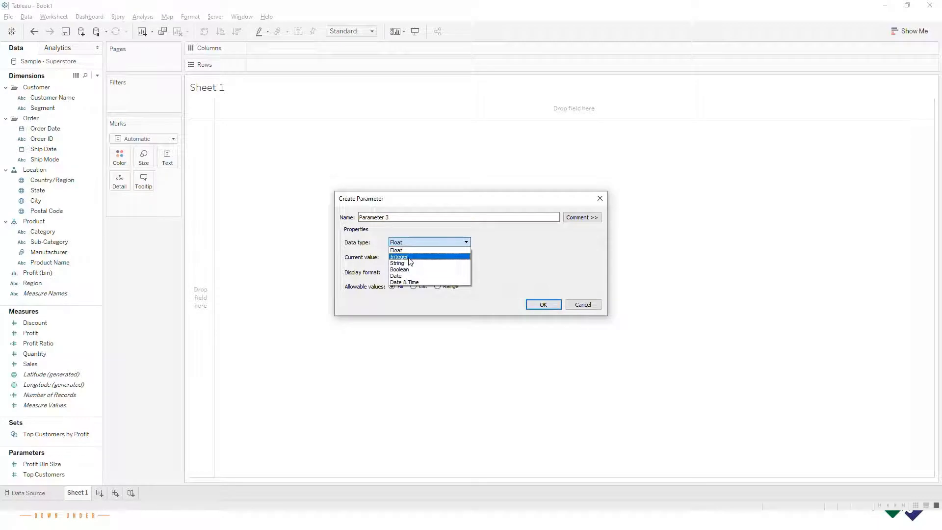
pyautogui.click(398, 254)
pyautogui.moveTo(403, 215); pyautogui.dragTo(171, 183)
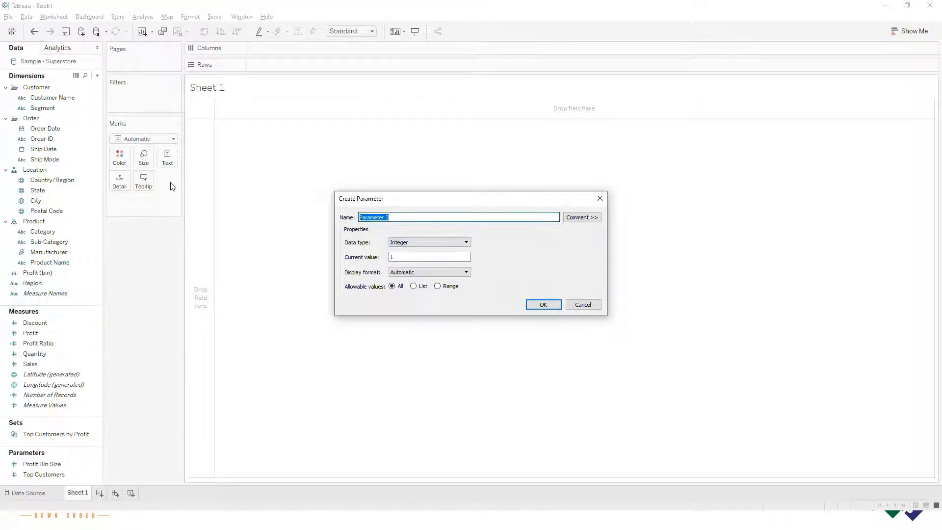
pyautogui.write('Select a dimension')
pyautogui.click(415, 288)
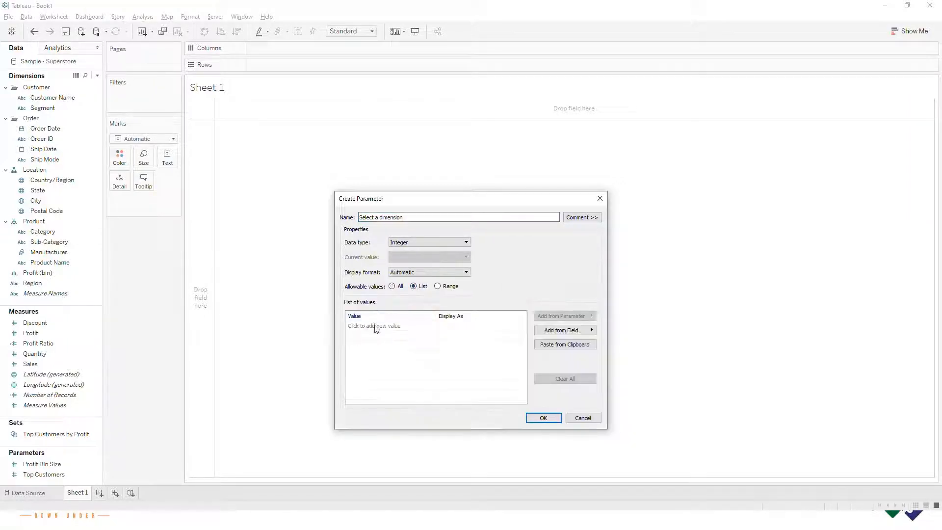
# Step: Add value 1 to the parameter's list, displayed as "Sub category"
pyautogui.click(374, 326)
pyautogui.write('1')
pyautogui.click(456, 325)
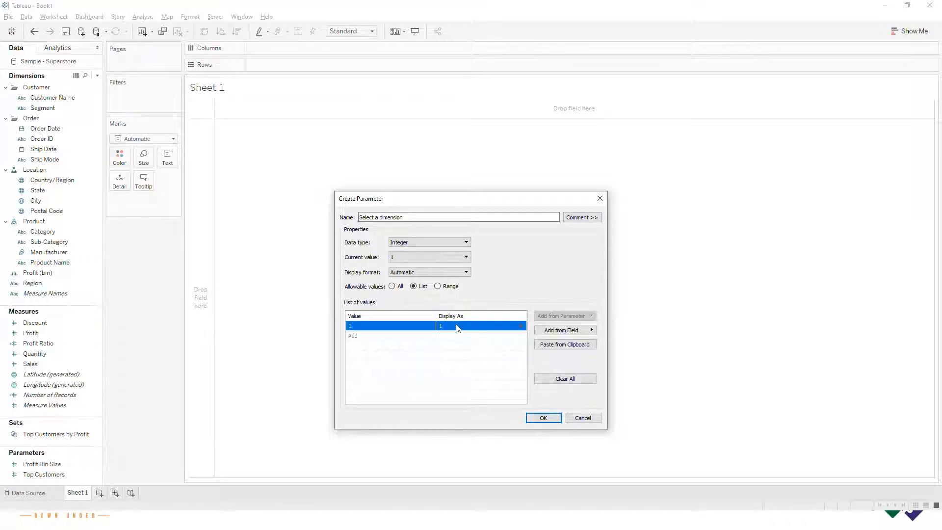
pyautogui.click(456, 326)
pyautogui.write('Sub')
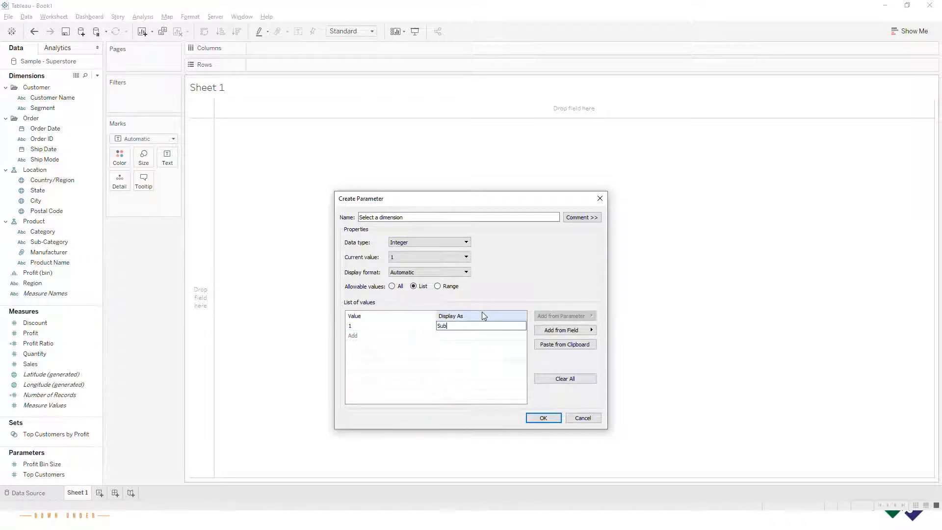
pyautogui.write(' category')
# Step: Add value 2 to the parameter's list, displayed as "Category"
pyautogui.click(405, 337)
pyautogui.write('2')
pyautogui.click(448, 338)
pyautogui.click(453, 334)
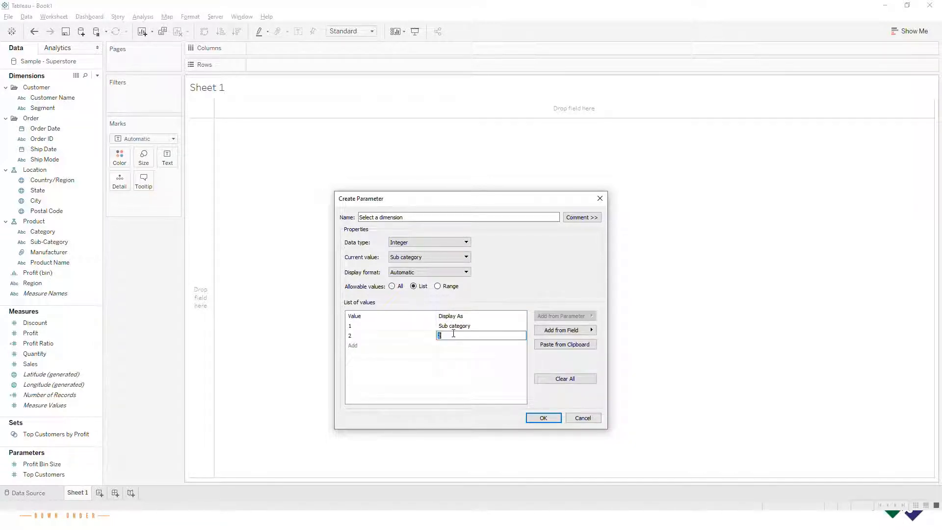
pyautogui.write('Category')
# Step: Add value 3 displayed as "Region" to the list and save the parameter
pyautogui.click(383, 346)
pyautogui.write('2')
pyautogui.press('BackSpace')
pyautogui.write('3')
pyautogui.click(464, 346)
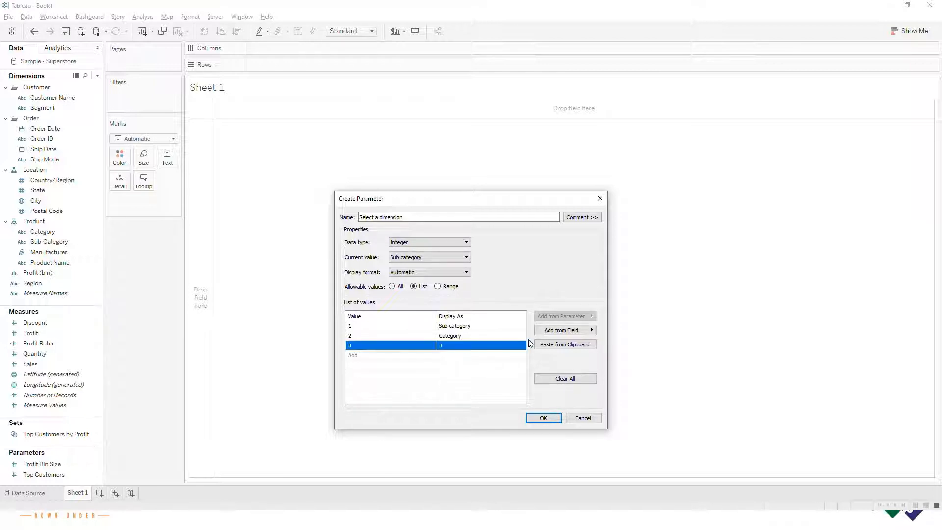
pyautogui.click(480, 345)
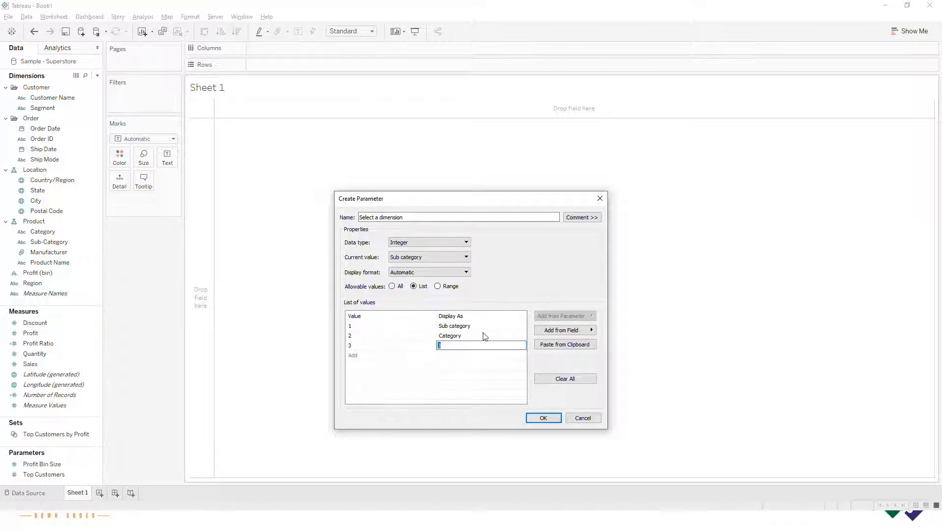
pyautogui.write('Region')
pyautogui.click(543, 418)
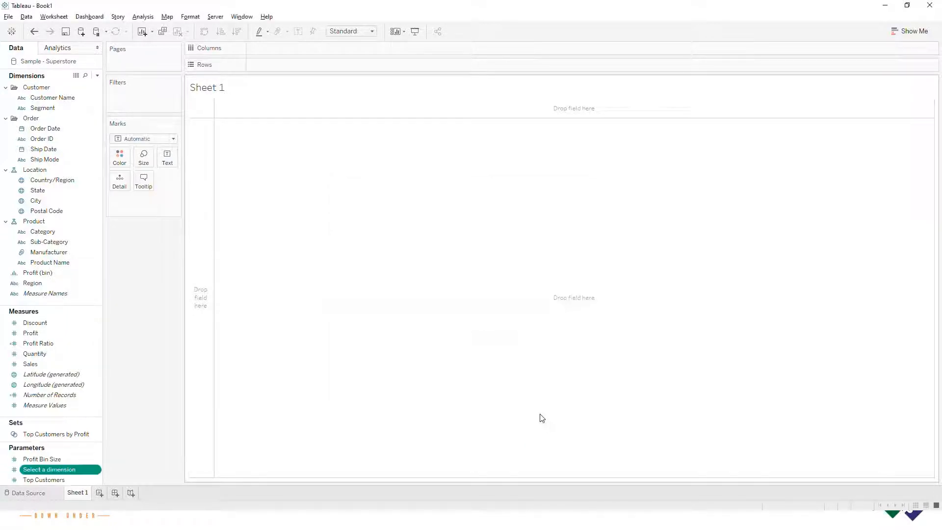
# Step: Create a calculated field named "Select a dimension Calc field"
pyautogui.click(97, 75)
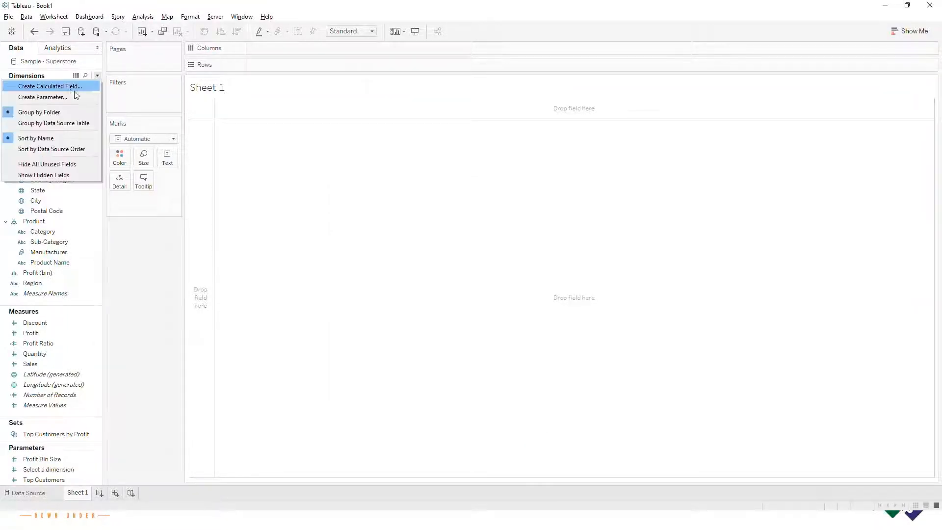
pyautogui.click(71, 87)
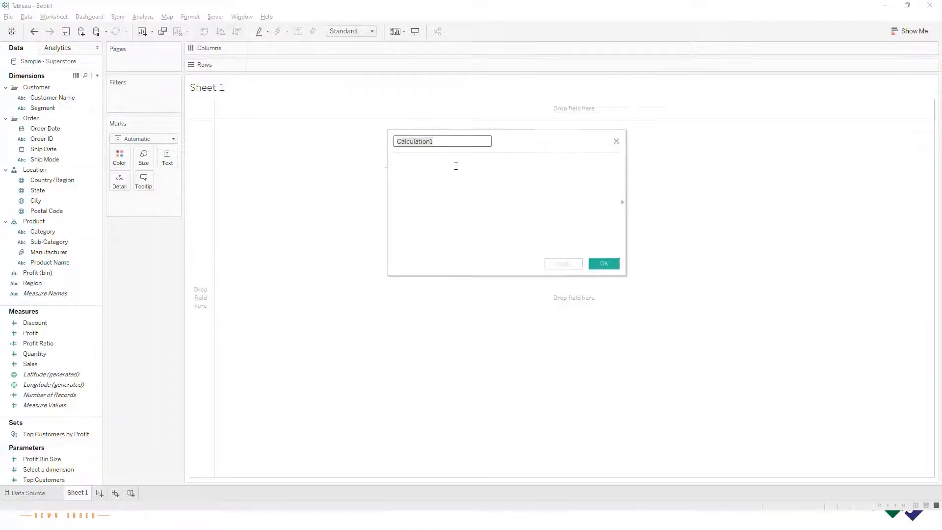
pyautogui.write('Selec')
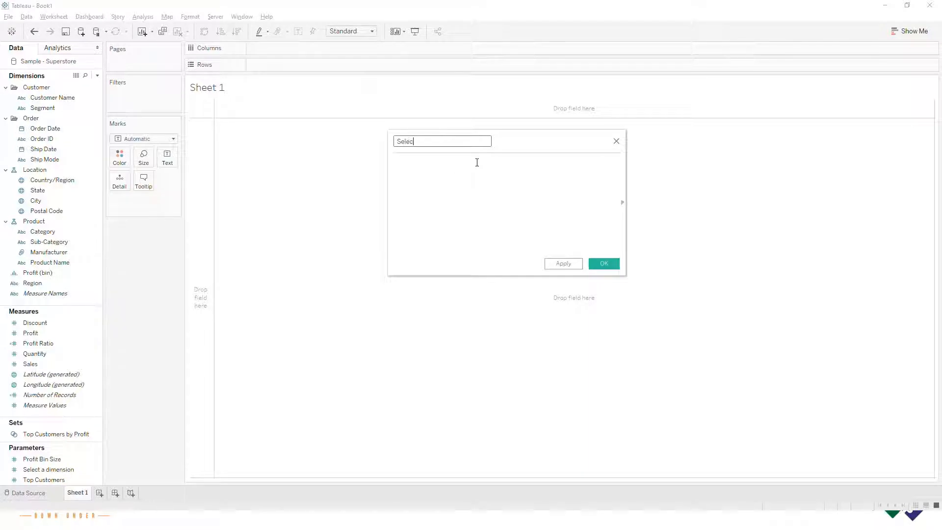
pyautogui.write('t p dimension Calc field')
# Step: Begin the formula with a condition returning [Sub-Category] if [Select a dimension] = 1
pyautogui.click(469, 171)
pyautogui.write('if s')
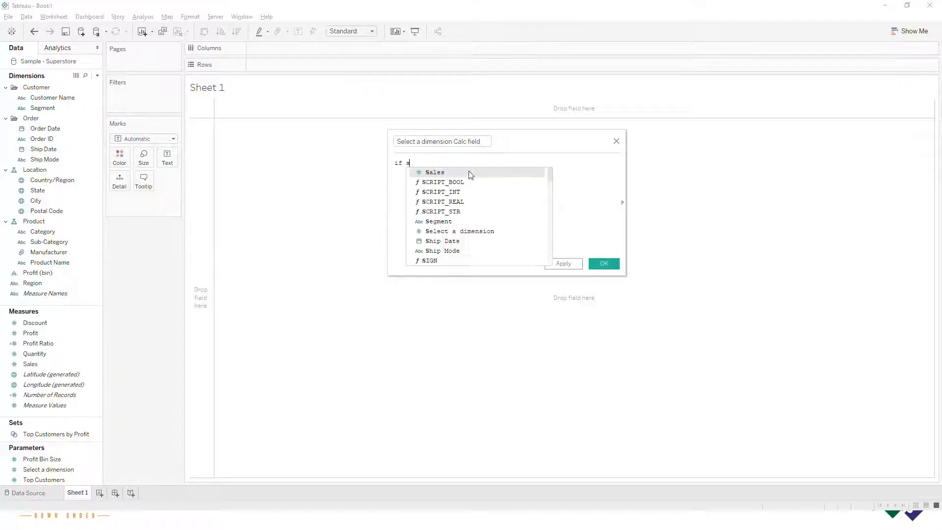
pyautogui.write('el')
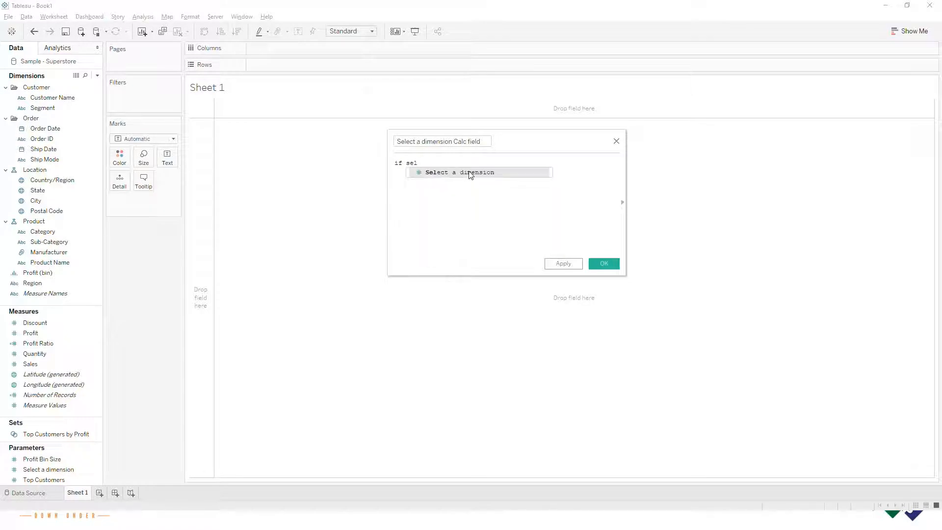
pyautogui.click(475, 172)
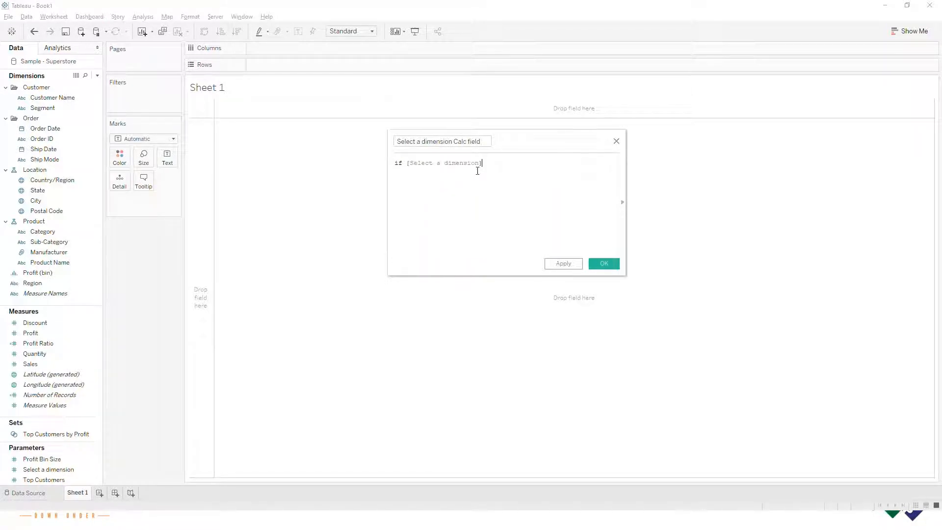
pyautogui.write('= i')
pyautogui.write('then su')
pyautogui.write('b')
pyautogui.press('Return')
# Step: Add an ELSEIF branch to the formula that returns [Category] when [Select a dimension] = 2
pyautogui.write('els')
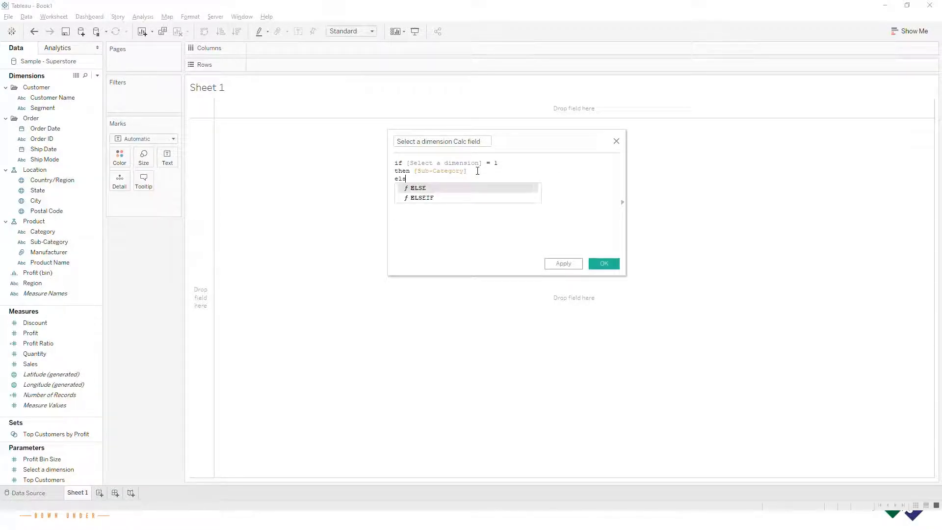
pyautogui.press('Down')
pyautogui.press('Return')
pyautogui.write('sel')
pyautogui.press('Return')
pyautogui.write('=2')
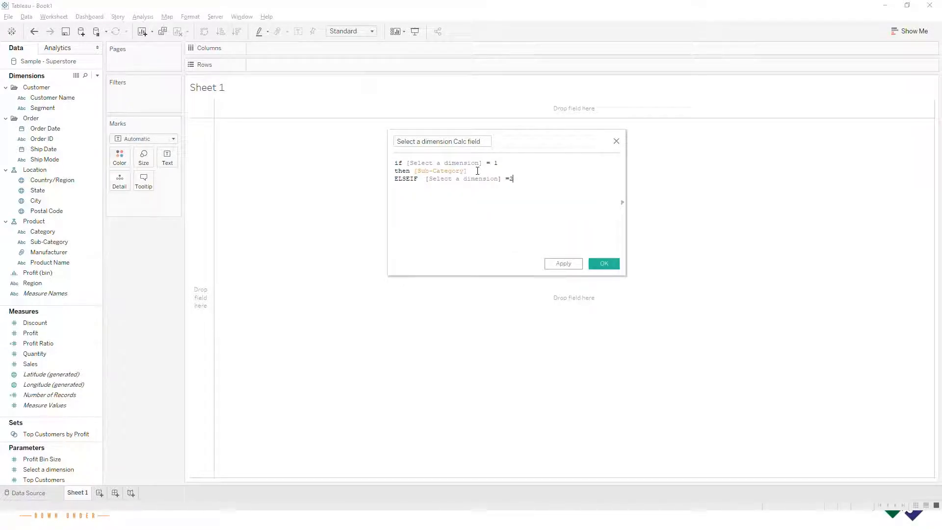
pyautogui.write('th')
pyautogui.press('Return')
pyautogui.write('cat')
pyautogui.press('Return')
pyautogui.press('Return')
# Step: Finish the formula with ELSE [Region] and END, and save the calculated field
pyautogui.write('el')
pyautogui.press('Return')
pyautogui.write('reg')
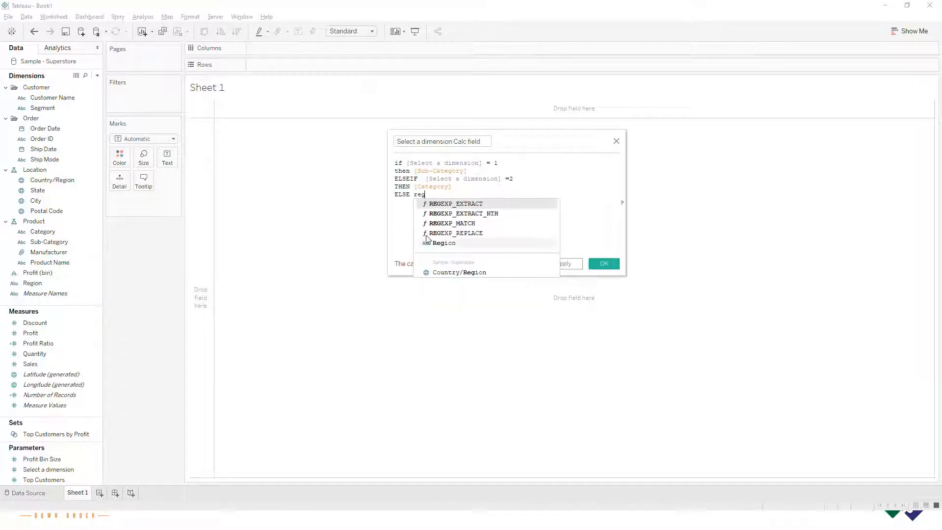
pyautogui.click(441, 243)
pyautogui.write('END')
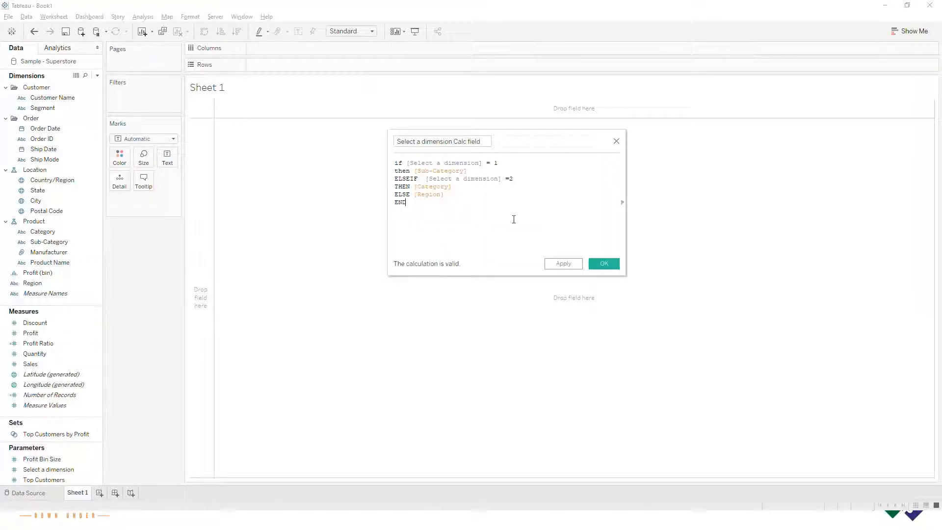
pyautogui.click(562, 263)
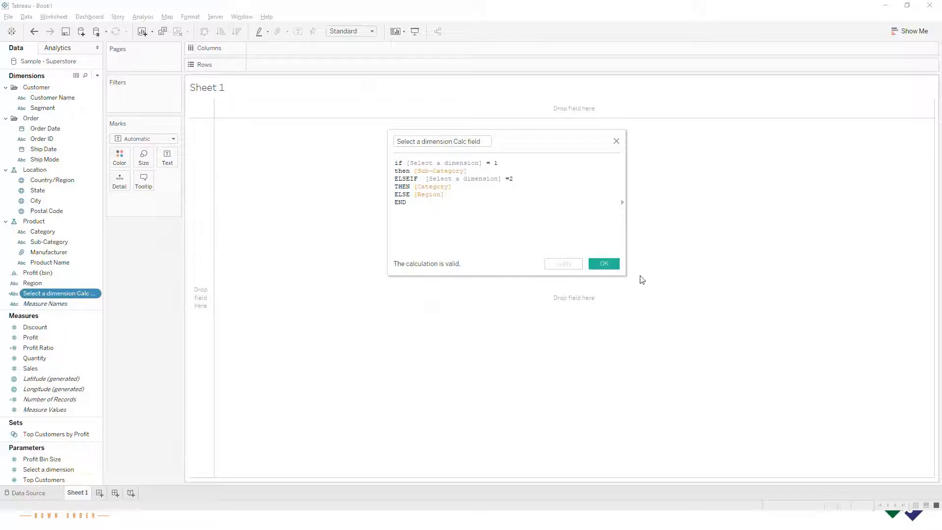
pyautogui.click(608, 265)
# Step: Build a bar chart with Select a dimension Calc field on columns and Sales on rows
pyautogui.moveTo(34, 296); pyautogui.dragTo(262, 49)
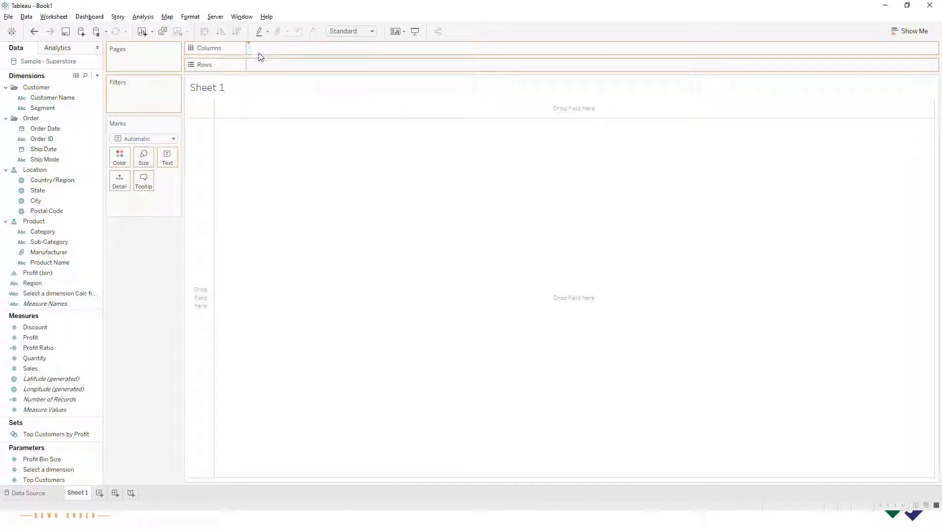
pyautogui.click(34, 369)
pyautogui.moveTo(34, 369)
pyautogui.mouseDown()
pyautogui.moveTo(294, 78)
pyautogui.moveTo(263, 64)
pyautogui.mouseUp()
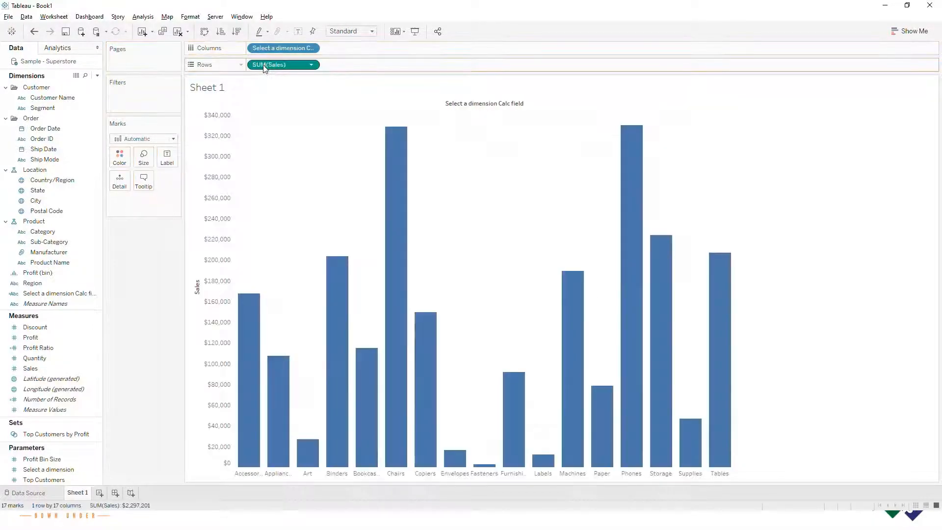
# Step: Show the control for the Select a dimension parameter and fit the chart to Entire View
pyautogui.click(44, 479)
pyautogui.click(45, 459)
pyautogui.click(48, 469)
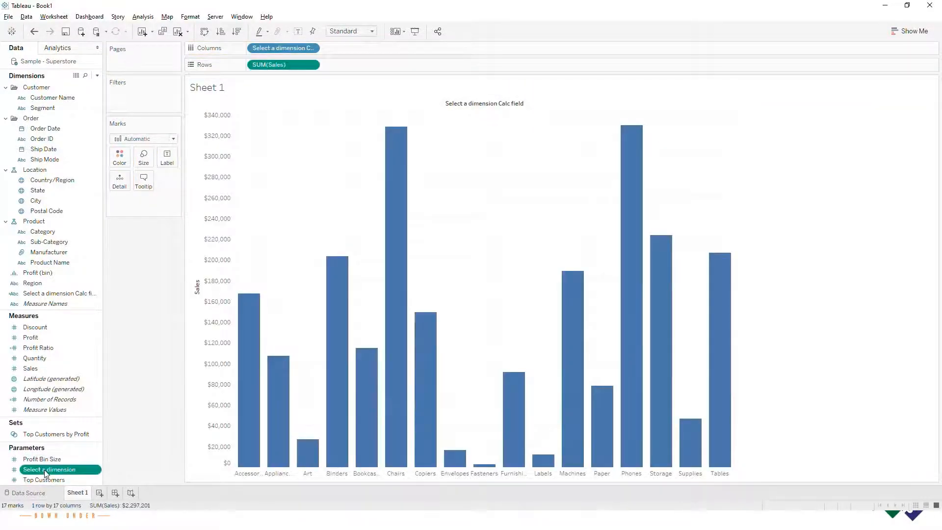
pyautogui.rightClick(48, 469)
pyautogui.click(90, 308)
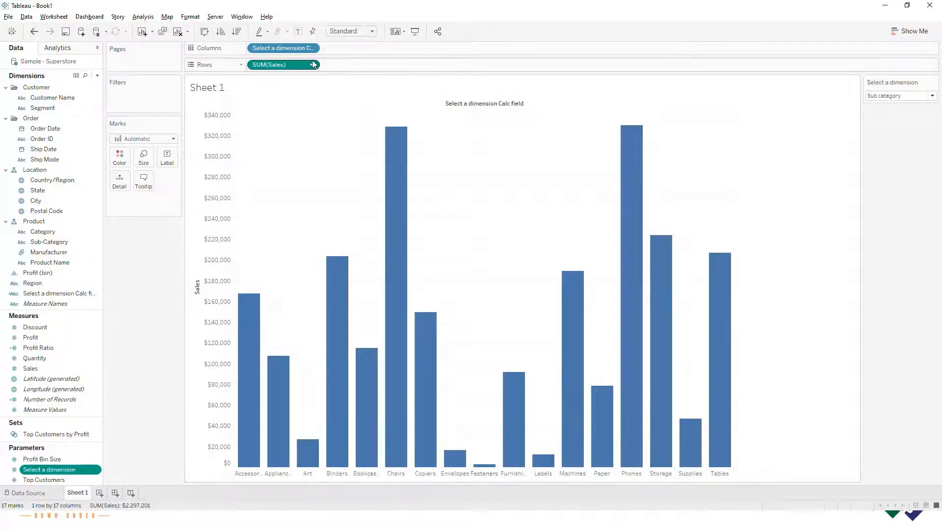
pyautogui.click(350, 30)
pyautogui.click(344, 66)
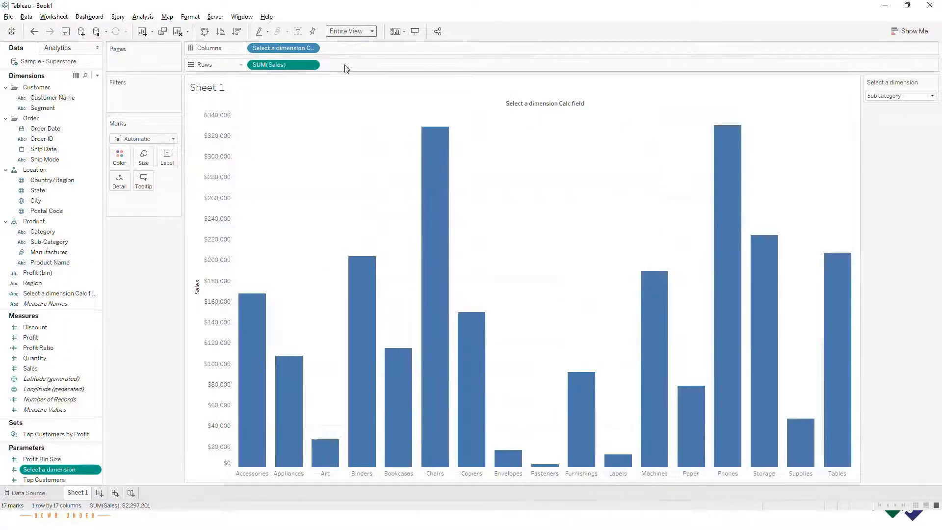
# Step: Test the parameter control by switching the chart's dimension to Category and then to Region
pyautogui.click(890, 97)
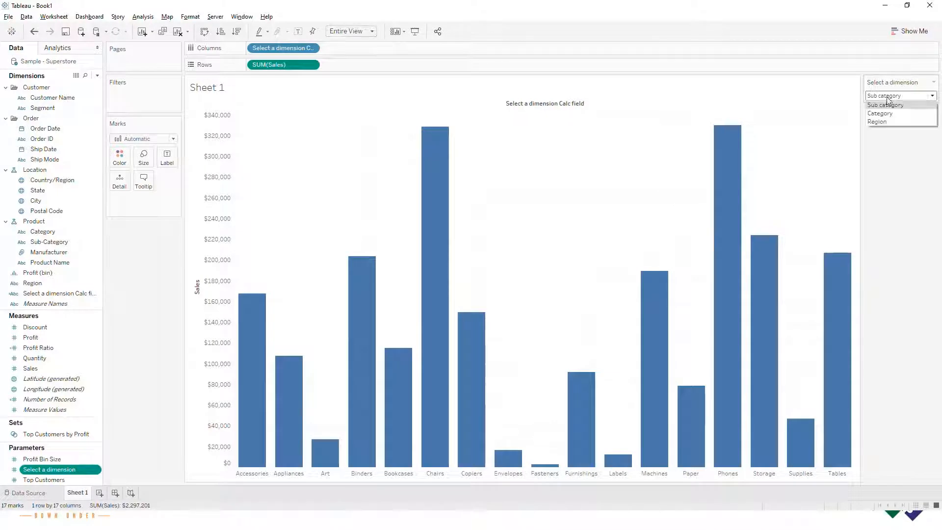
pyautogui.click(883, 116)
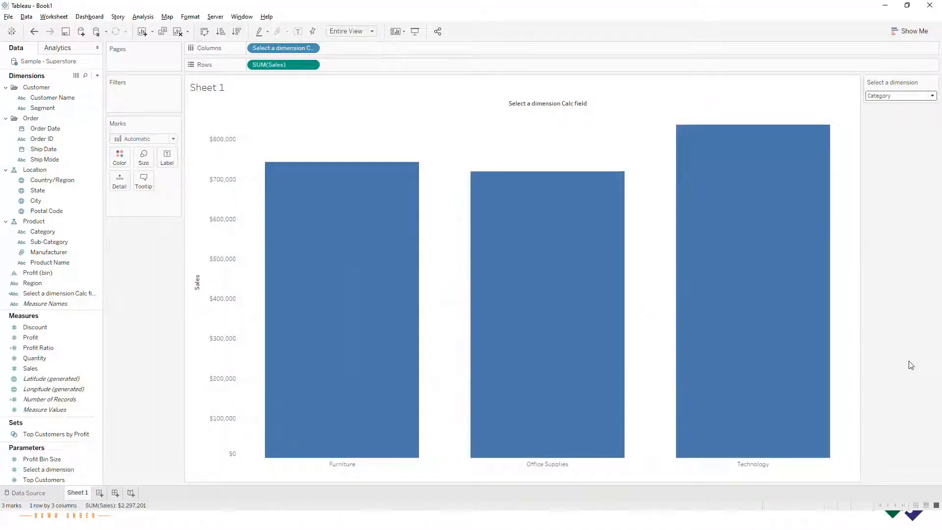
pyautogui.click(887, 97)
pyautogui.click(882, 121)
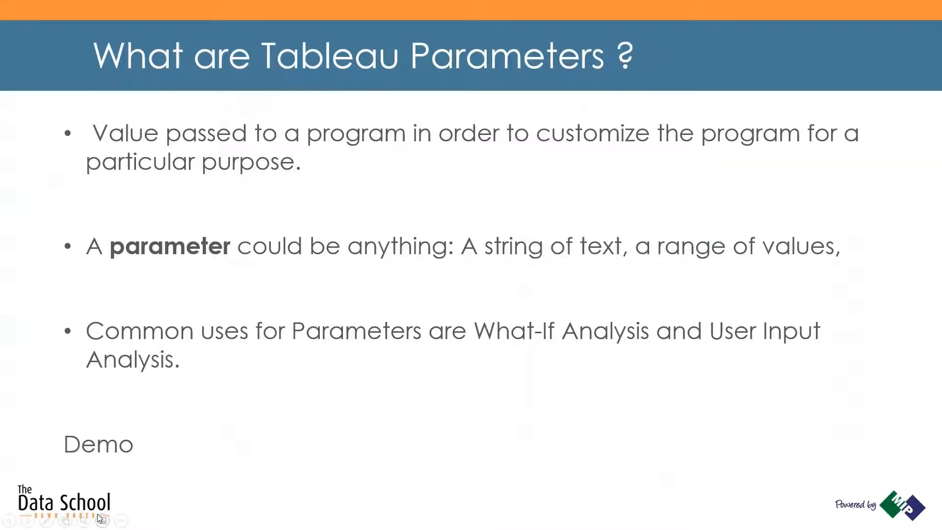
pyautogui.click(256, 303)
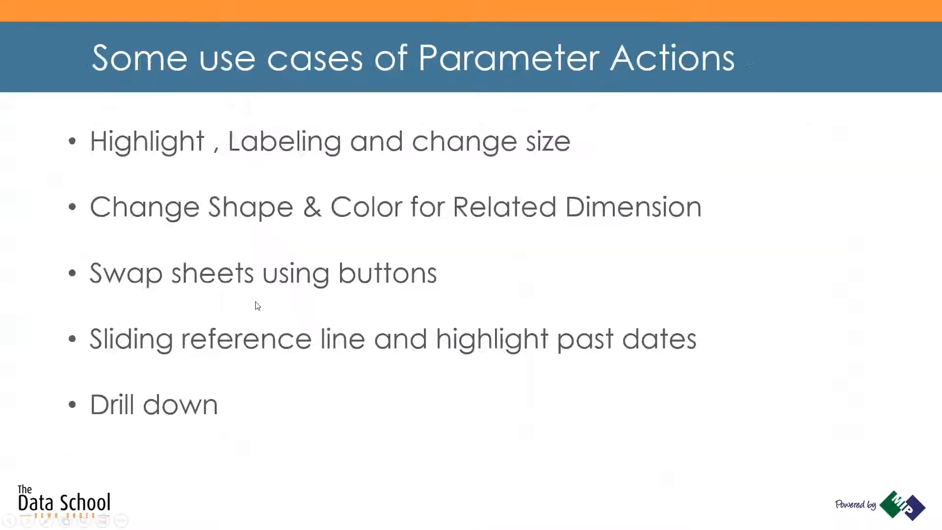
pyautogui.click(719, 433)
pyautogui.press('Left')
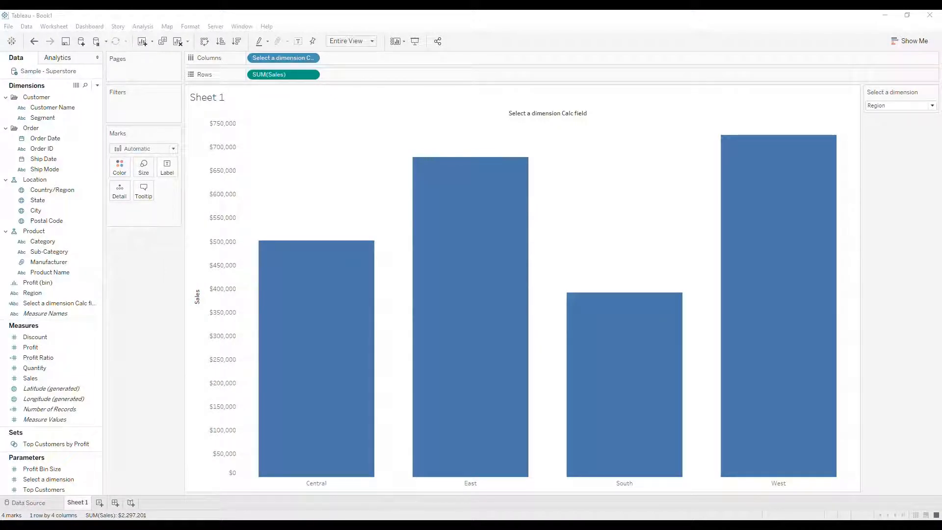
# Step: On a new worksheet, build a dual-axis chart with Sub-Category on rows and Sales placed twice on columns
pyautogui.click(99, 503)
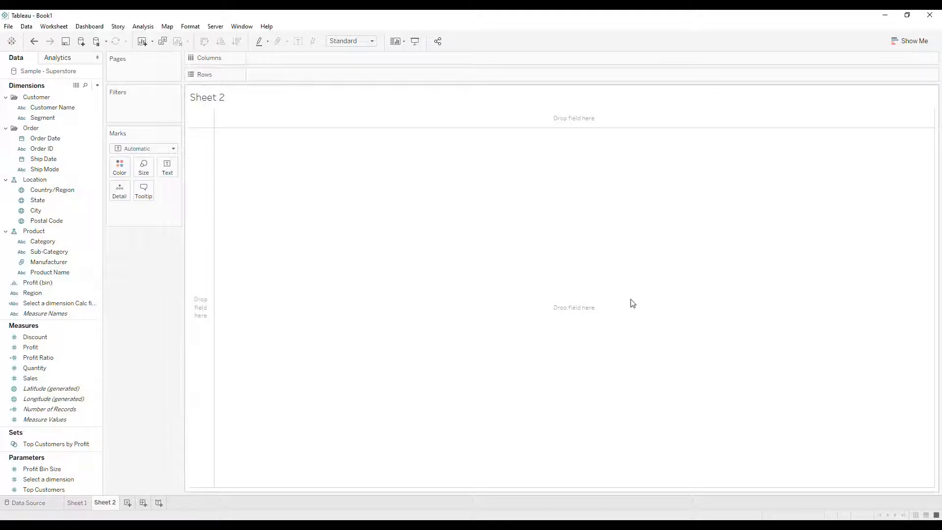
pyautogui.click(50, 252)
pyautogui.moveTo(49, 253); pyautogui.dragTo(272, 74)
pyautogui.moveTo(56, 393)
pyautogui.mouseDown()
pyautogui.moveTo(54, 383)
pyautogui.moveTo(344, 40)
pyautogui.moveTo(274, 62)
pyautogui.moveTo(364, 57)
pyautogui.moveTo(354, 56)
pyautogui.mouseUp()
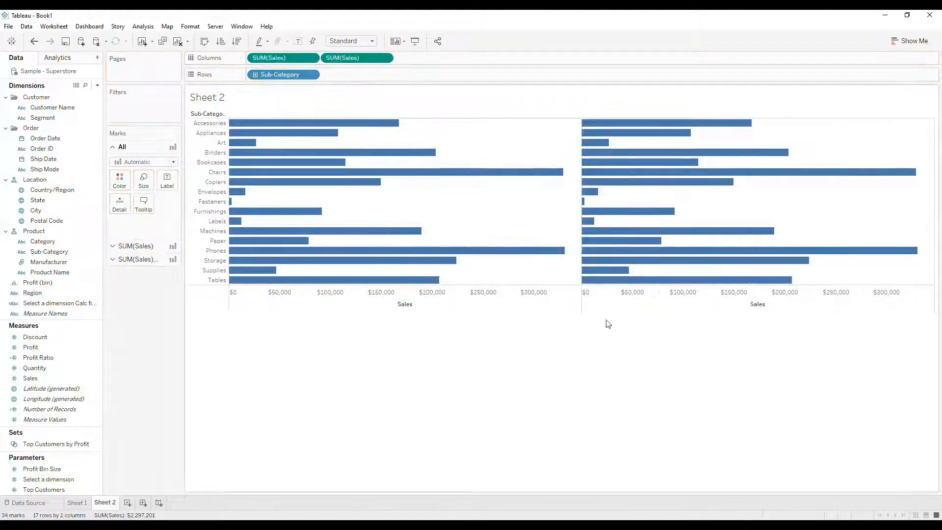
pyautogui.rightClick(604, 294)
pyautogui.click(659, 346)
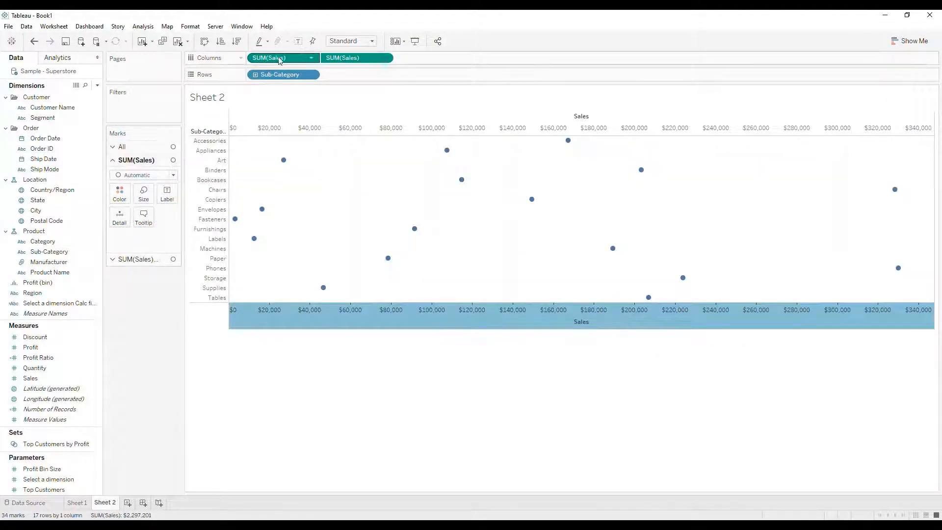
# Step: Change the first Sales marks to bars and shrink them to thin lines
pyautogui.click(139, 177)
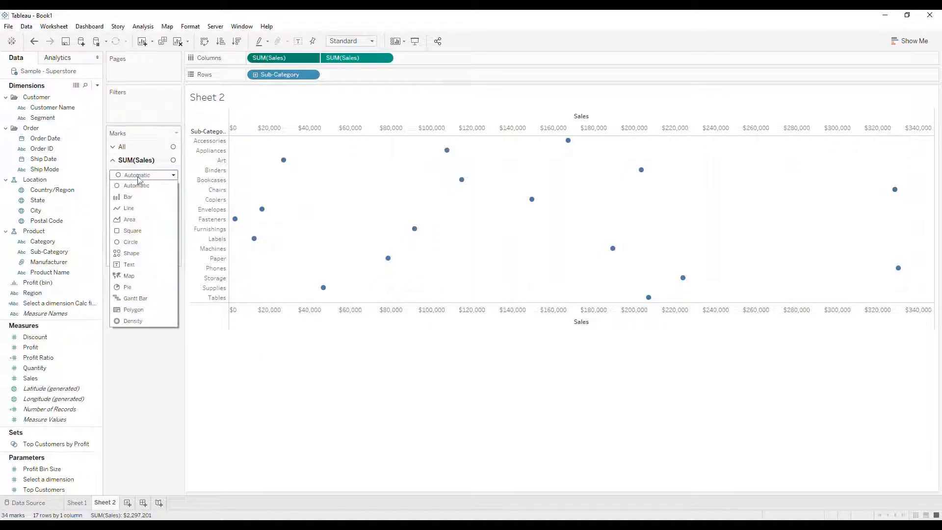
pyautogui.click(128, 196)
pyautogui.click(144, 192)
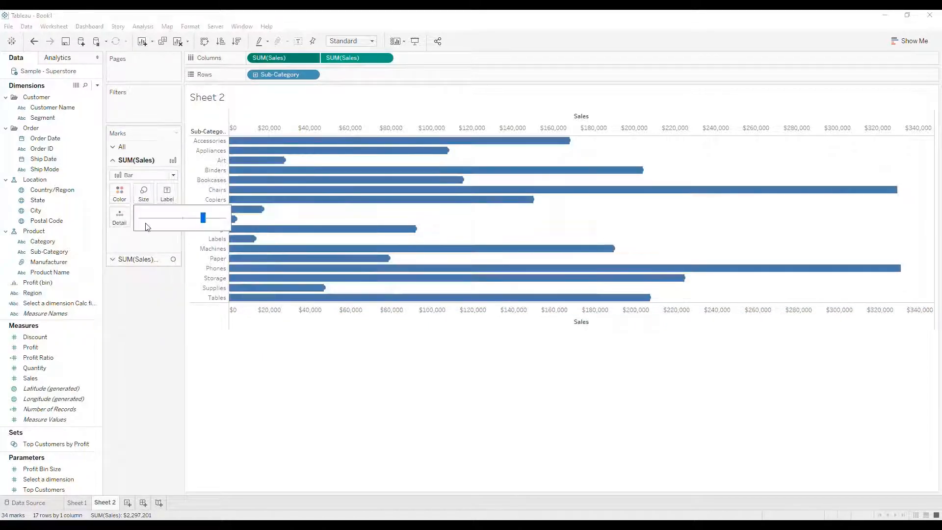
pyautogui.click(142, 218)
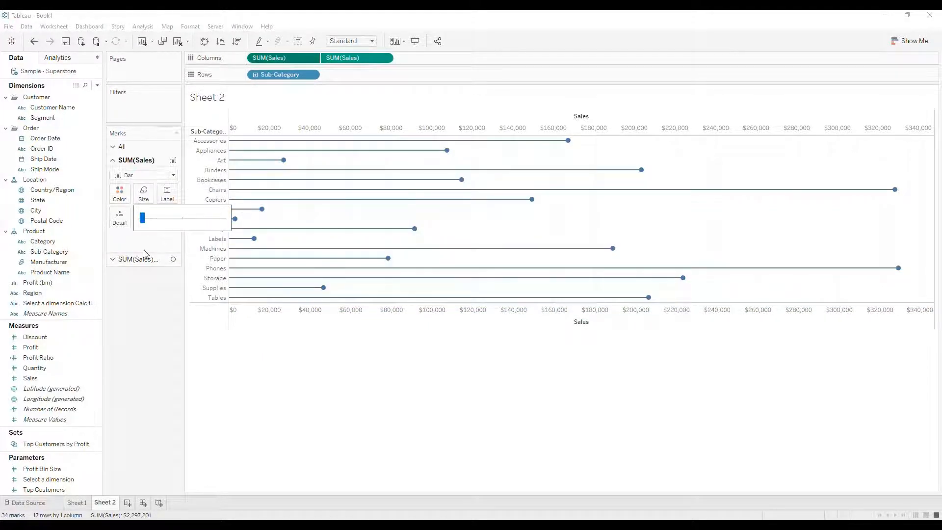
# Step: Enlarge the circles of the second Sales marks and fit the chart to Entire View
pyautogui.click(135, 259)
pyautogui.click(143, 207)
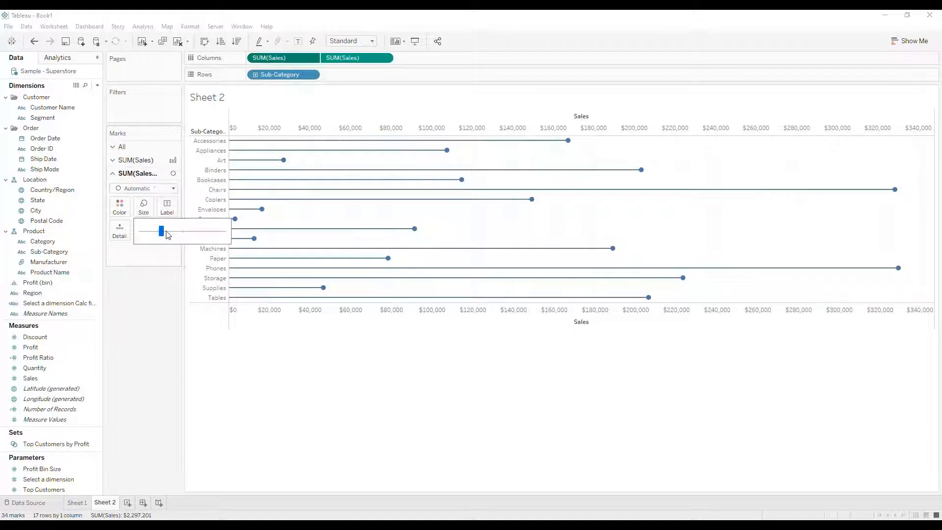
pyautogui.click(170, 232)
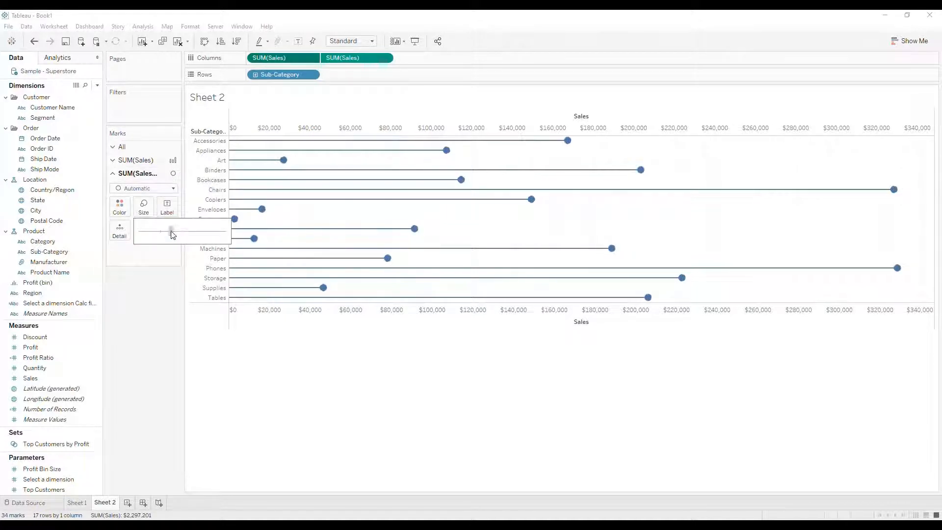
pyautogui.click(350, 42)
pyautogui.click(358, 74)
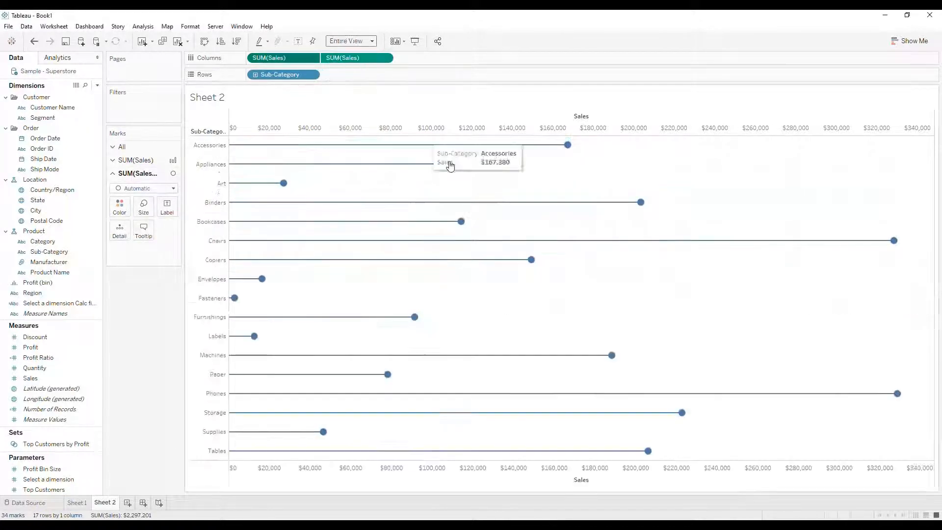
# Step: Synchronize the two Sales axes and hide the upper axis header
pyautogui.rightClick(514, 476)
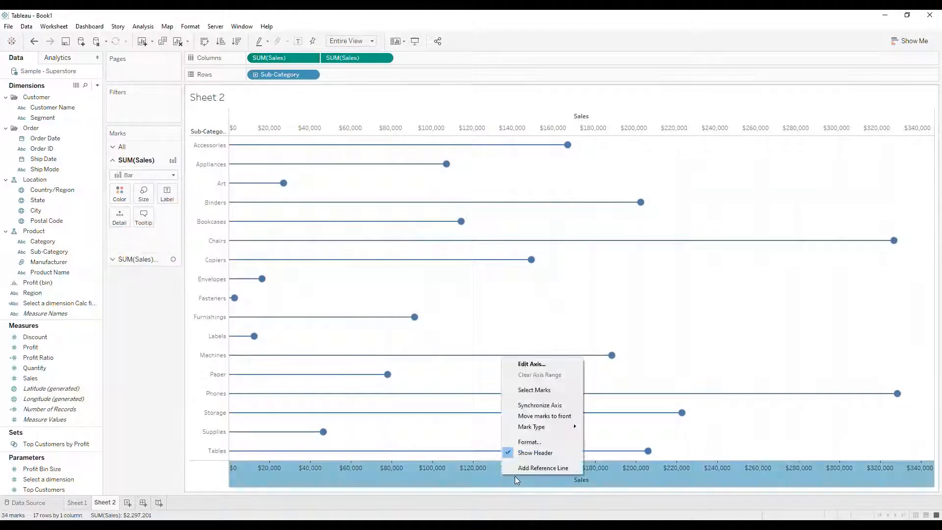
pyautogui.click(545, 406)
pyautogui.rightClick(495, 122)
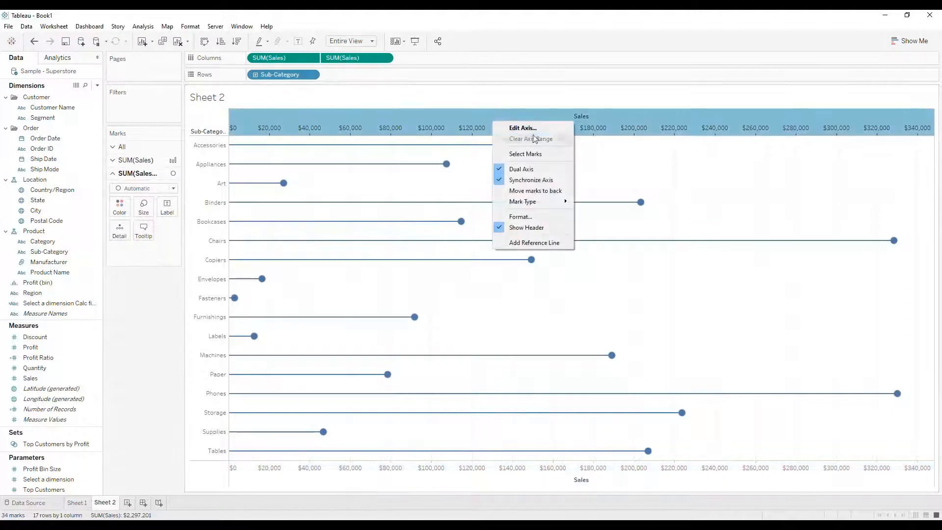
pyautogui.click(521, 233)
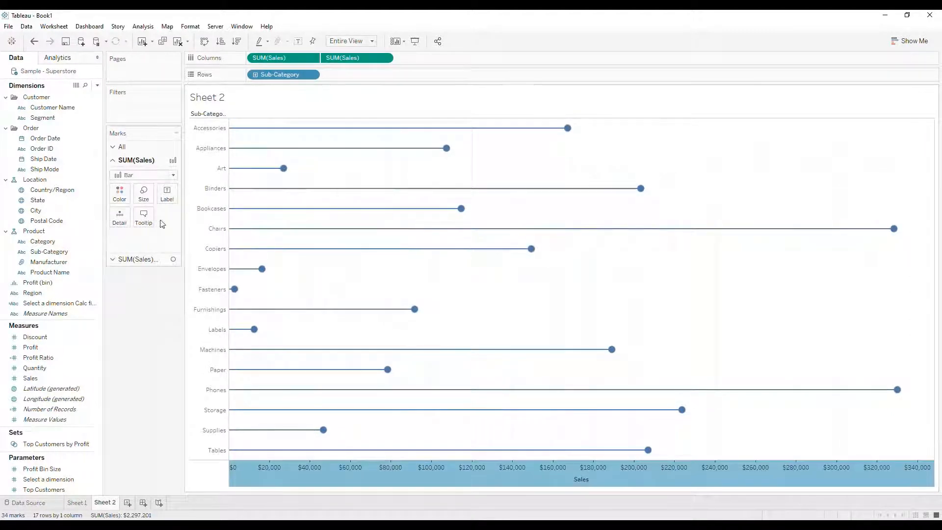
# Step: Increase the circle size of the second Sales marks further
pyautogui.click(140, 260)
pyautogui.click(143, 207)
pyautogui.click(182, 234)
# Step: Color the thin bars of the first Sales marks grey
pyautogui.click(131, 140)
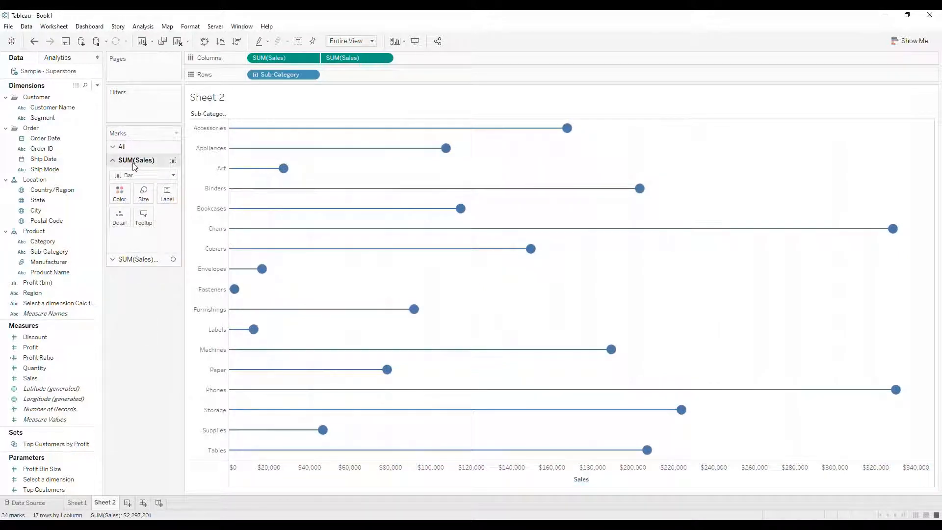
pyautogui.click(119, 194)
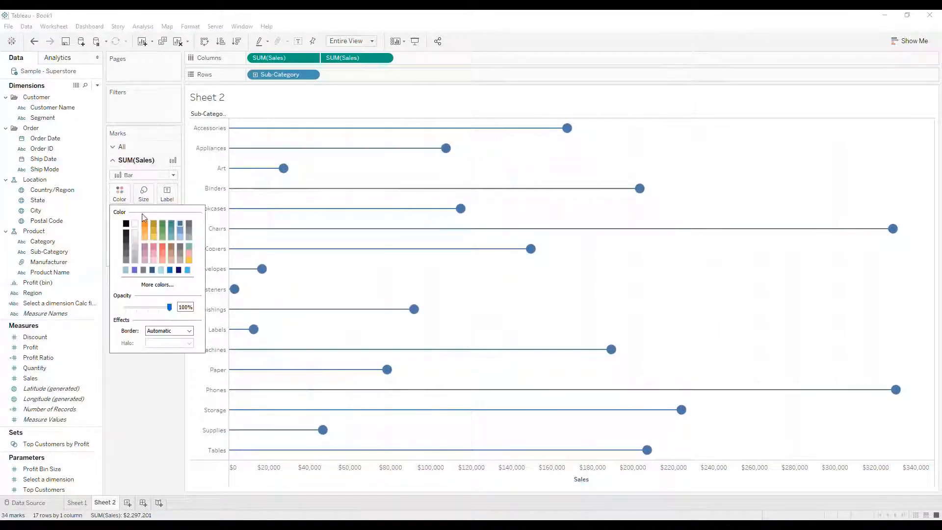
pyautogui.click(126, 257)
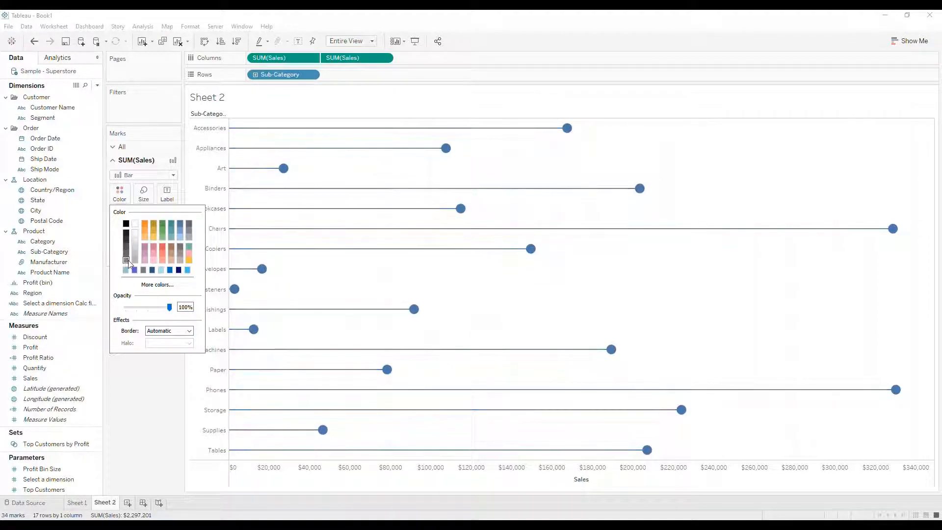
pyautogui.click(134, 420)
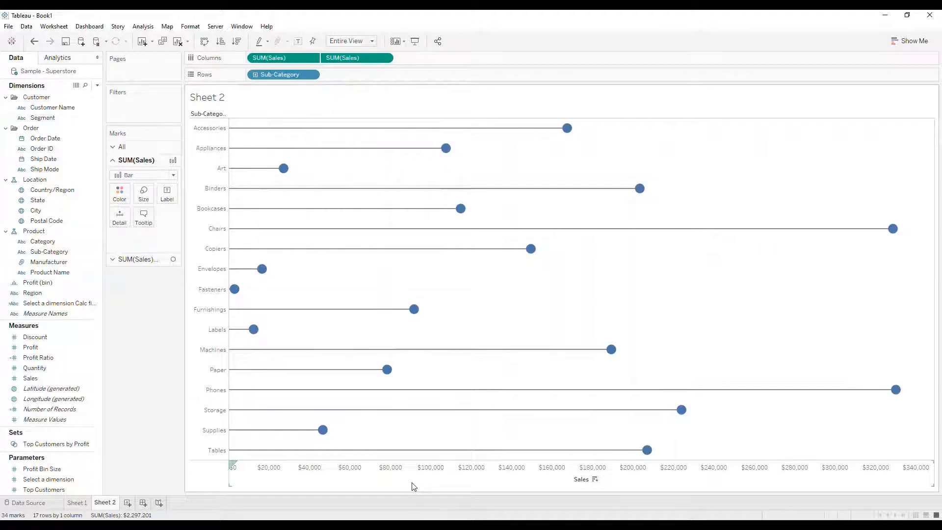
# Step: Create a string list parameter from the Sub-Category field, keeping the name Sub-Category Parameter and current value Accessories
pyautogui.rightClick(57, 252)
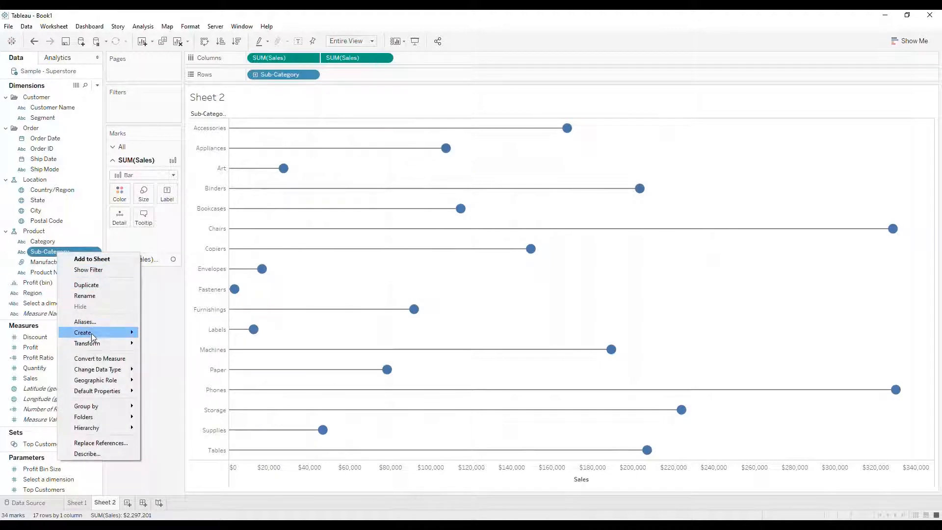
pyautogui.moveTo(92, 334)
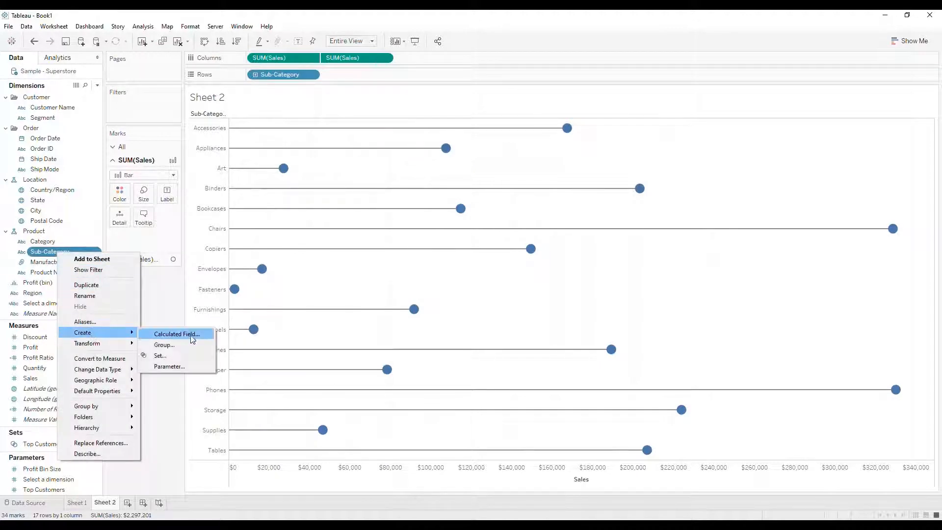
pyautogui.click(170, 366)
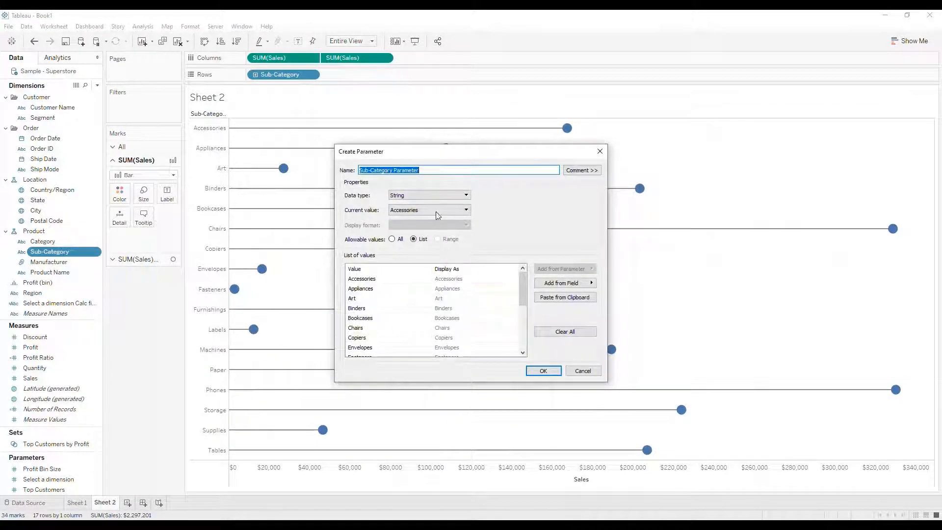
pyautogui.click(543, 372)
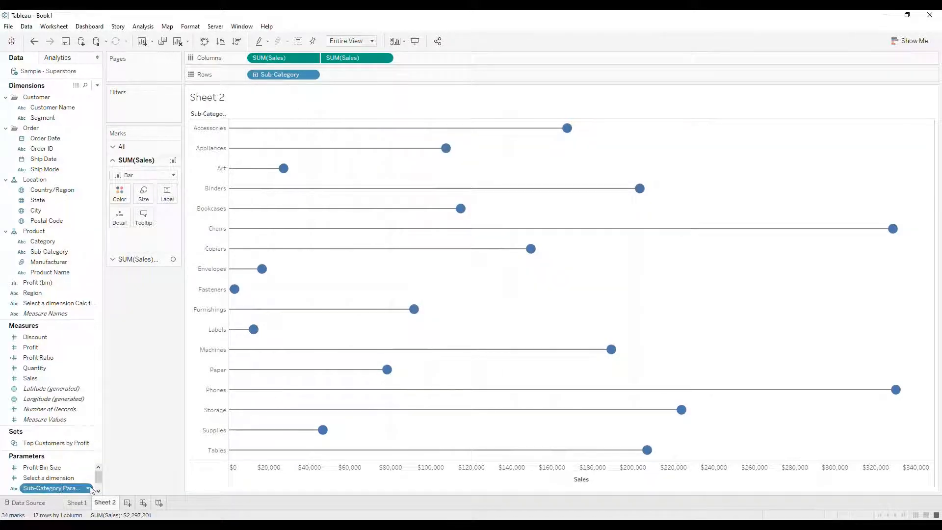
# Step: Start a calculated field named Highlight the circle with the condition IF [Sub-Category Parameter] = [Sub-Category]
pyautogui.click(98, 85)
pyautogui.click(72, 95)
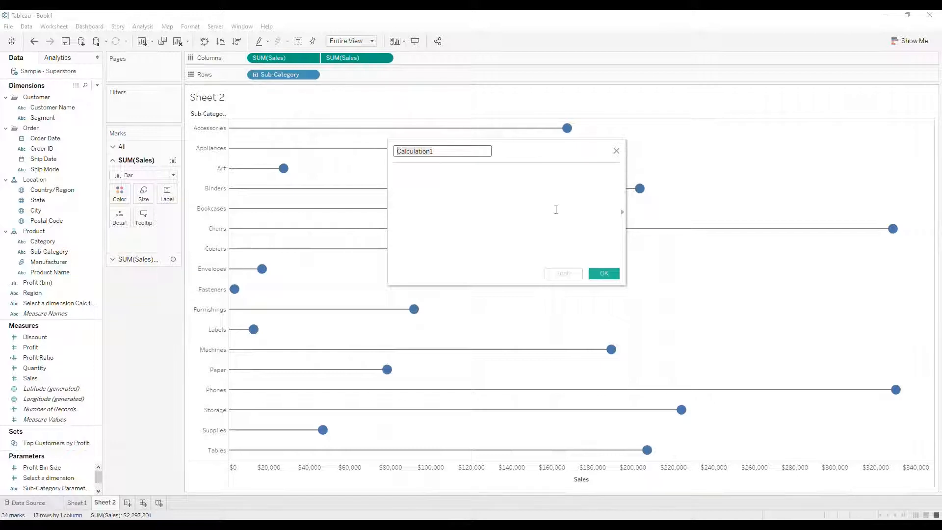
pyautogui.write('Highlight the')
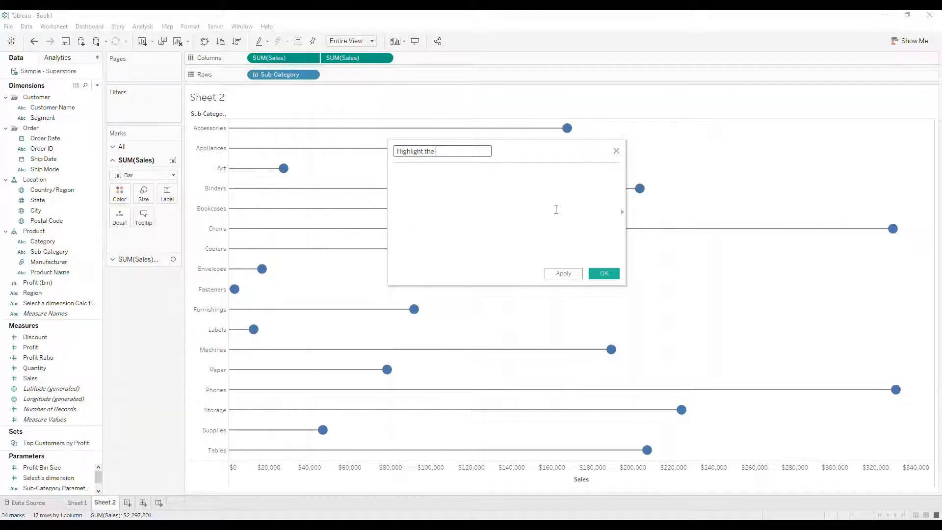
pyautogui.write('circ')
pyautogui.click(523, 236)
pyautogui.write('IF  su')
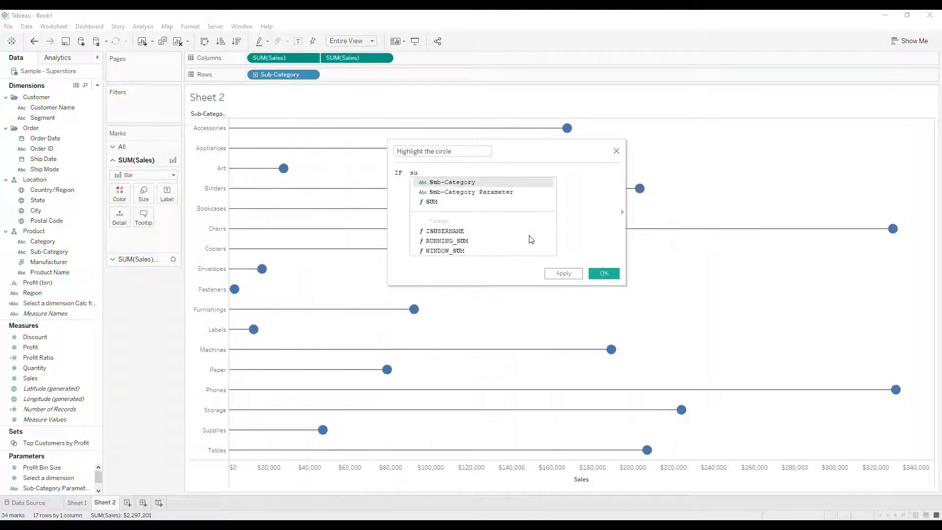
pyautogui.doubleClick(471, 192)
pyautogui.write('= ')
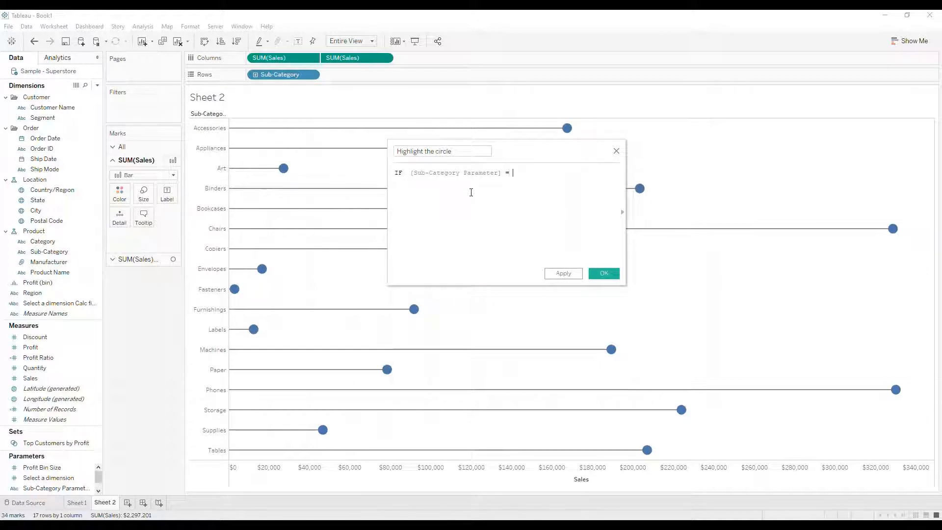
pyautogui.write('sub')
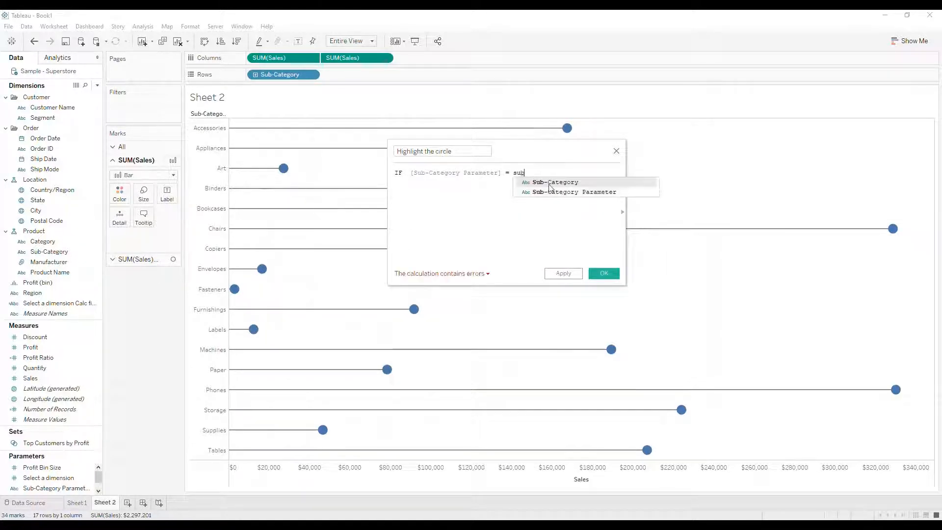
pyautogui.doubleClick(549, 184)
# Step: Complete the formula with then 'Red' ELSE 'grey' END, copy the whole formula, and save the field
pyautogui.write('th')
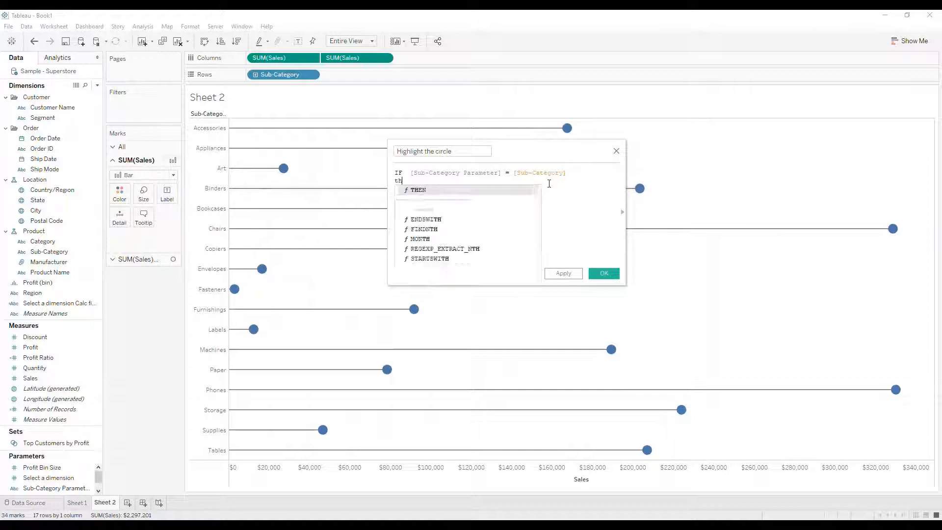
pyautogui.write("en 'R")
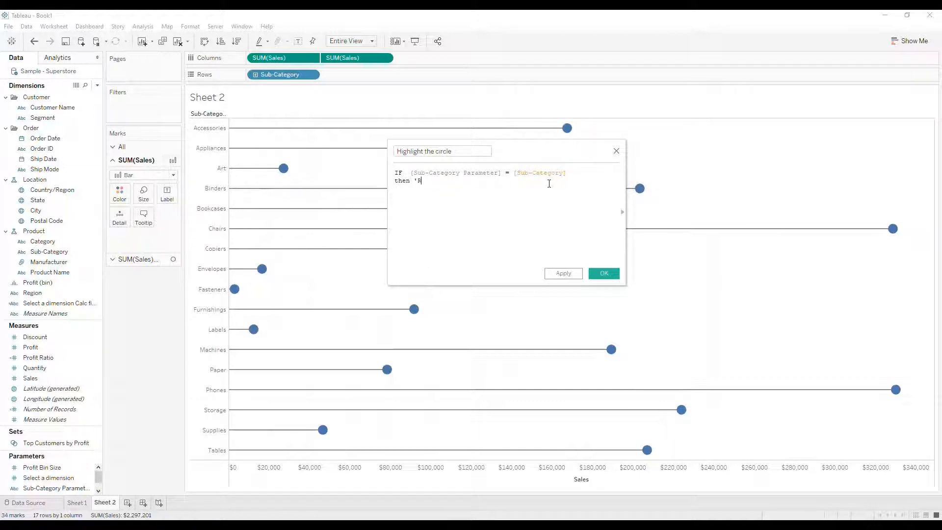
pyautogui.write("ed' ELSE 'grey'")
pyautogui.press('Return')
pyautogui.write('END')
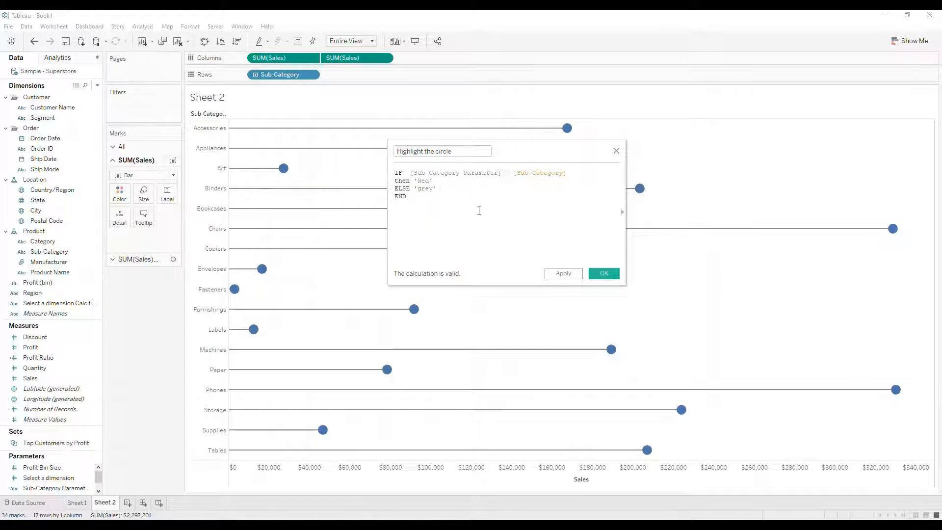
pyautogui.moveTo(480, 210); pyautogui.dragTo(312, 172)
pyautogui.hotkey('ctrl', 'c')
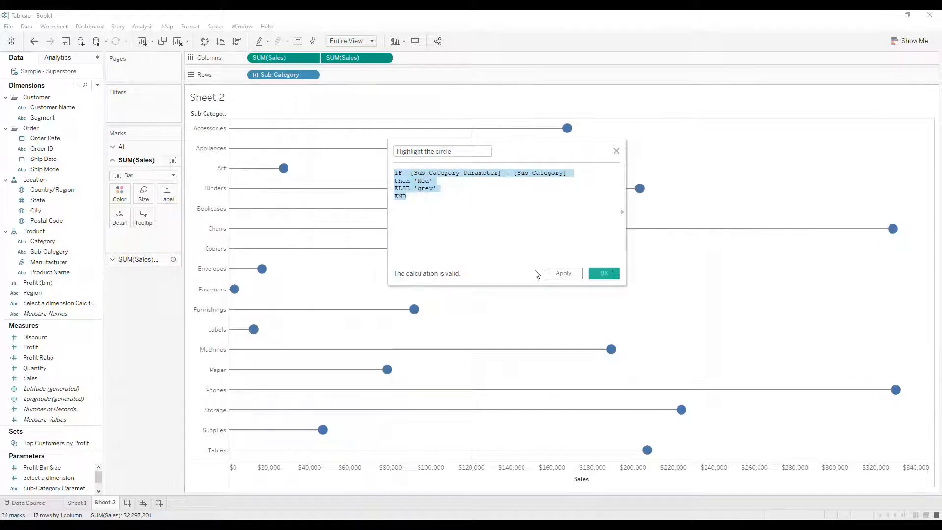
pyautogui.click(607, 270)
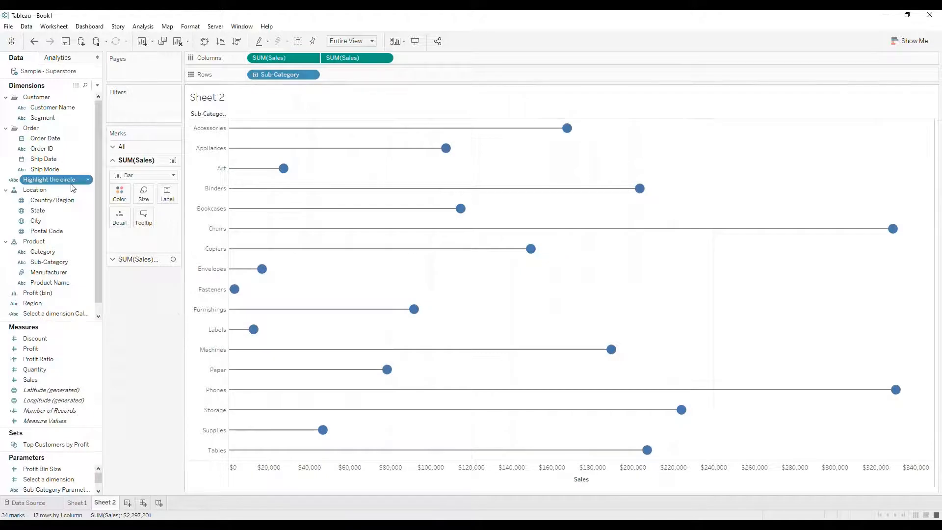
# Step: Start another calculated field named size the circle and paste the copied formula into it
pyautogui.click(98, 86)
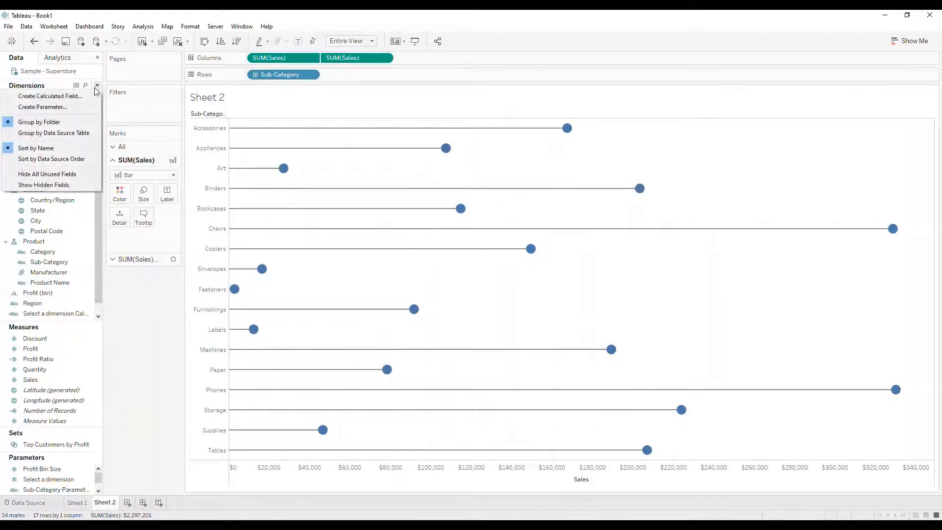
pyautogui.click(73, 95)
pyautogui.click(453, 208)
pyautogui.hotkey('ctrl', 'v')
pyautogui.write('size the circle')
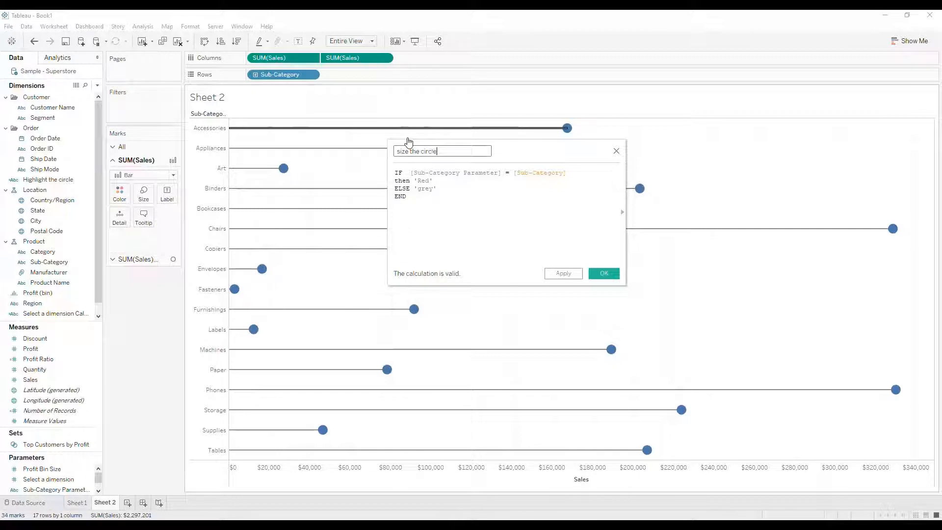
# Step: Change the formula's results to 5 and ELSE 1, save the field, and convert size the circle to a dimension
pyautogui.moveTo(437, 181); pyautogui.dragTo(413, 181)
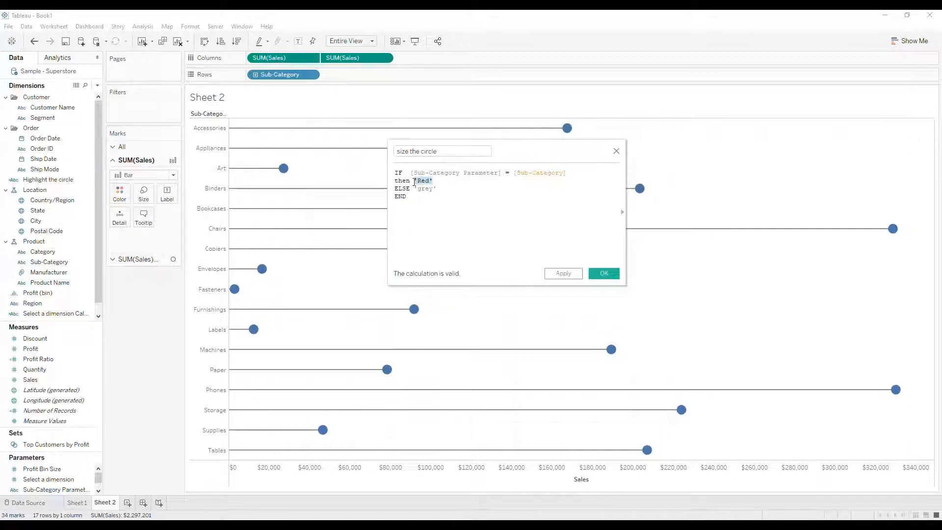
pyautogui.press('BackSpace')
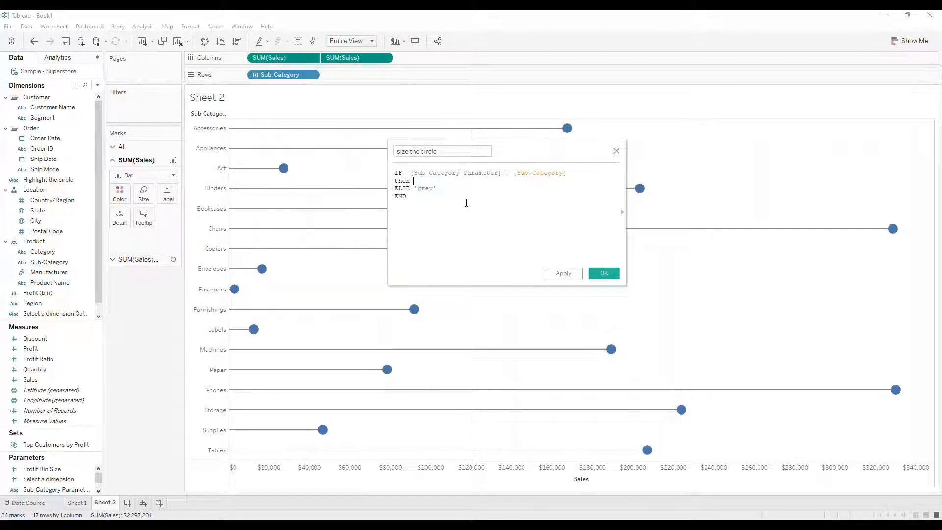
pyautogui.write('5')
pyautogui.moveTo(436, 188); pyautogui.dragTo(418, 189)
pyautogui.write('1')
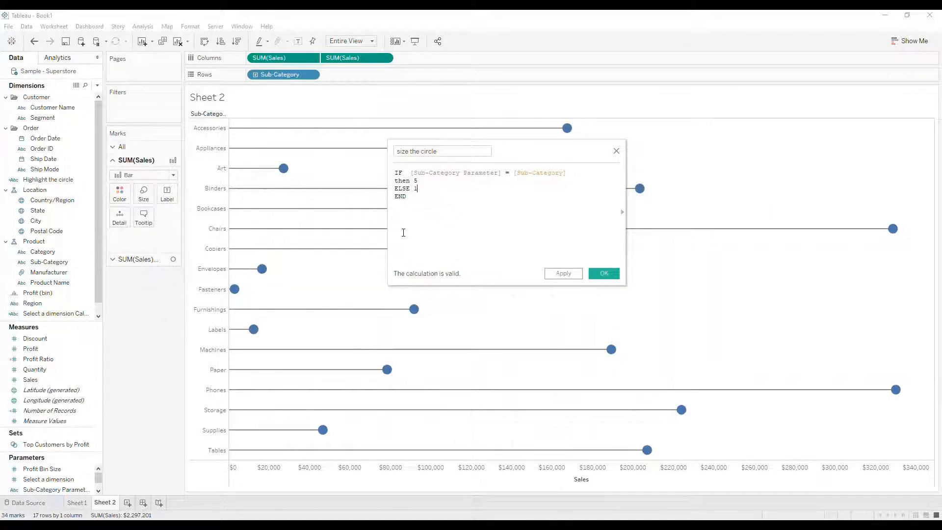
pyautogui.click(602, 271)
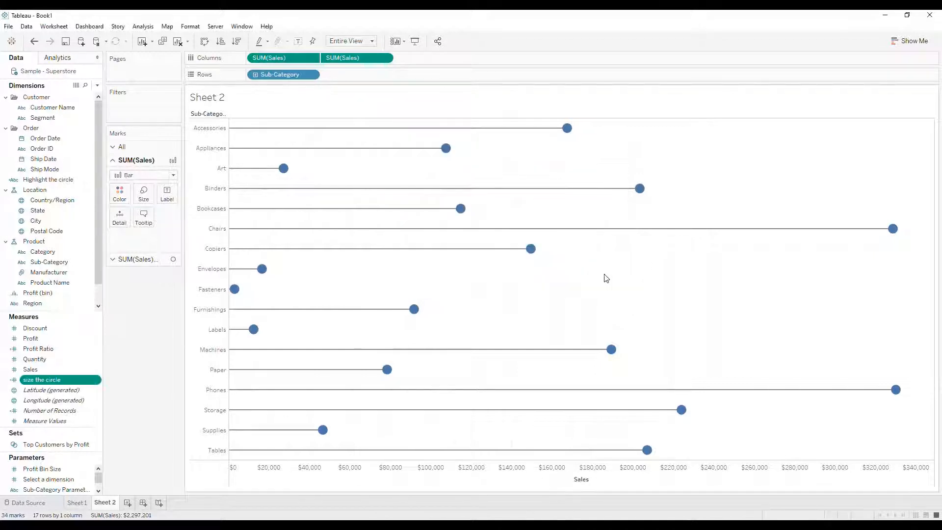
pyautogui.moveTo(36, 380); pyautogui.dragTo(49, 282)
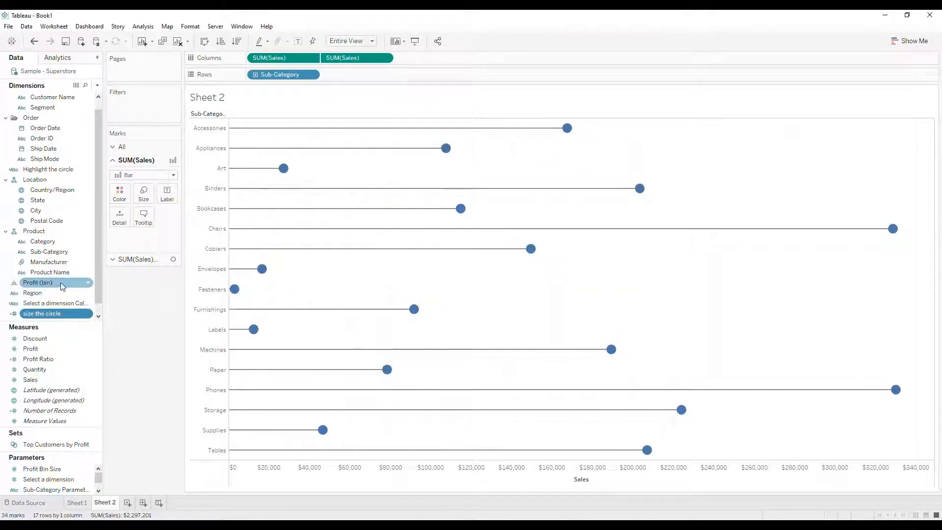
# Step: Start a calculated field named Label the sales and paste the copied highlight formula into it
pyautogui.click(97, 86)
pyautogui.click(48, 96)
pyautogui.write('Label the sales')
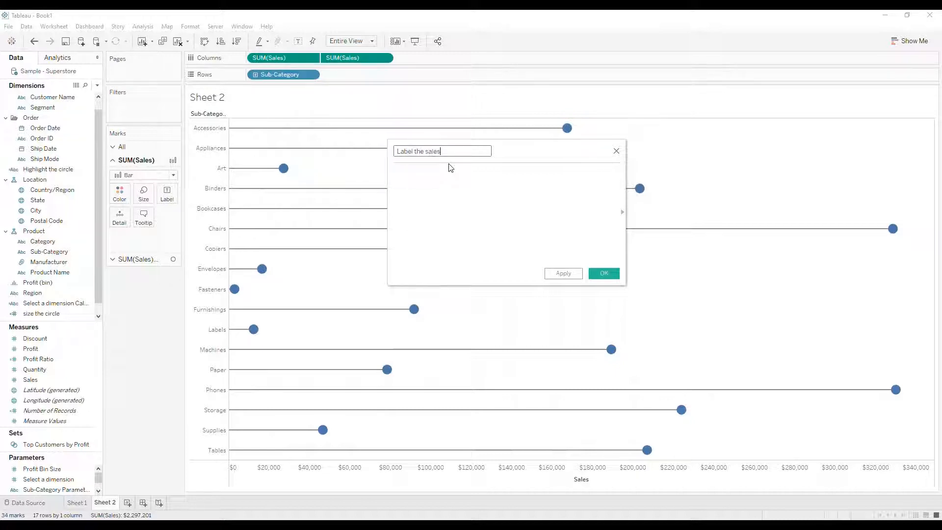
pyautogui.click(498, 201)
pyautogui.hotkey('ctrl', 'v')
# Step: Replace the 'Red' result with [Sales], remove the ELSE 'grey' branch, and save the Label the sales field
pyautogui.moveTo(434, 180); pyautogui.dragTo(415, 180)
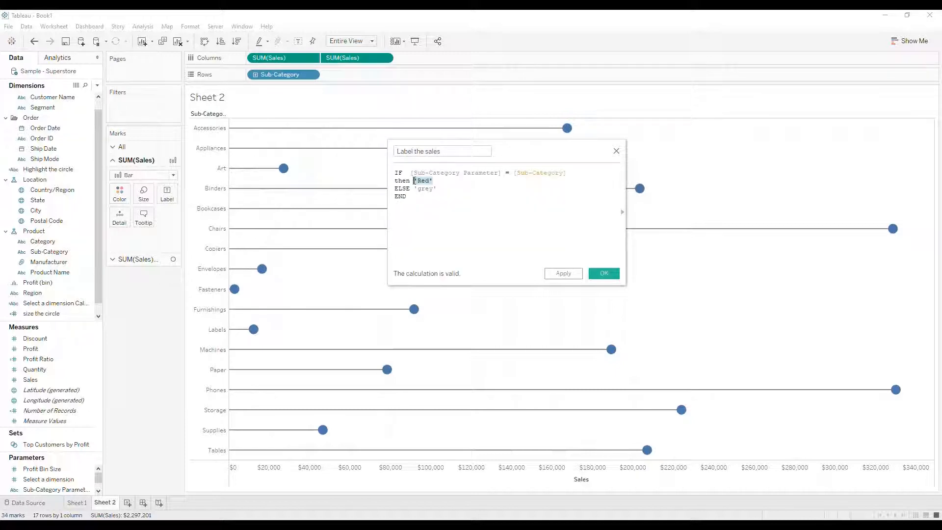
pyautogui.write('[Sales]')
pyautogui.press('Return')
pyautogui.moveTo(415, 181); pyautogui.dragTo(389, 192)
pyautogui.press('BackSpace')
pyautogui.click(604, 274)
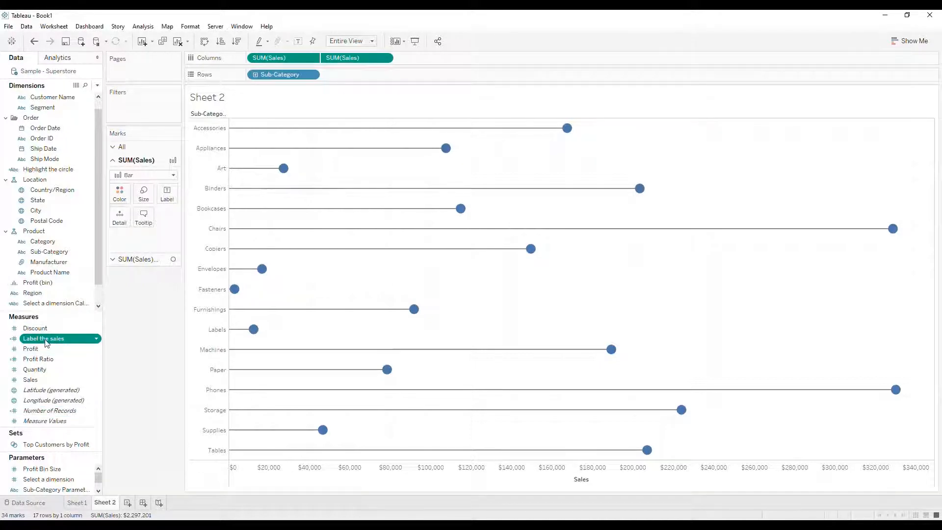
# Step: Label the circle marks of the second SUM(Sales) with the Label the sales field
pyautogui.click(120, 375)
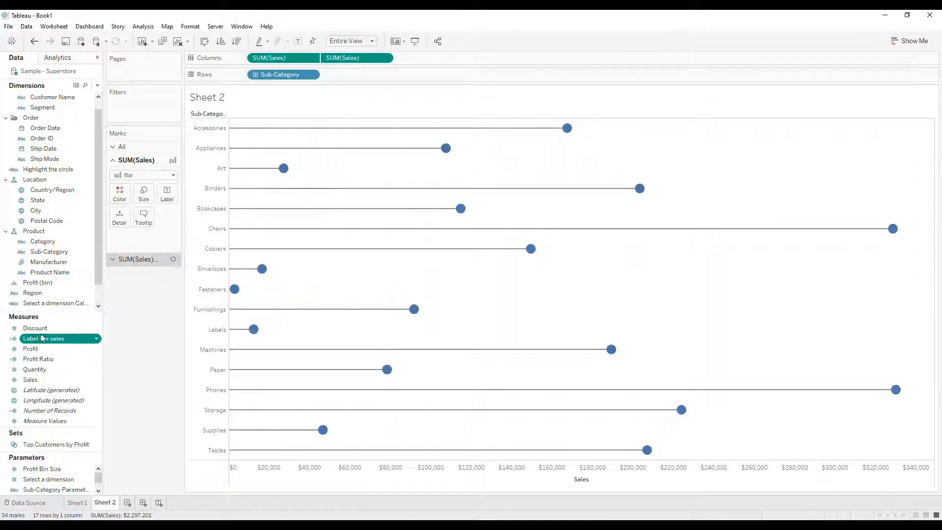
pyautogui.moveTo(46, 343); pyautogui.dragTo(174, 206)
pyautogui.moveTo(169, 198); pyautogui.dragTo(169, 197)
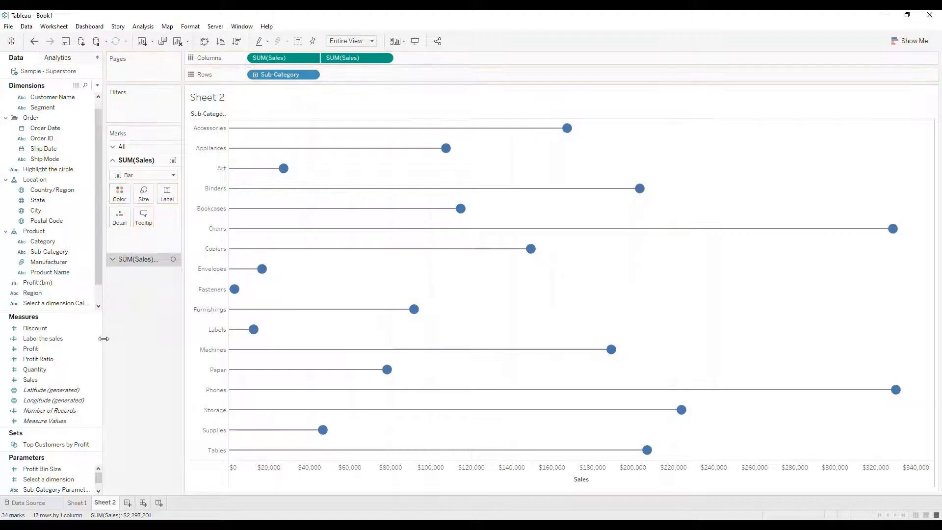
pyautogui.click(131, 259)
pyautogui.click(52, 342)
pyautogui.moveTo(51, 342); pyautogui.dragTo(173, 214)
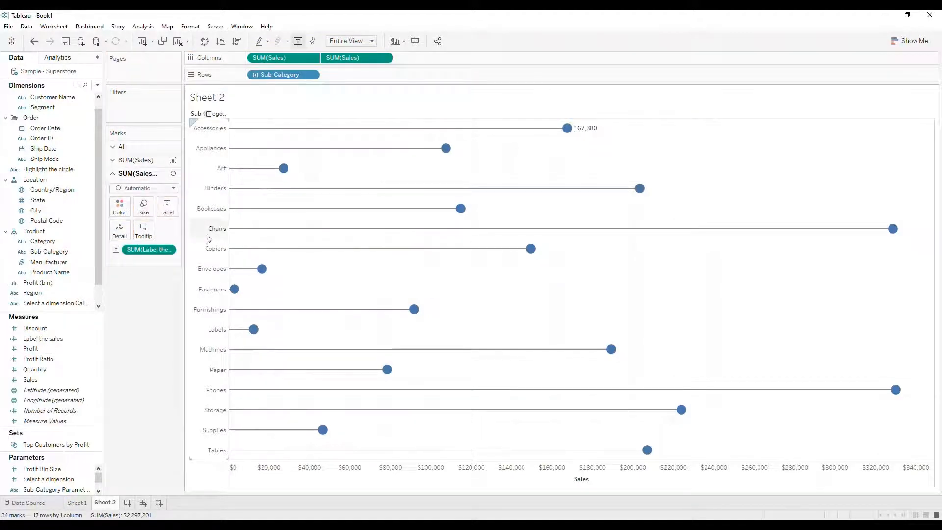
# Step: Show the parameter control for the Sub-Category Parameter on the sheet
pyautogui.click(63, 489)
pyautogui.rightClick(63, 488)
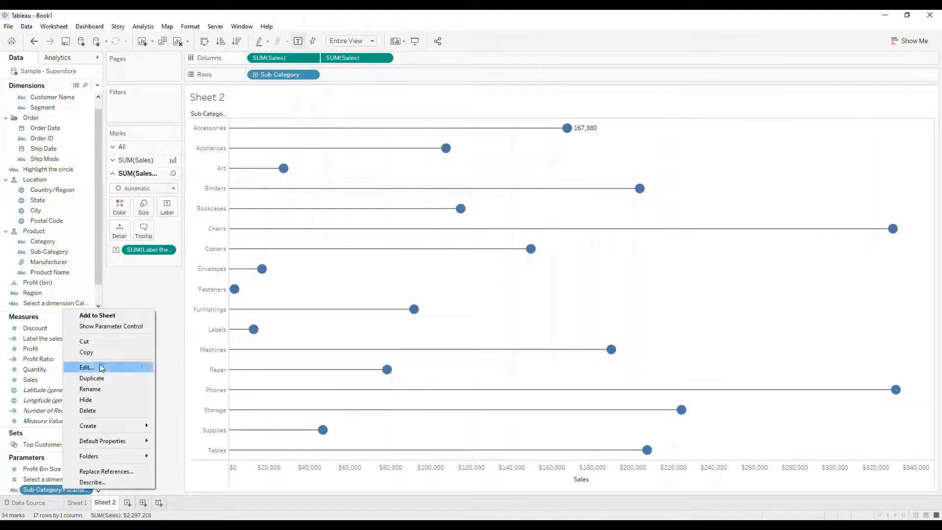
pyautogui.click(98, 326)
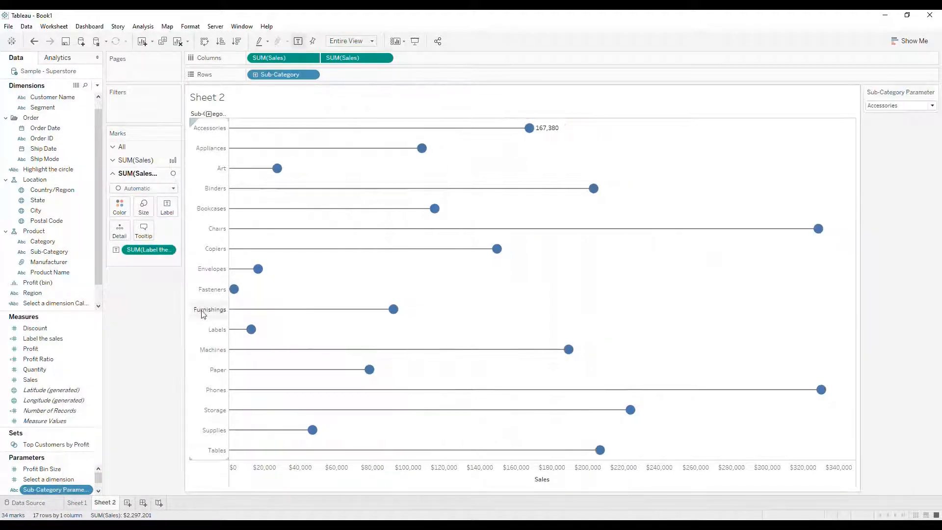
# Step: Color the circle marks of the second SUM(Sales) by the Highlight the circle field
pyautogui.click(136, 161)
pyautogui.click(137, 176)
pyautogui.moveTo(47, 169); pyautogui.dragTo(122, 210)
# Step: Edit the Highlight the circle colors, assigning red to the Red item and grey to the grey item
pyautogui.click(120, 206)
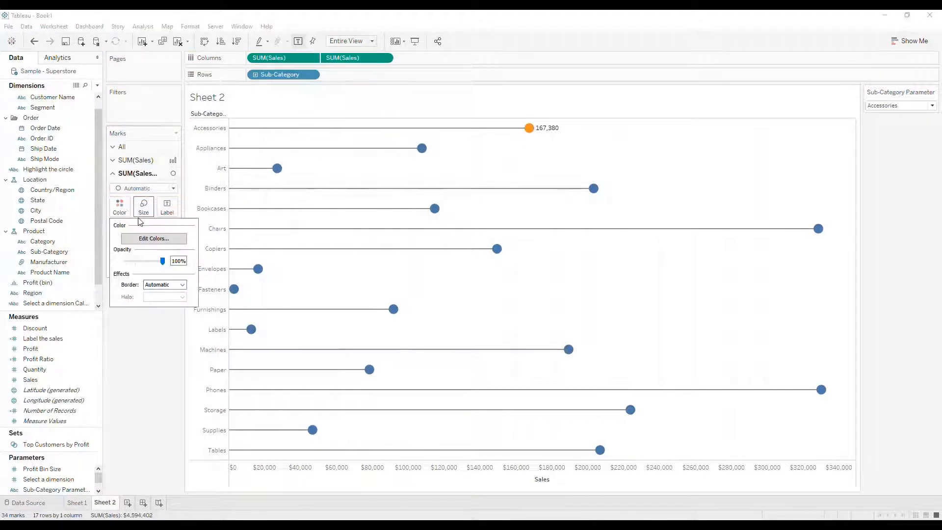
pyautogui.click(152, 239)
pyautogui.click(354, 194)
pyautogui.click(488, 244)
pyautogui.click(356, 187)
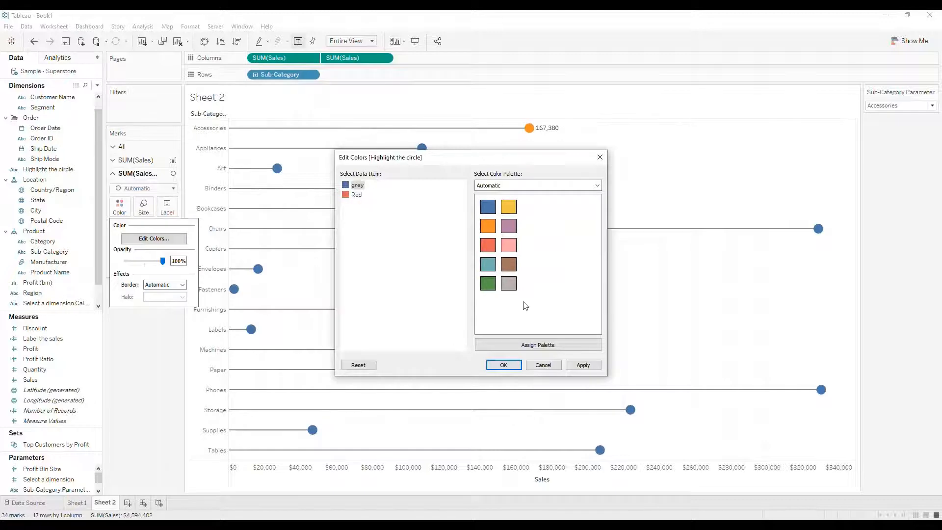
pyautogui.click(509, 283)
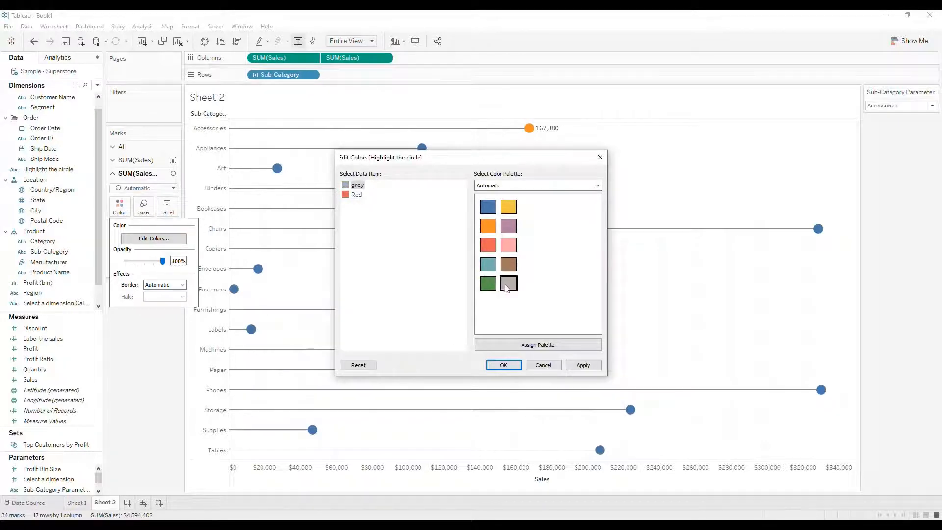
pyautogui.click(511, 367)
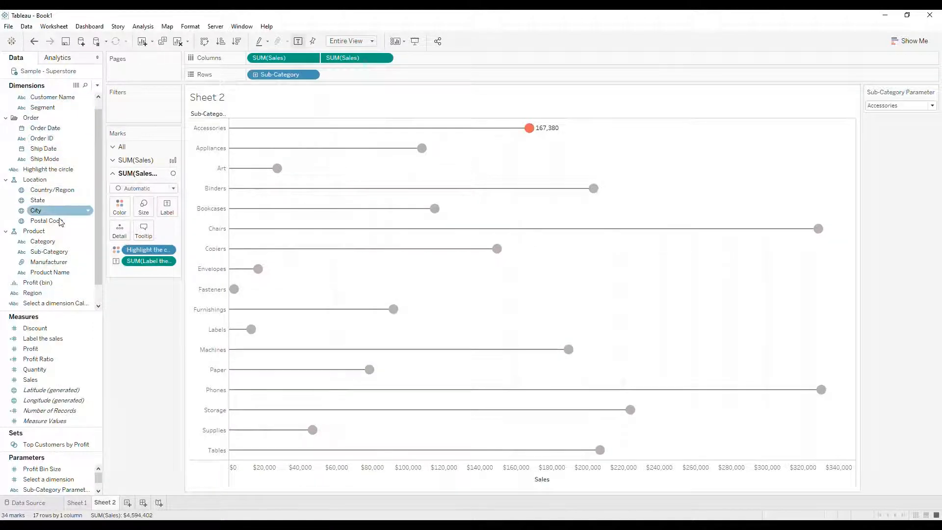
# Step: Size the circle marks by the size the circle field and increase their overall mark size
pyautogui.scroll(-1, 69, 293)
pyautogui.moveTo(54, 294); pyautogui.dragTo(145, 209)
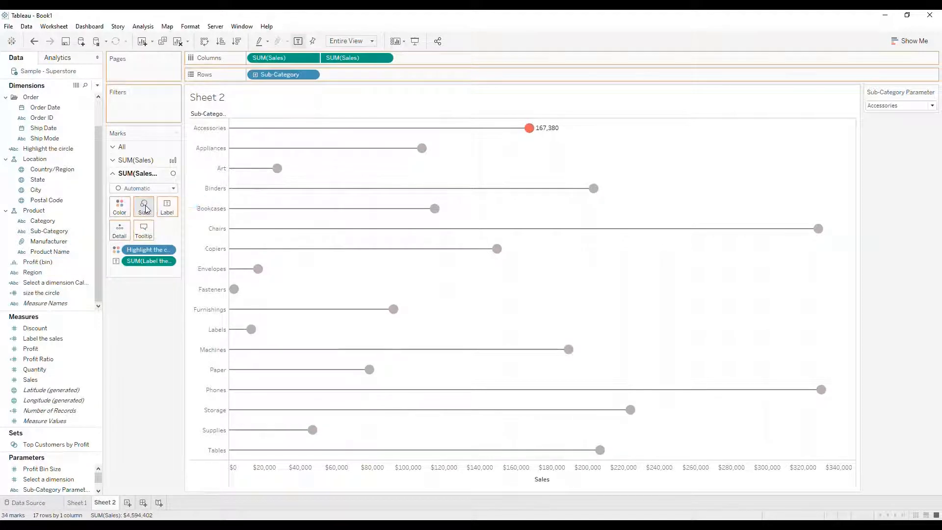
pyautogui.click(145, 209)
pyautogui.moveTo(195, 231)
pyautogui.mouseDown()
pyautogui.moveTo(214, 234)
pyautogui.moveTo(203, 232)
pyautogui.mouseUp()
pyautogui.click(216, 234)
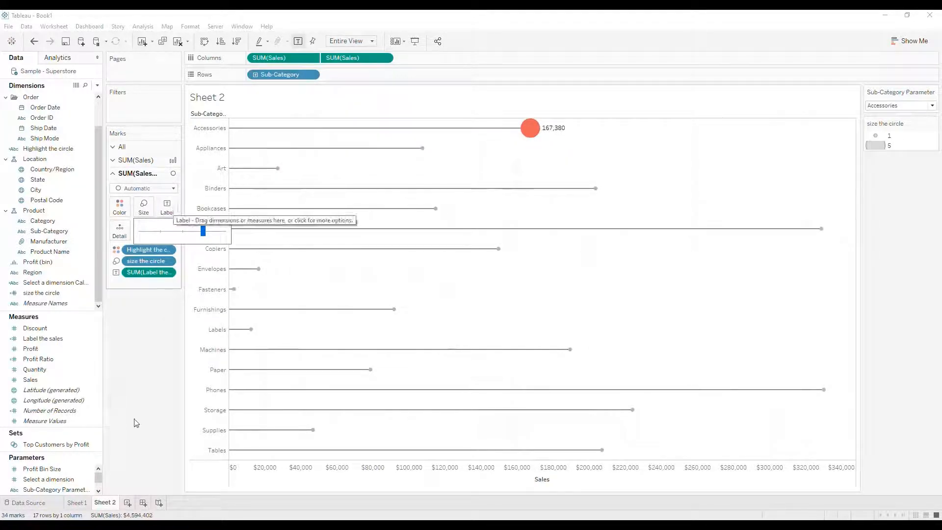
# Step: Align the circle's sales label to Middle Center
pyautogui.click(167, 207)
pyautogui.click(245, 283)
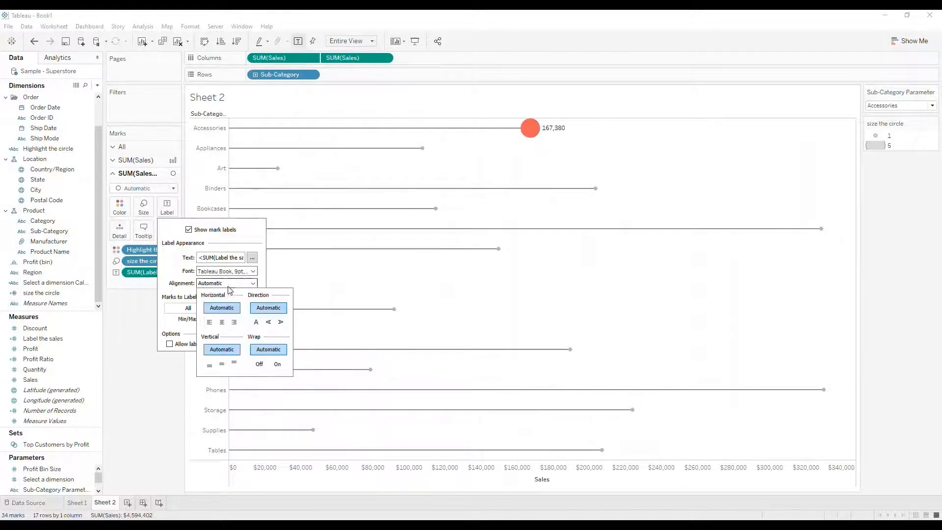
pyautogui.click(222, 322)
pyautogui.click(222, 364)
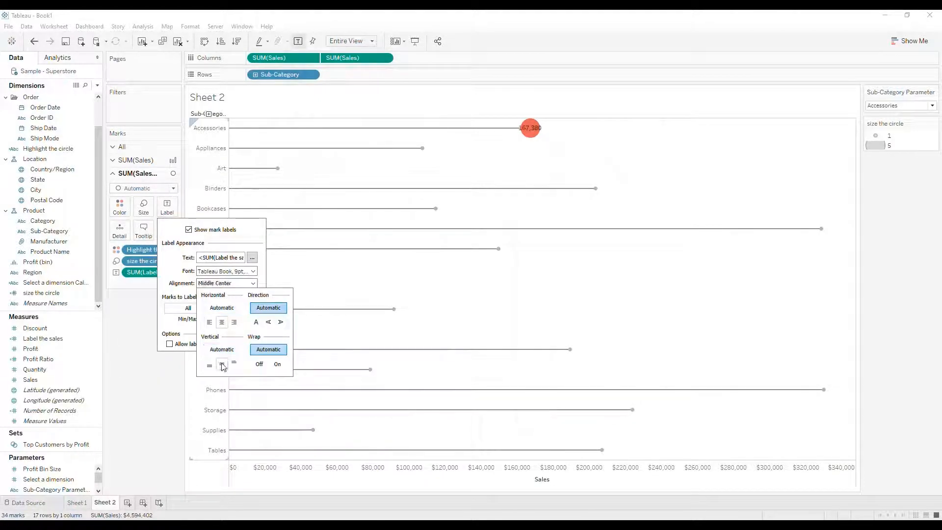
pyautogui.click(110, 382)
# Step: Enlarge the circle marks a little more so the highlighted circle fits its centered label
pyautogui.click(144, 209)
pyautogui.moveTo(160, 231); pyautogui.dragTo(211, 234)
pyautogui.click(118, 349)
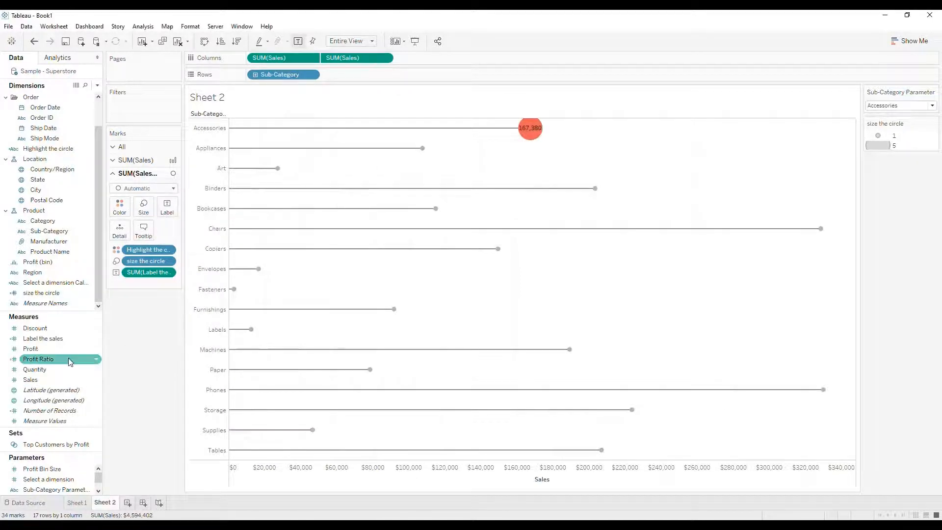
# Step: Add a Change Parameter action for Sheet 2 that runs on Hover and name it Highlight the bubble
pyautogui.click(55, 26)
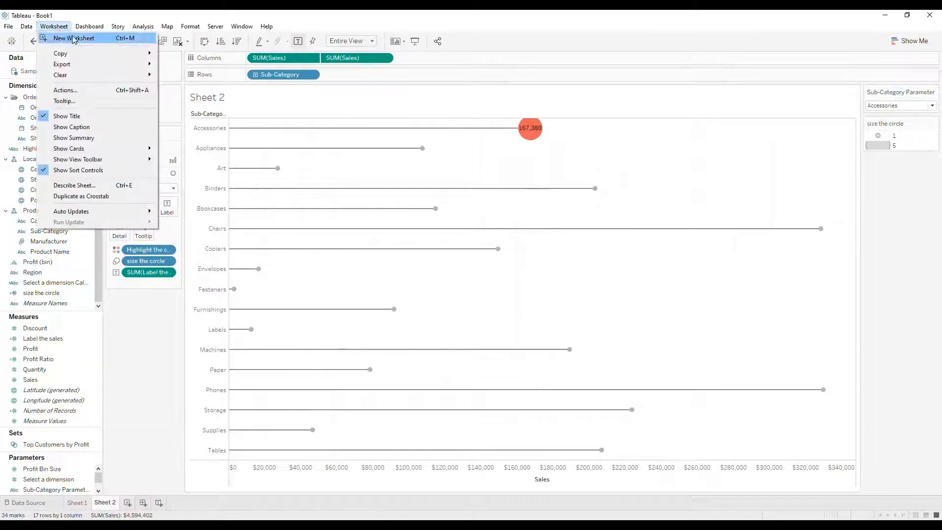
pyautogui.click(71, 91)
pyautogui.click(292, 314)
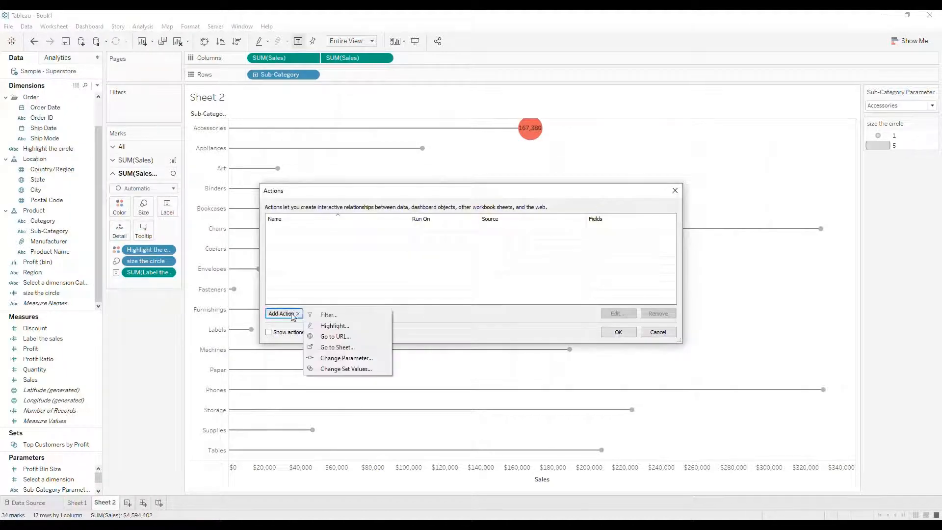
pyautogui.click(338, 358)
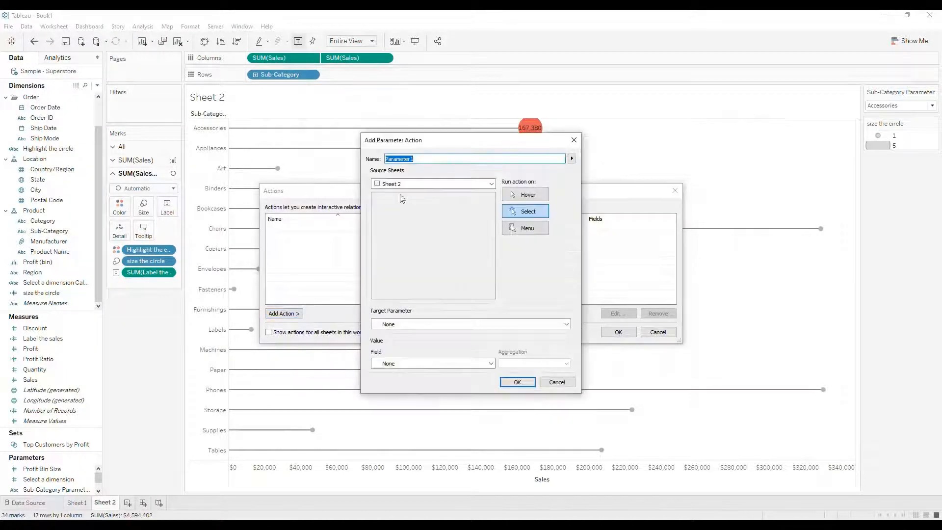
pyautogui.click(526, 196)
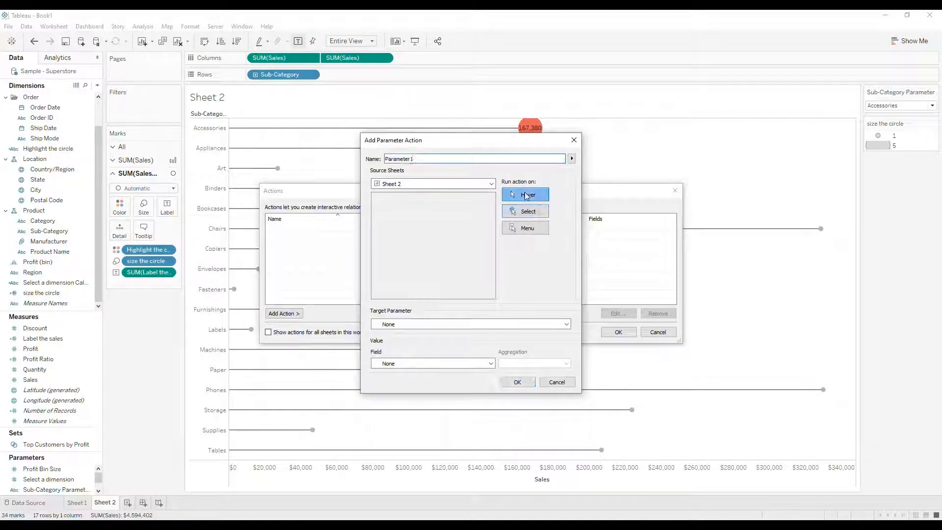
pyautogui.click(412, 160)
pyautogui.doubleClick(413, 160)
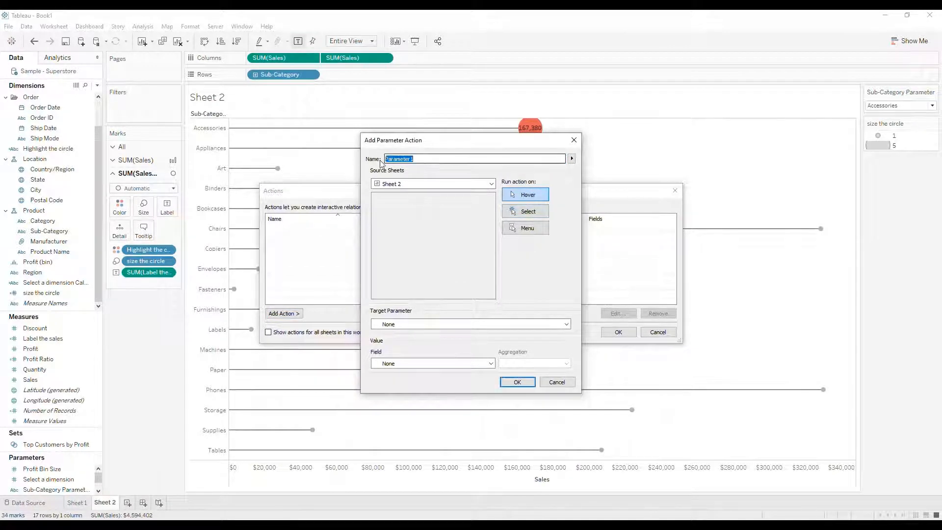
pyautogui.write('Highlight the bubble')
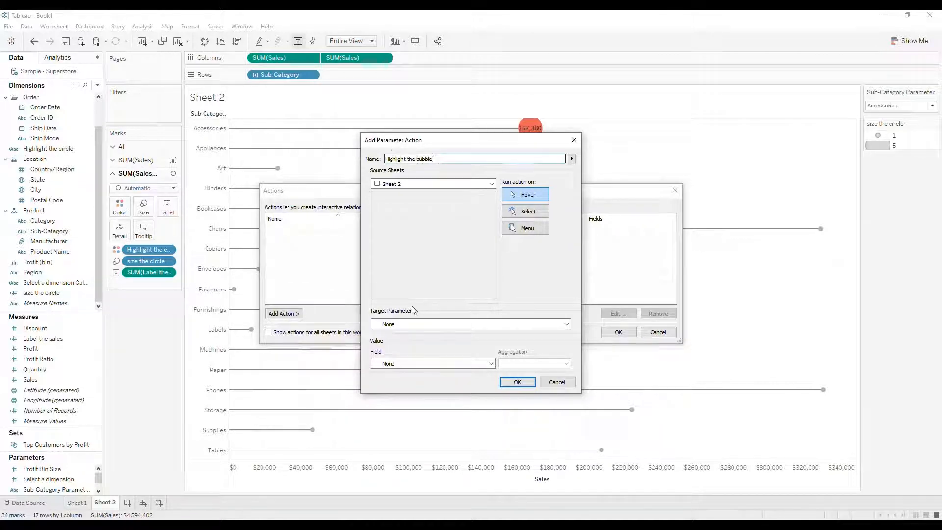
# Step: Set the action's target to Sub-Category Parameter and its value field to Sub-Category (Sample - Superstore), and save the action
pyautogui.click(402, 324)
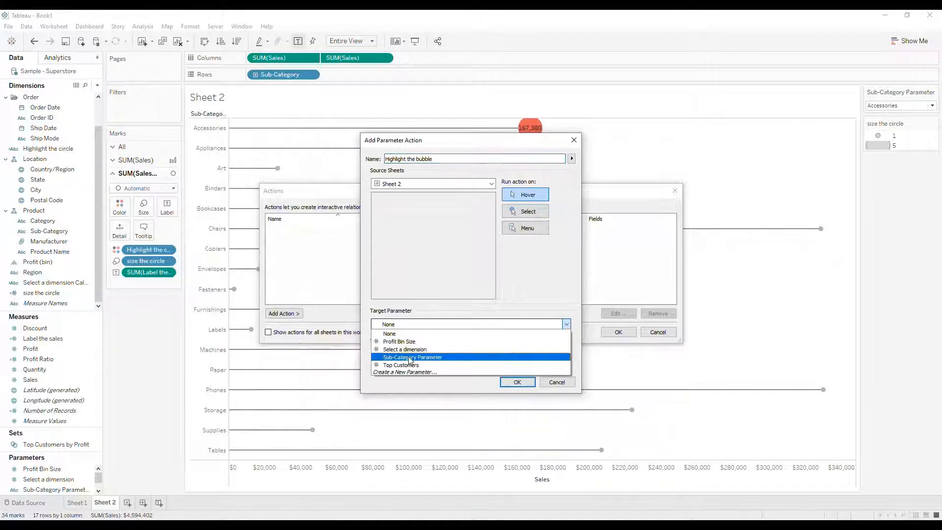
pyautogui.click(411, 357)
pyautogui.click(413, 363)
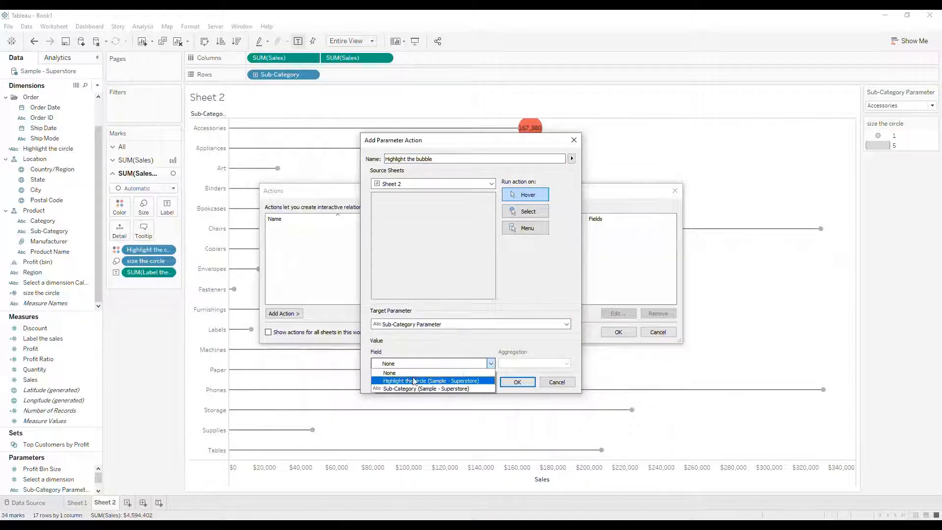
pyautogui.click(423, 386)
pyautogui.click(529, 386)
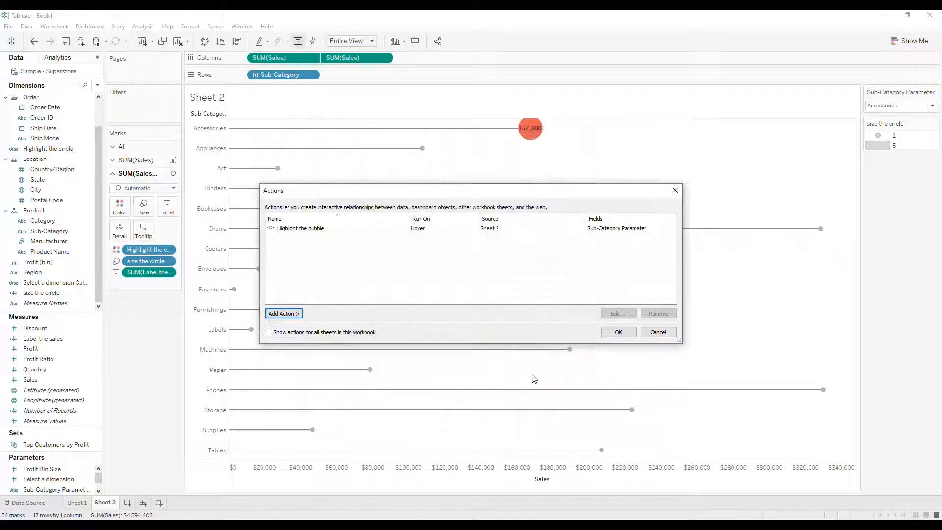
pyautogui.click(621, 333)
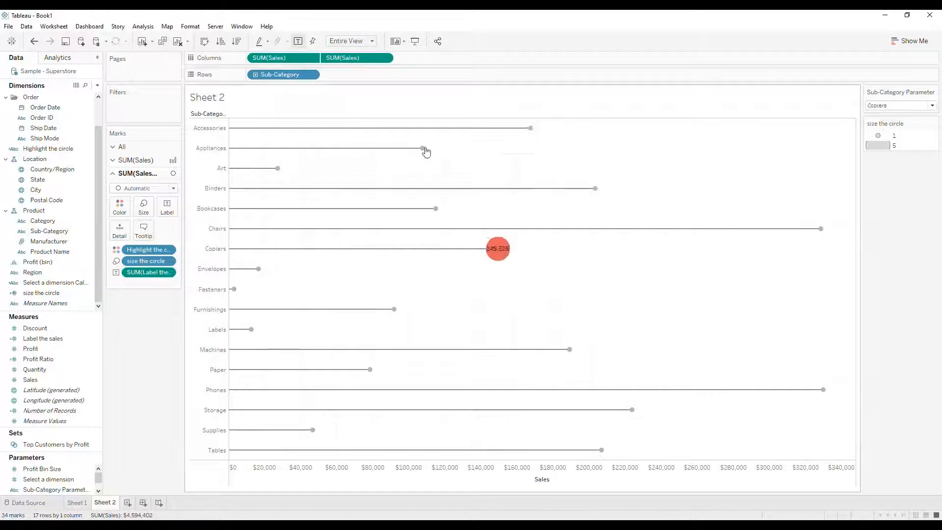
# Step: Test the parameter action on several sub-category circles, including Appliances, Binders and Furnishings
pyautogui.moveTo(425, 150)
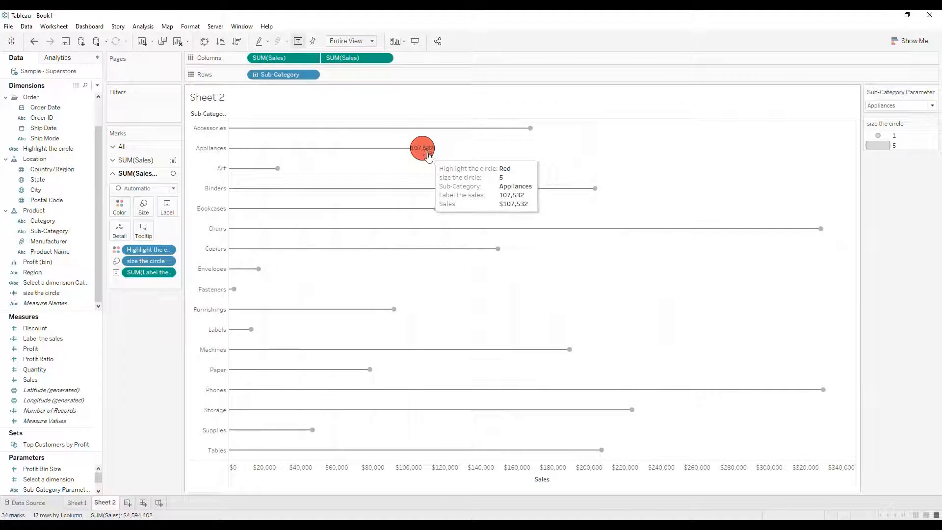
pyautogui.moveTo(596, 193)
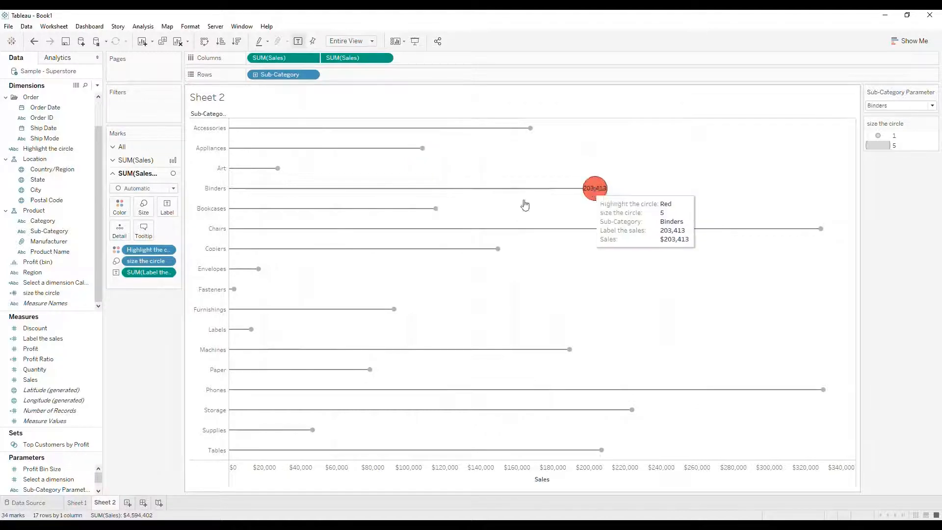
pyautogui.moveTo(445, 209)
pyautogui.moveTo(497, 248)
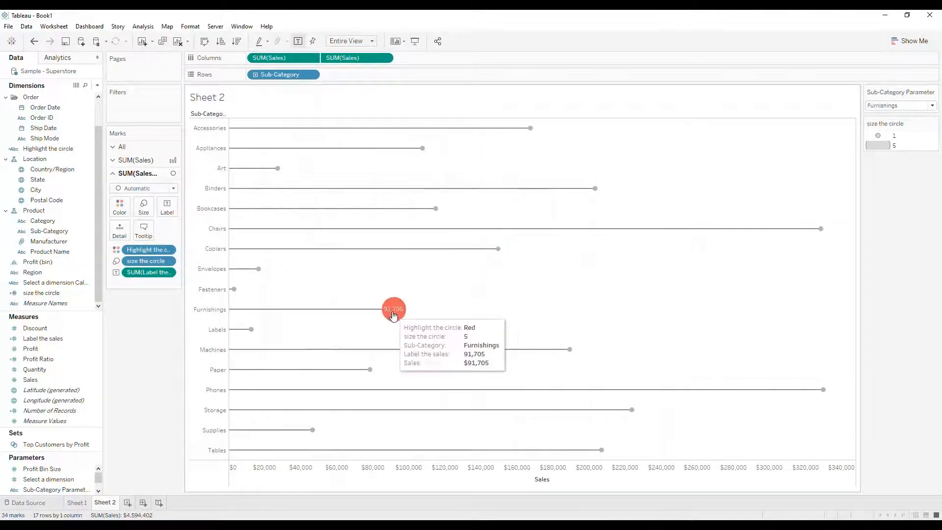
pyautogui.moveTo(569, 349)
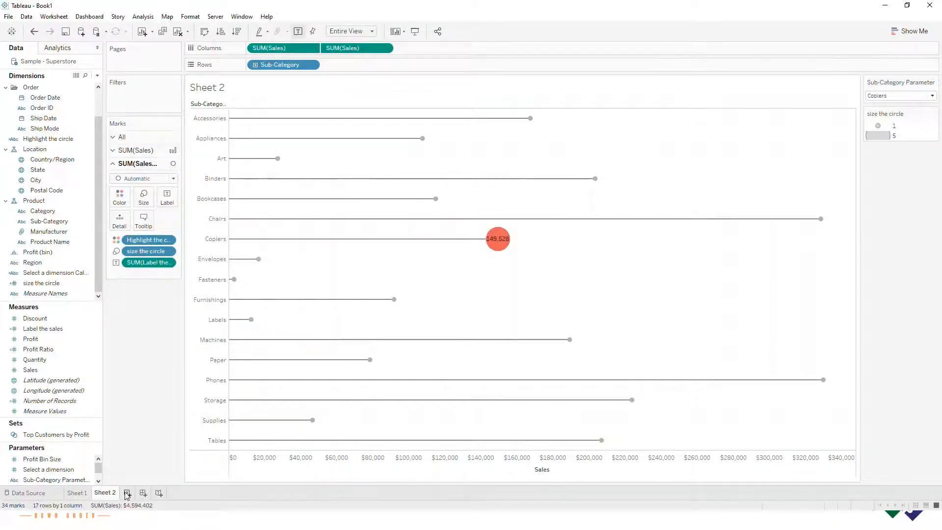
# Step: Create a new worksheet and plot Profit on Columns against Sales on Rows
pyautogui.click(127, 495)
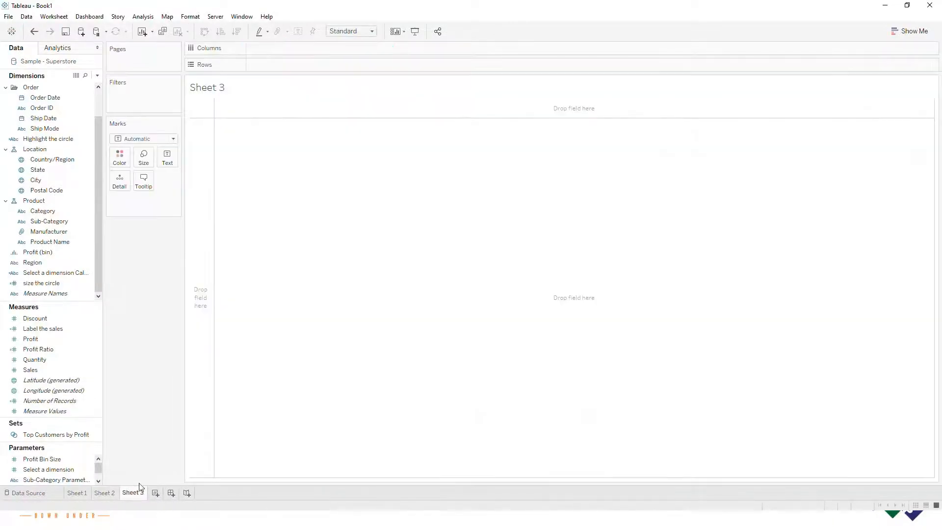
pyautogui.click(48, 200)
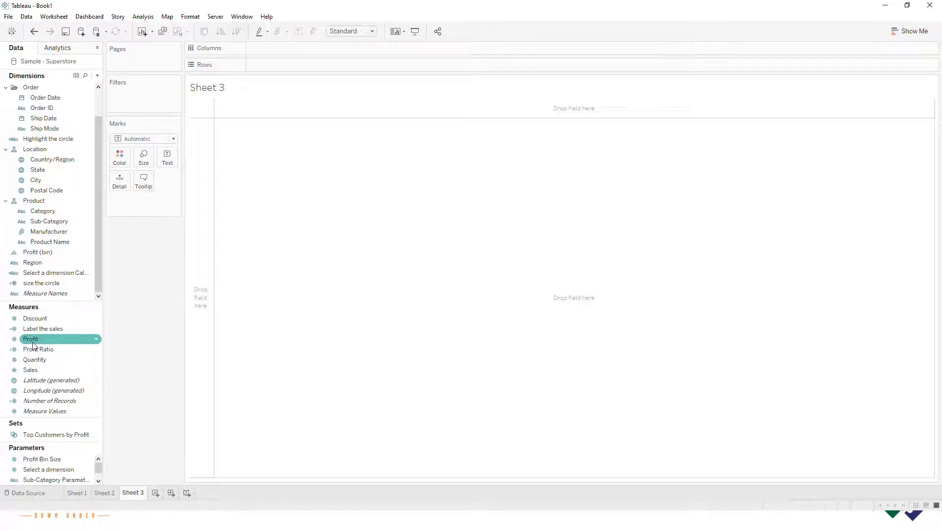
pyautogui.moveTo(33, 342); pyautogui.dragTo(272, 50)
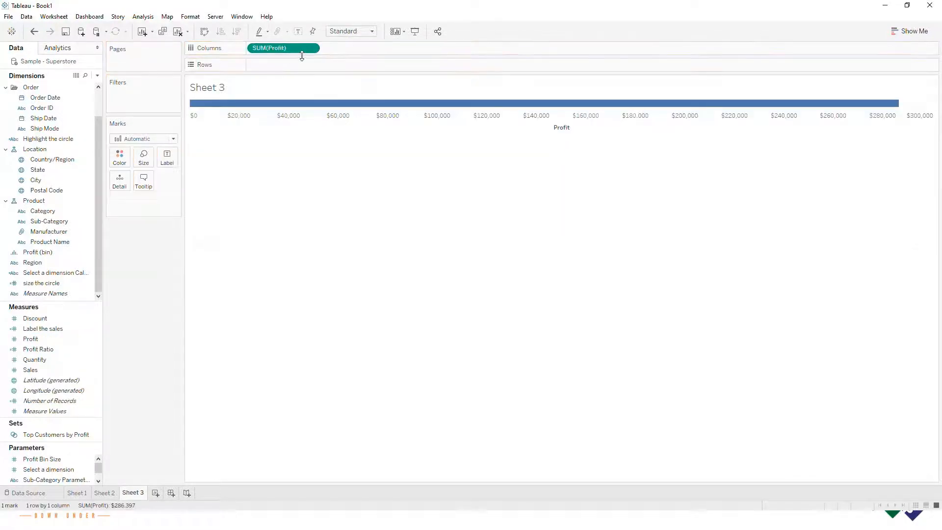
pyautogui.moveTo(31, 369); pyautogui.dragTo(274, 74)
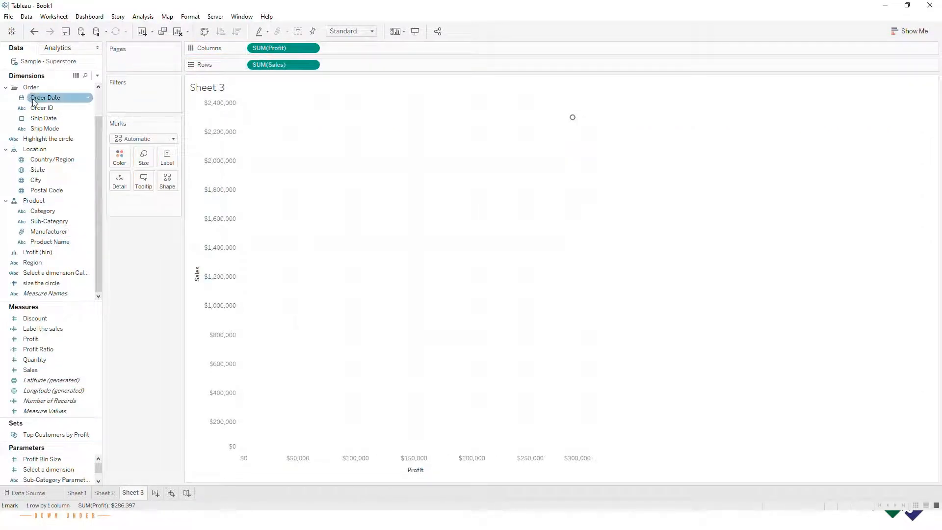
# Step: Break the Profit versus Sales chart down by Order ID and Sub-Category as detail, and set the mark shape to filled circles
pyautogui.moveTo(41, 108); pyautogui.dragTo(119, 182)
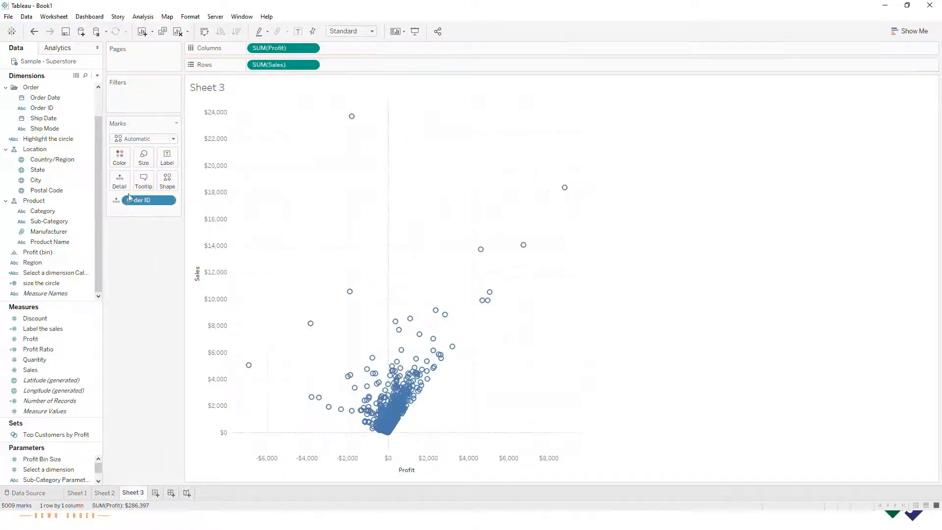
pyautogui.moveTo(49, 221); pyautogui.dragTo(119, 182)
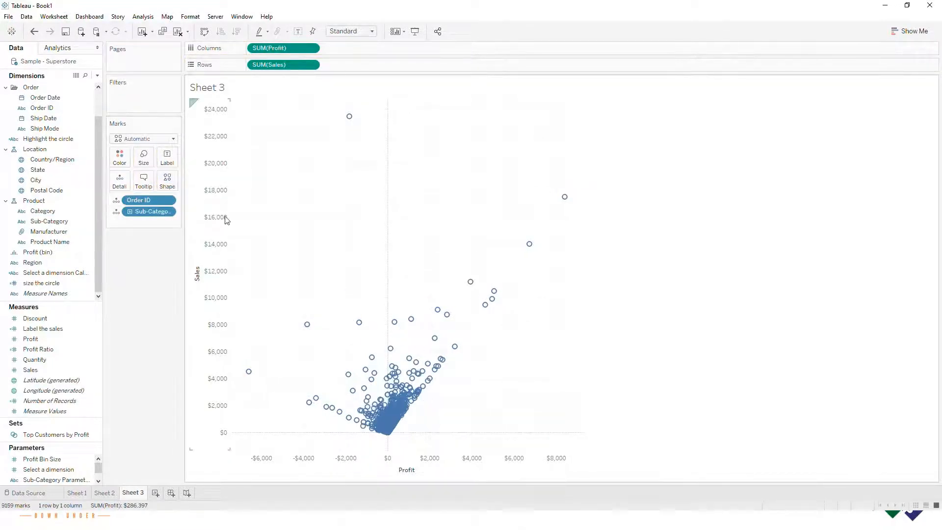
pyautogui.click(168, 181)
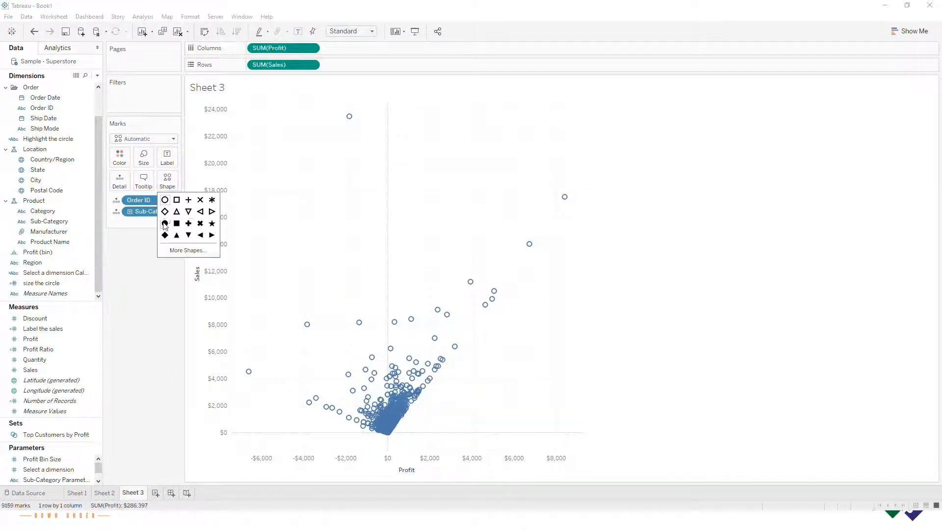
pyautogui.click(164, 223)
# Step: Fit the Profit versus Sales chart to Entire View
pyautogui.moveTo(447, 317)
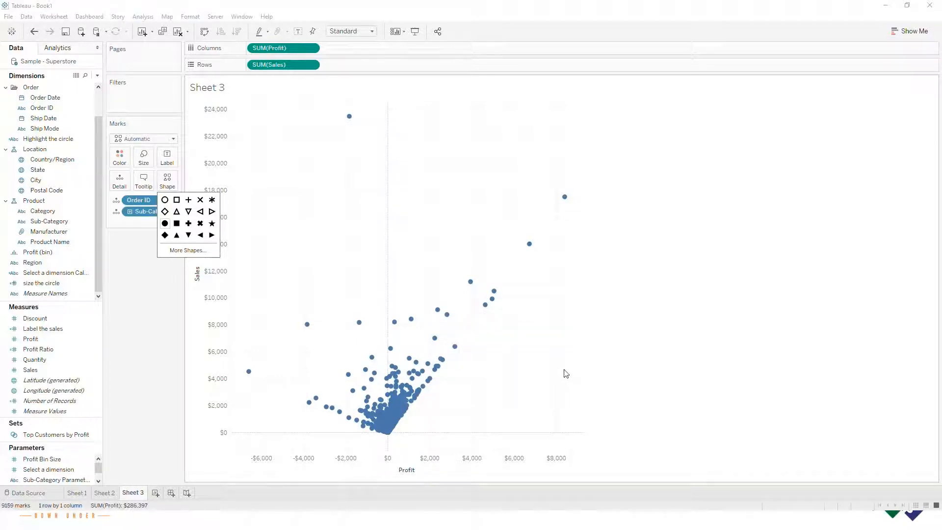
pyautogui.click(351, 31)
pyautogui.click(351, 31)
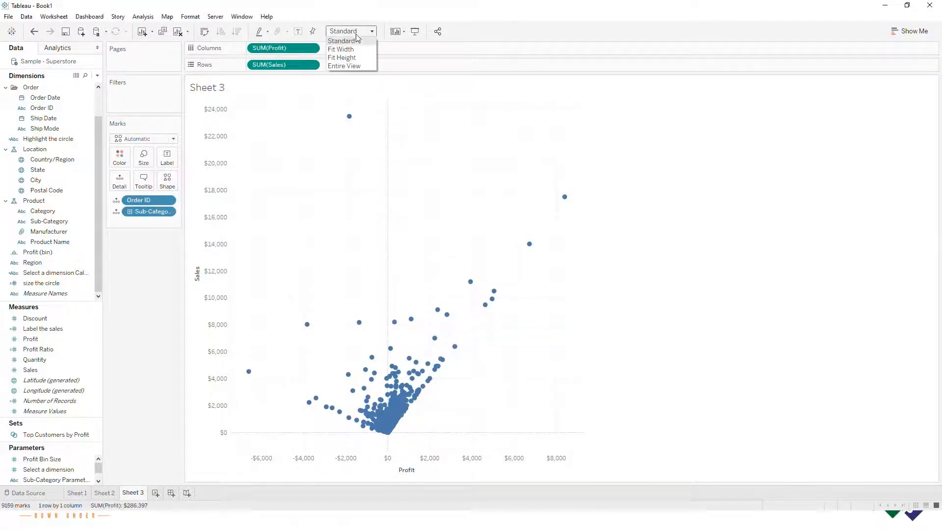
pyautogui.click(344, 66)
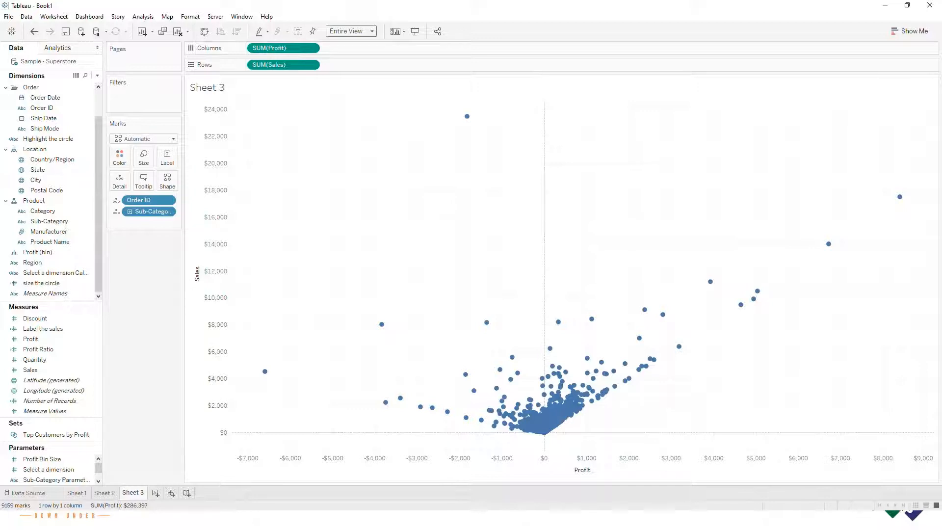
pyautogui.moveTo(593, 320)
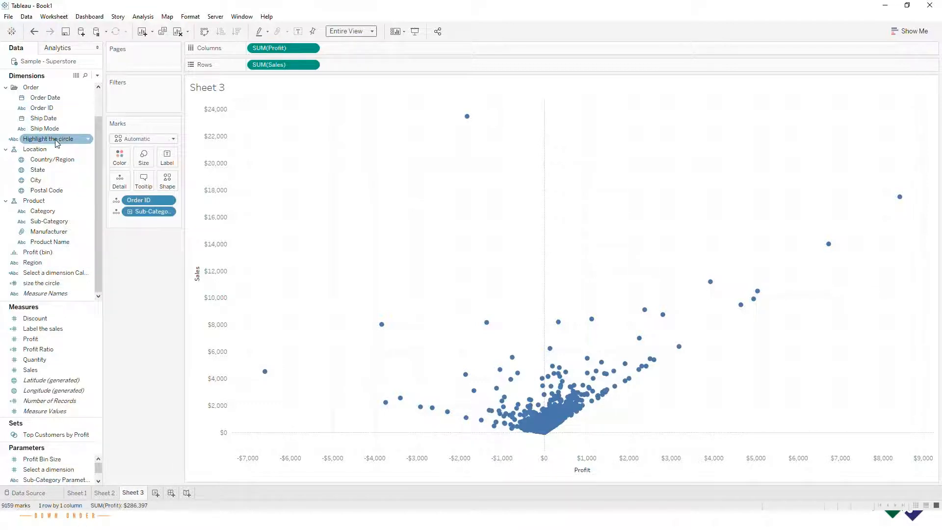
# Step: Colour the marks by the Highlight the circle field and move Red above grey in its legend
pyautogui.moveTo(46, 142); pyautogui.dragTo(116, 161)
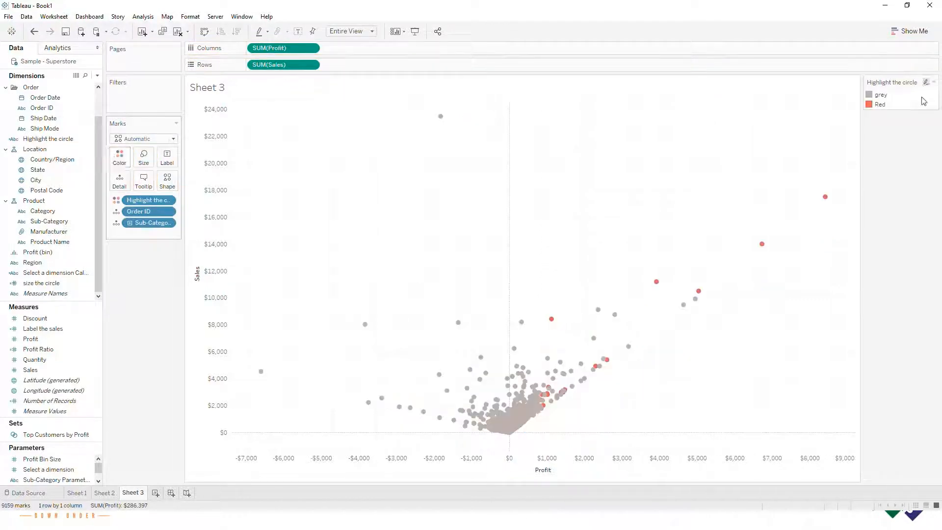
pyautogui.click(879, 105)
pyautogui.moveTo(886, 95); pyautogui.dragTo(885, 96)
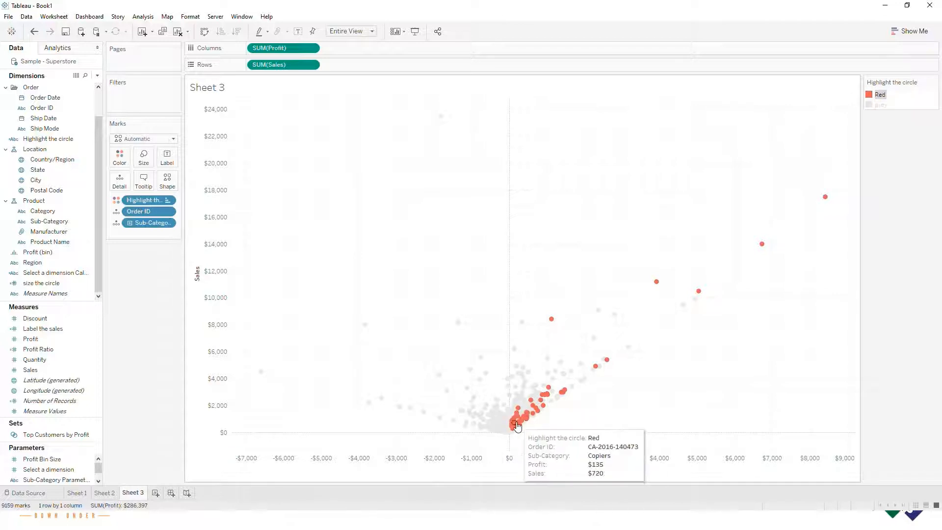
# Step: Add a Change Parameter action for Sheet 3 that runs on Hover and name it Highlight same subcategory
pyautogui.click(74, 17)
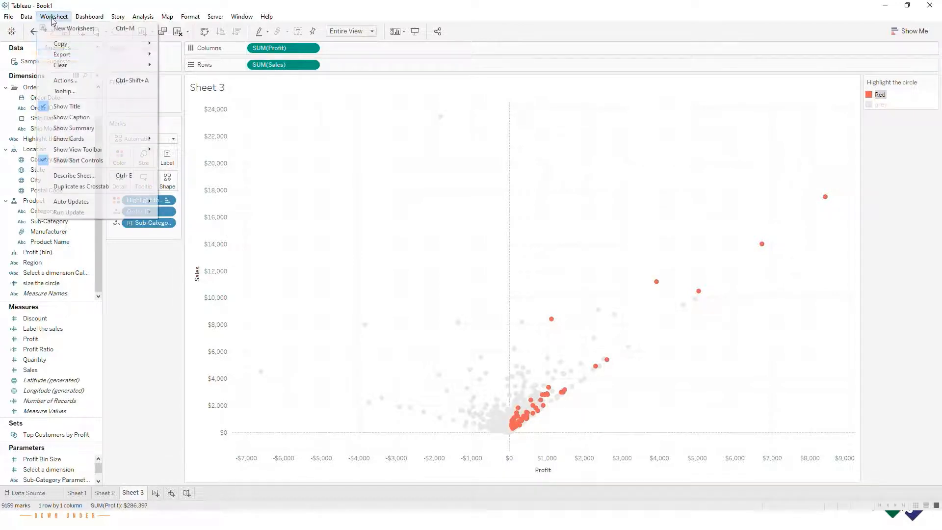
pyautogui.click(77, 79)
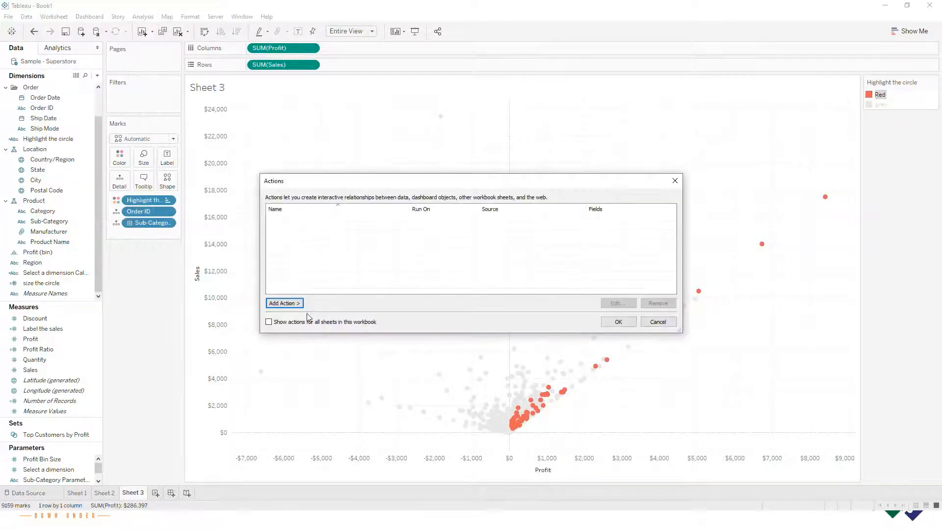
pyautogui.click(284, 303)
pyautogui.click(356, 348)
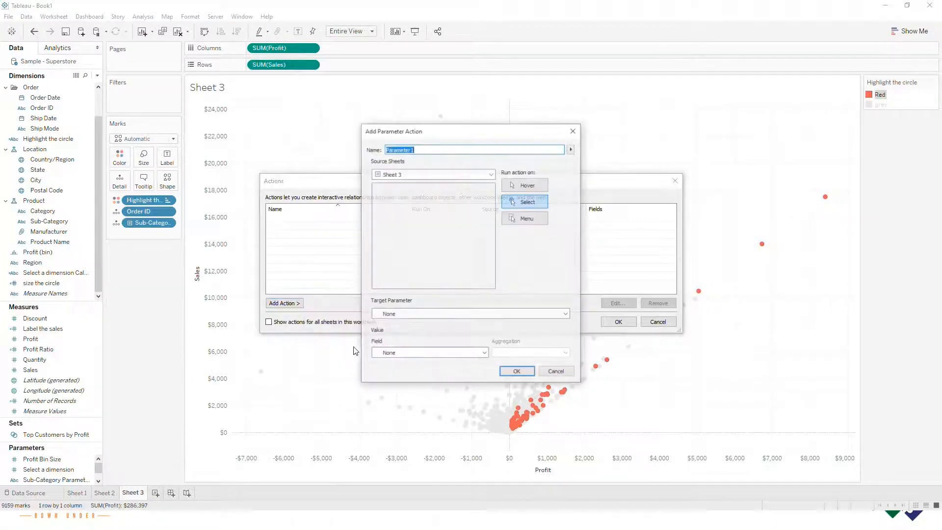
pyautogui.write('H')
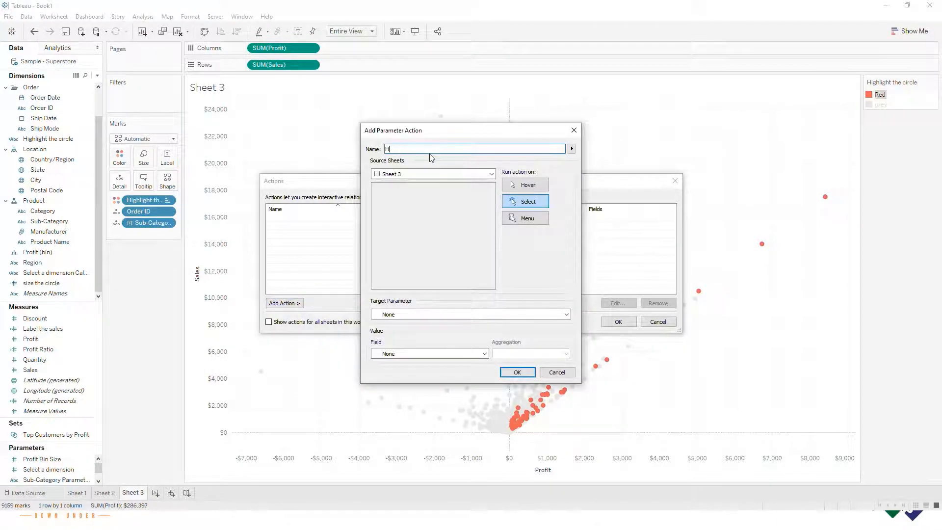
pyautogui.write('ighlight same subcategory')
pyautogui.click(525, 185)
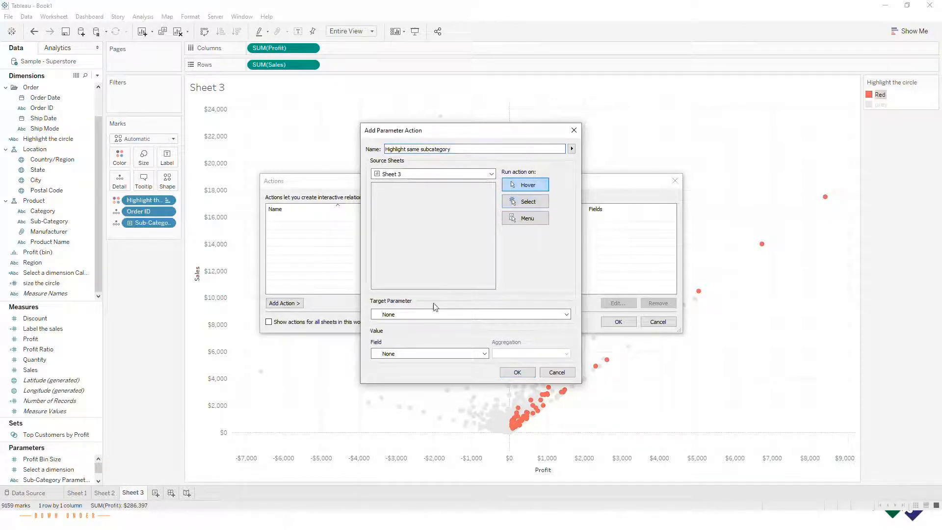
# Step: Target Sub-Category Parameter with the value field Sub-Category (Sample - Superstore), and save the Highlight same subcategory action
pyautogui.click(413, 315)
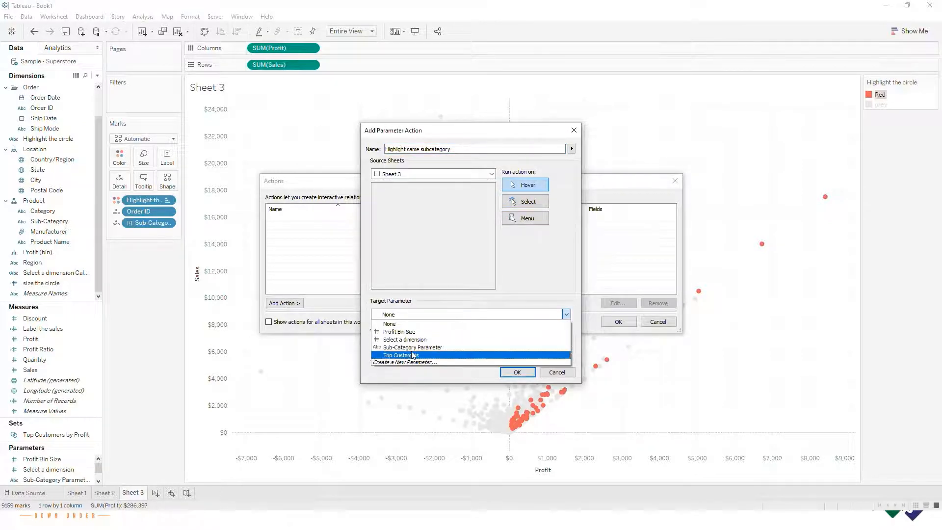
pyautogui.click(413, 348)
pyautogui.click(416, 353)
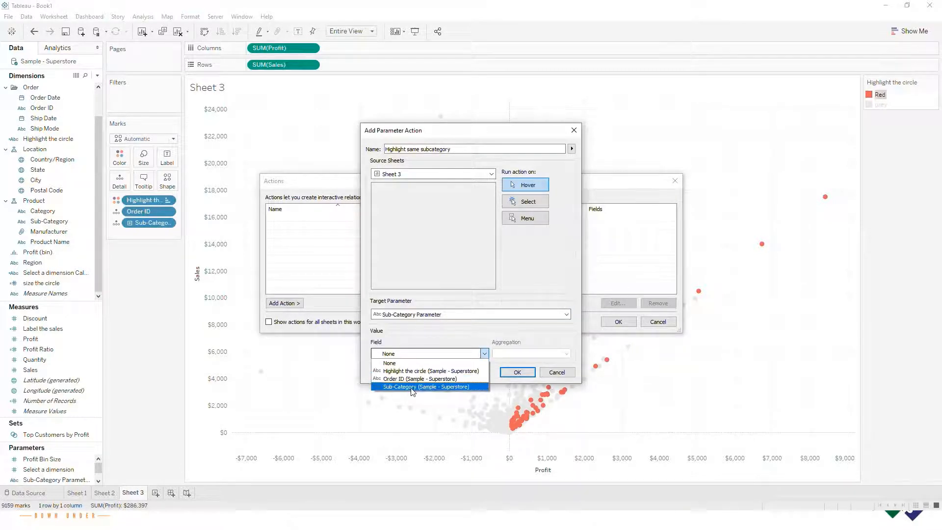
pyautogui.click(413, 386)
pyautogui.click(519, 372)
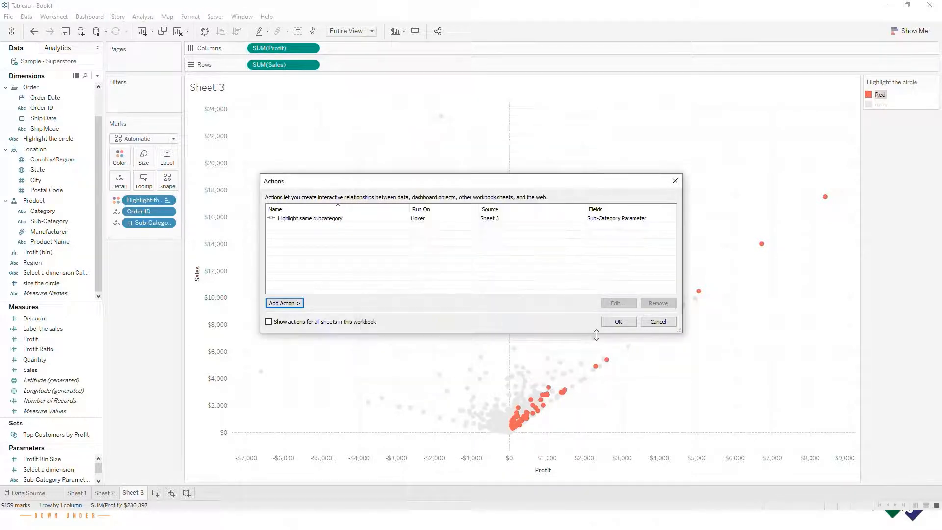
pyautogui.click(618, 321)
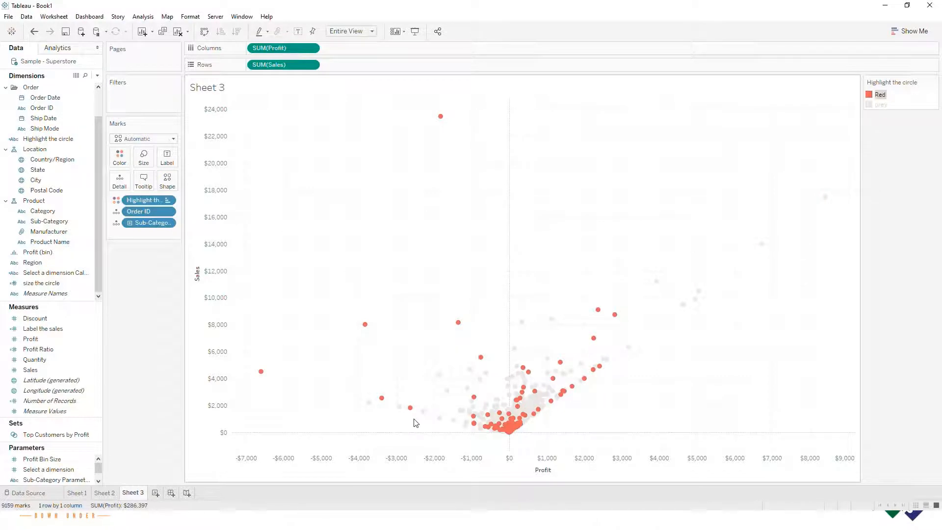
# Step: Test the hover action on several order marks of the scatter chart, including Bookcases and Binders
pyautogui.moveTo(439, 376)
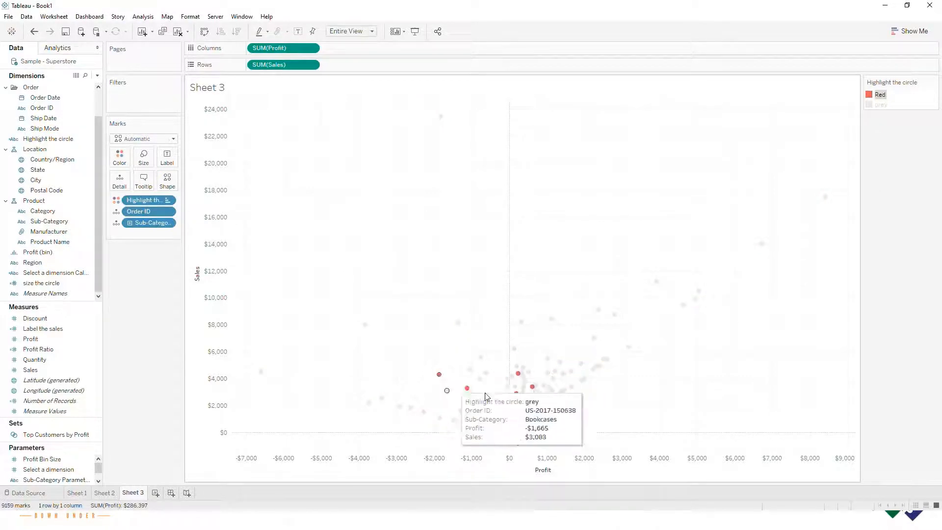
pyautogui.moveTo(564, 375)
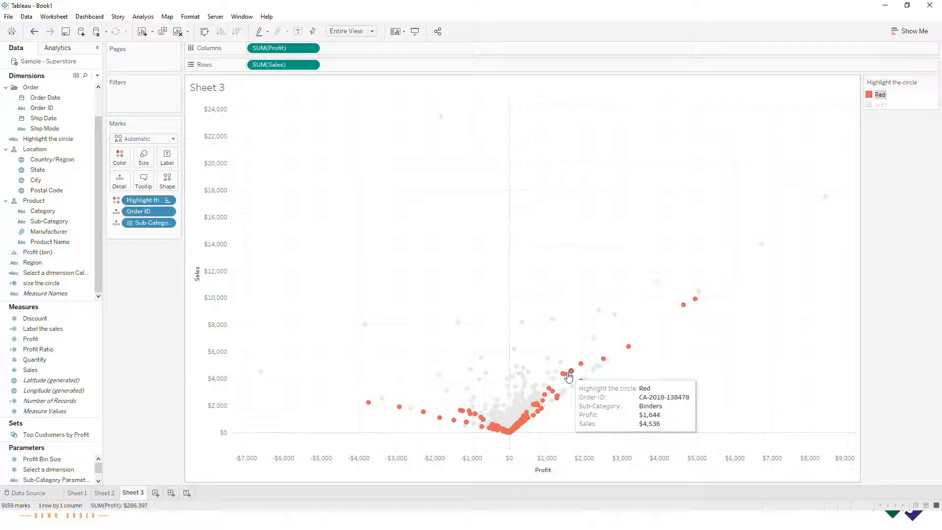
pyautogui.moveTo(529, 376)
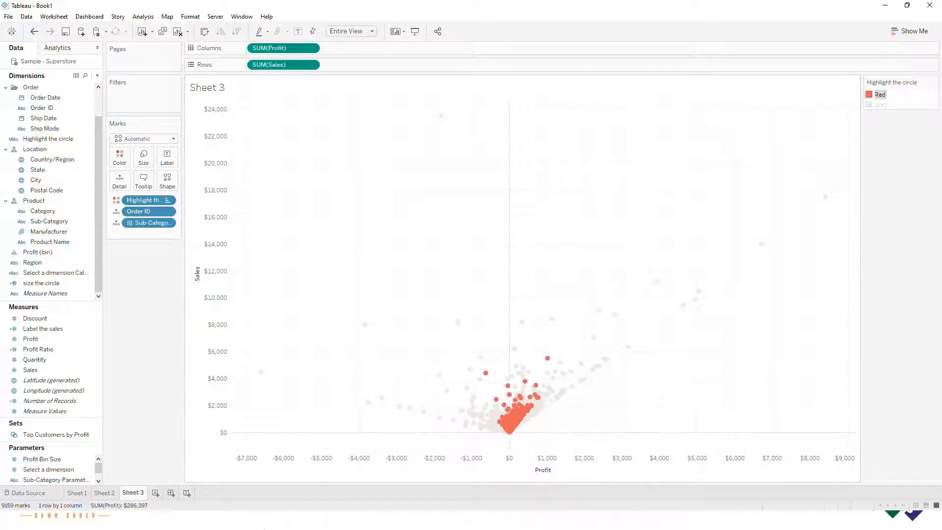
pyautogui.click(98, 516)
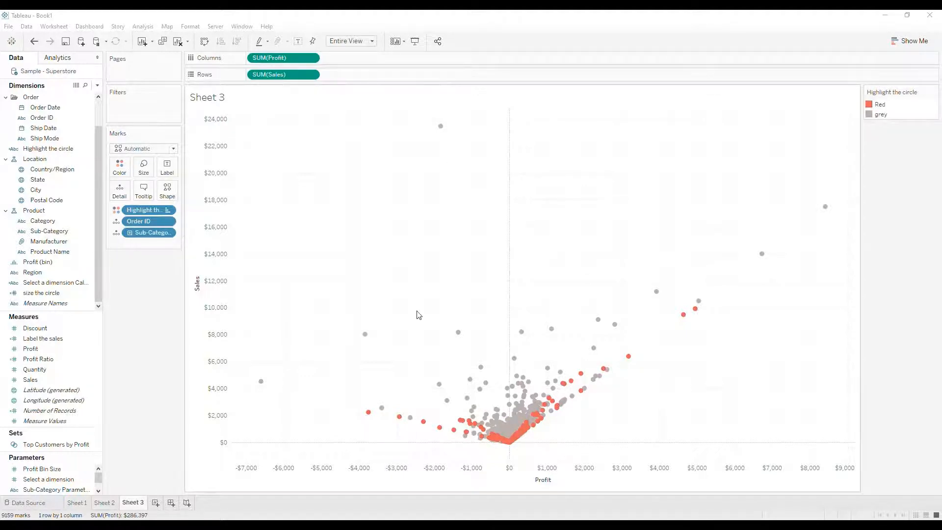
# Step: Create a new worksheet and name it Area Chart
pyautogui.click(155, 503)
pyautogui.doubleClick(161, 505)
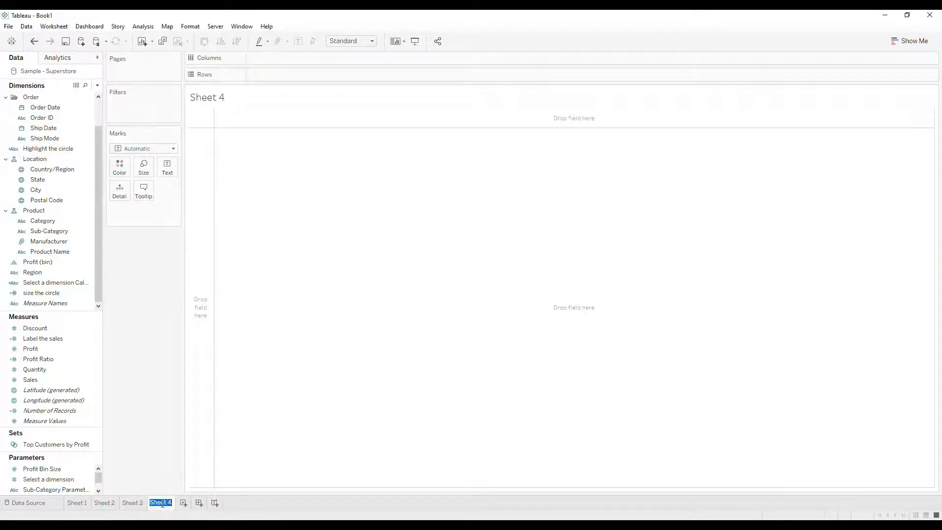
pyautogui.write('Area Chart')
pyautogui.press('Return')
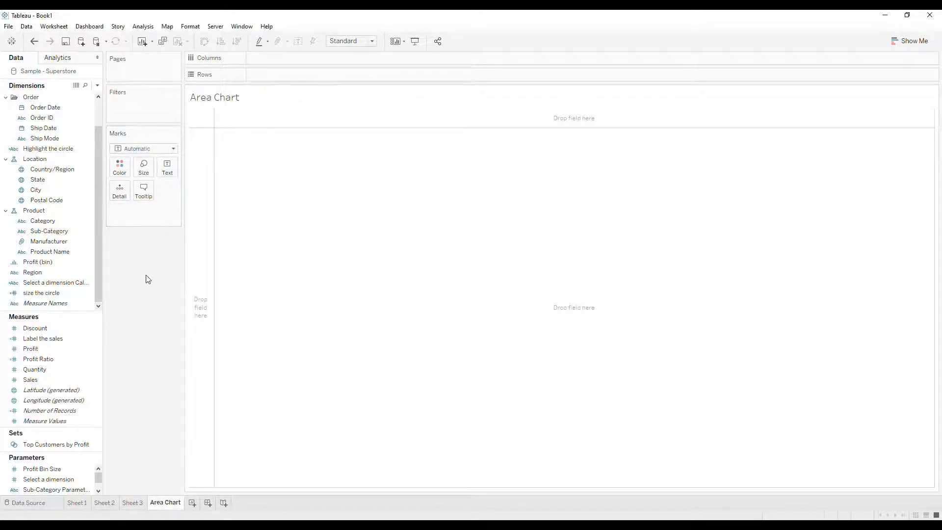
# Step: Place Order Date on Columns as continuous MONTH(Order Date)
pyautogui.click(58, 109)
pyautogui.moveTo(58, 112); pyautogui.dragTo(287, 60)
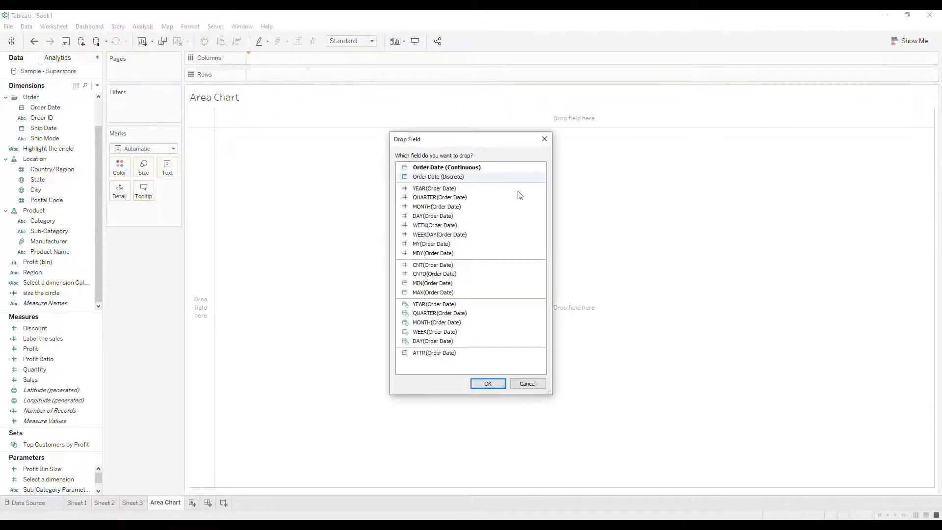
pyautogui.click(441, 324)
pyautogui.click(486, 383)
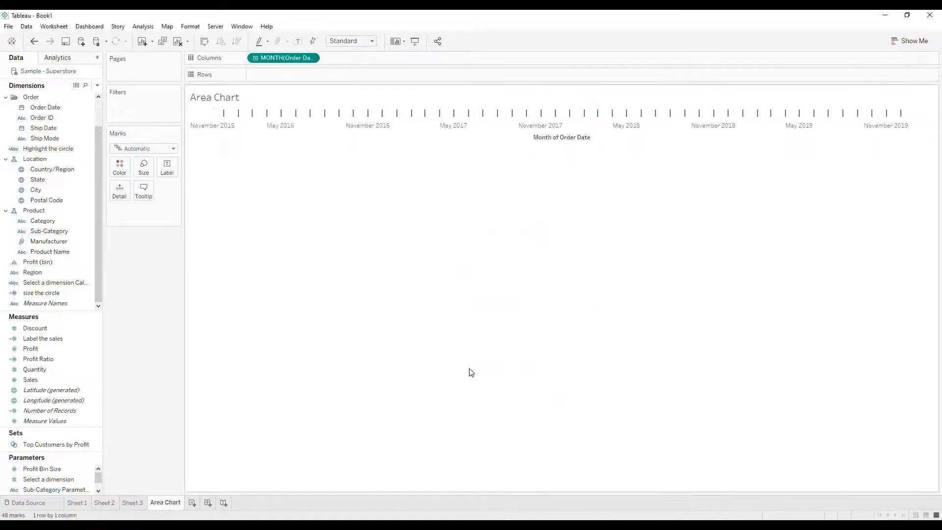
# Step: Add Sales to Rows and change the mark type to Area
pyautogui.moveTo(38, 383); pyautogui.dragTo(279, 81)
pyautogui.moveTo(31, 380)
pyautogui.mouseDown()
pyautogui.moveTo(193, 146)
pyautogui.moveTo(270, 76)
pyautogui.mouseUp()
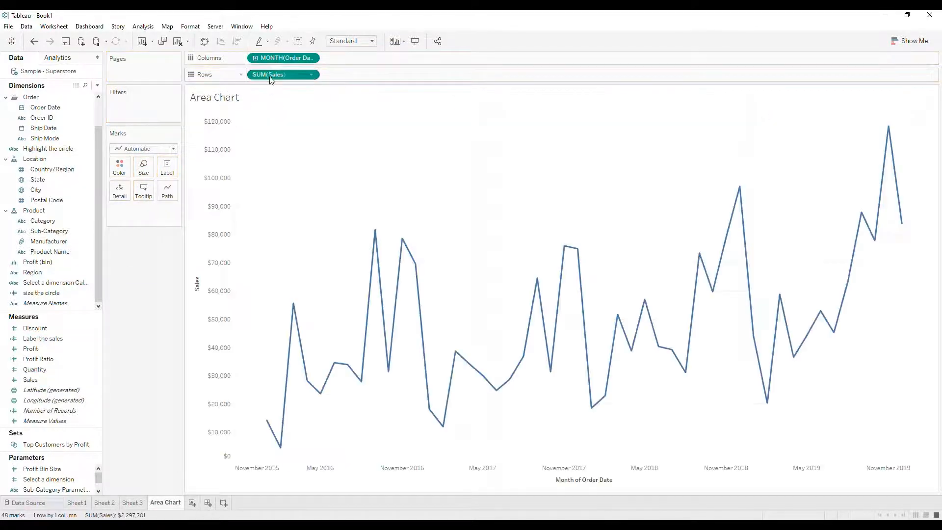
pyautogui.click(142, 148)
pyautogui.click(138, 191)
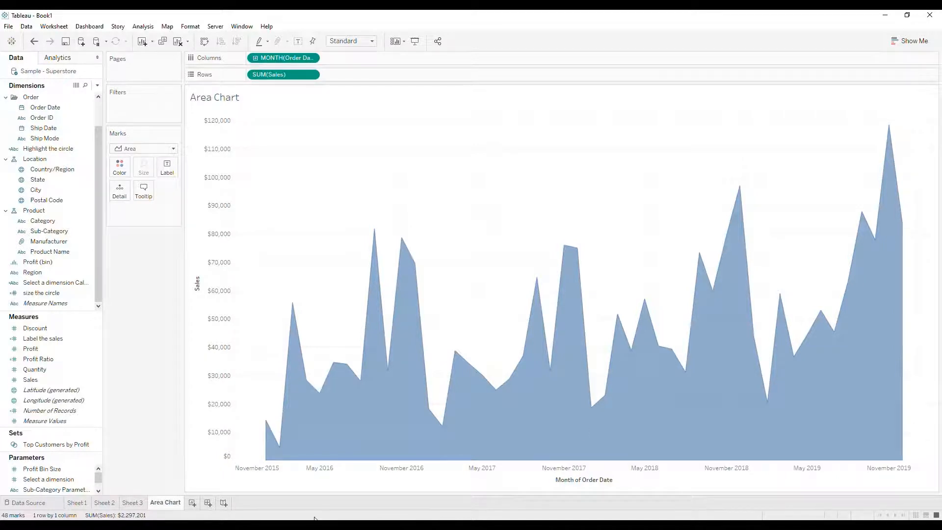
# Step: Create another worksheet and name it Scatter Plot
pyautogui.click(193, 504)
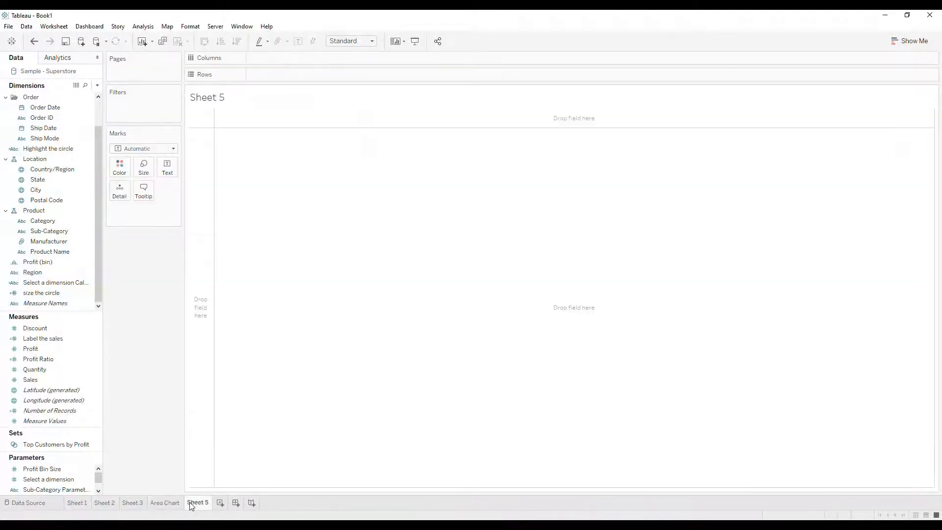
pyautogui.doubleClick(192, 503)
pyautogui.write('Scatter Plot')
# Step: Plot Profit on Columns against Sales on Rows, with Order ID as the mark detail
pyautogui.click(31, 349)
pyautogui.moveTo(33, 352); pyautogui.dragTo(261, 60)
pyautogui.moveTo(30, 380); pyautogui.dragTo(269, 76)
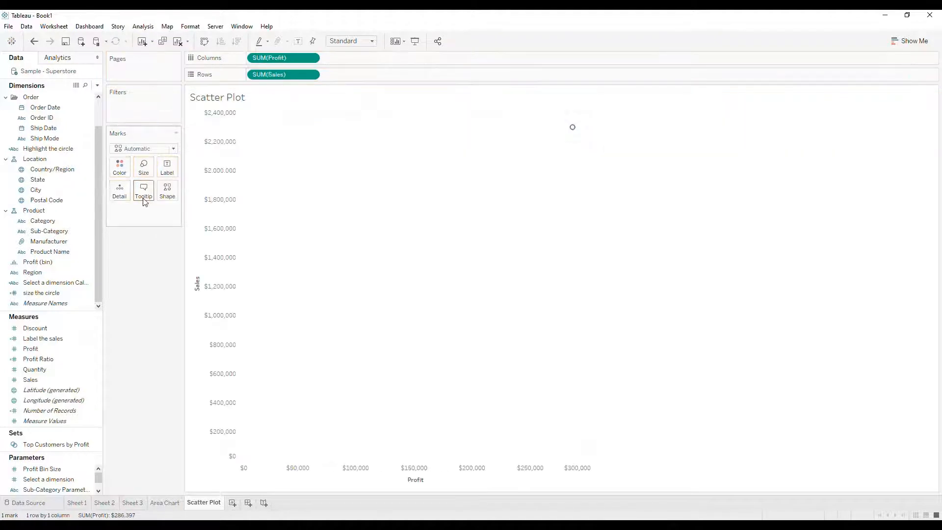
pyautogui.moveTo(41, 117); pyautogui.dragTo(116, 198)
# Step: Set the scatter plot's marks to filled circles and fit the chart to Entire View
pyautogui.click(167, 192)
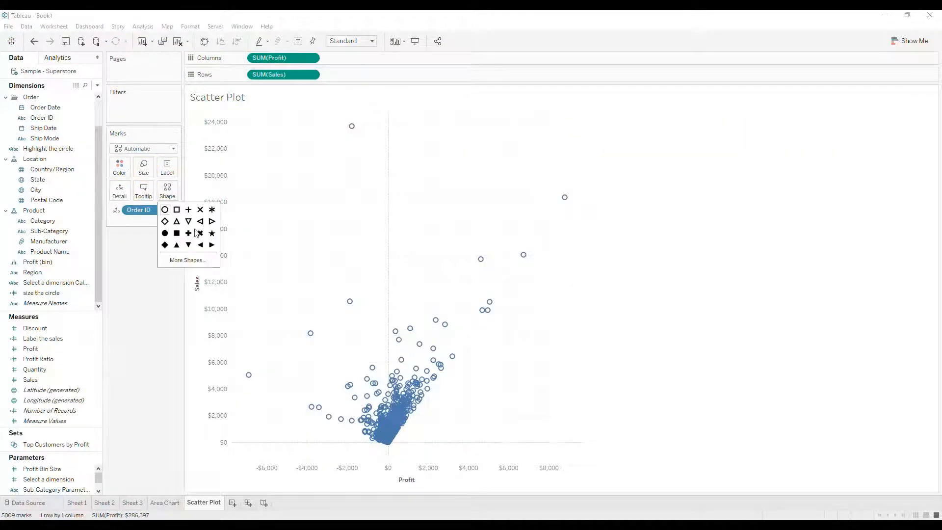
pyautogui.click(165, 233)
pyautogui.click(352, 41)
pyautogui.click(354, 77)
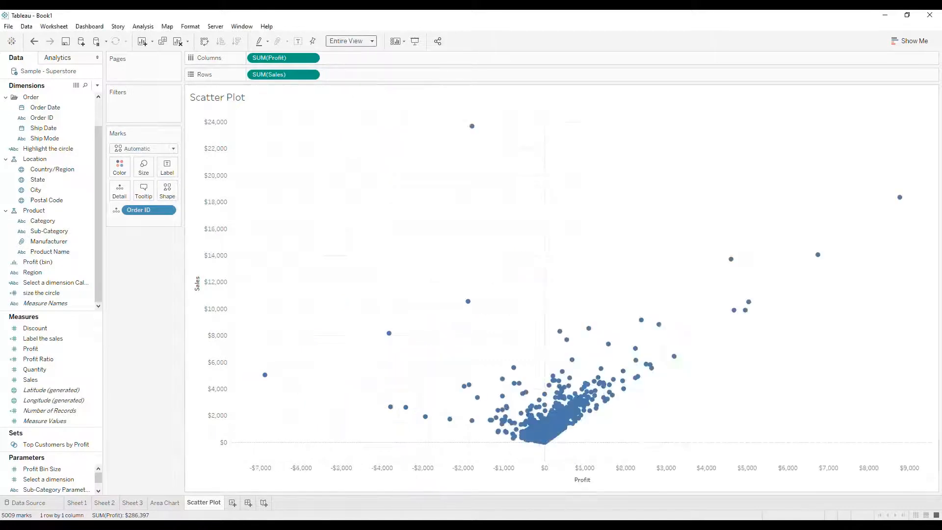
pyautogui.moveTo(571, 371)
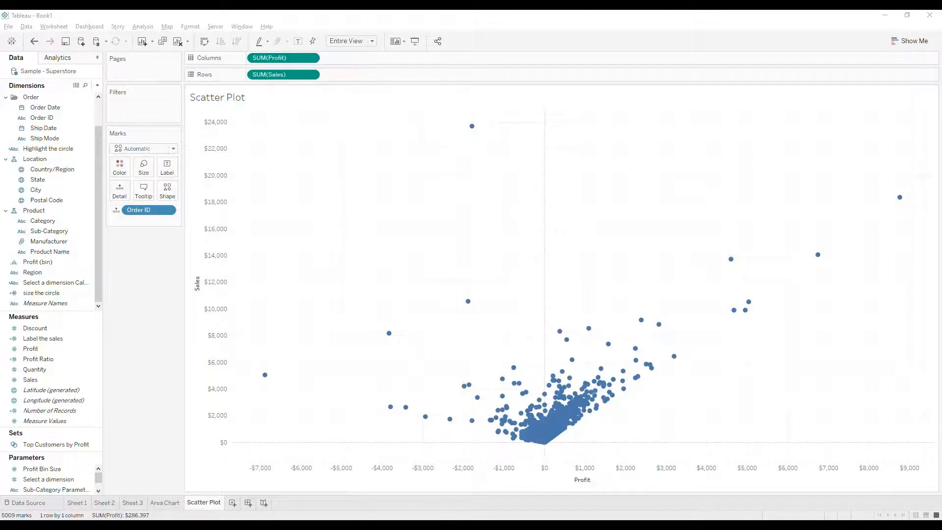
# Step: Switch to the blank Excel workbook and enter the headers Type, X and Y in cells A1 to C1
pyautogui.hotkey('alt', 'Tab')
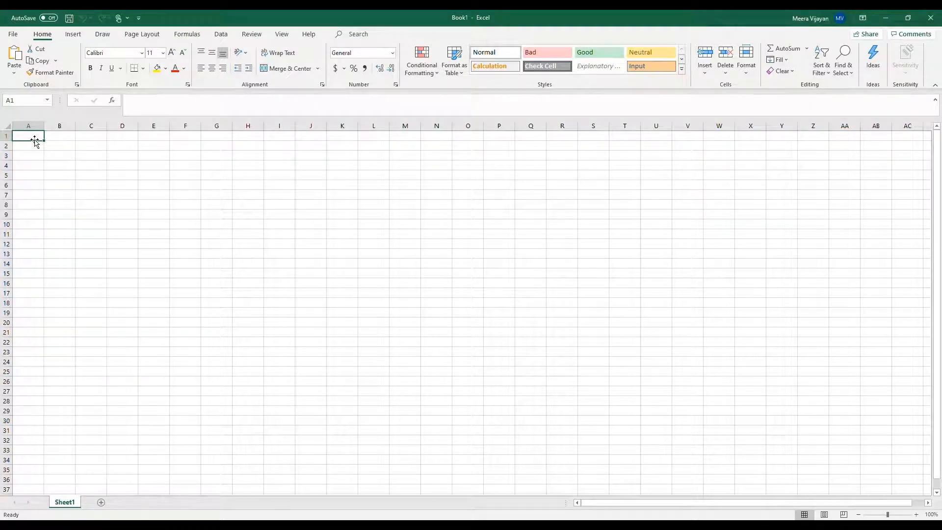
pyautogui.write('Type')
pyautogui.press('Tab')
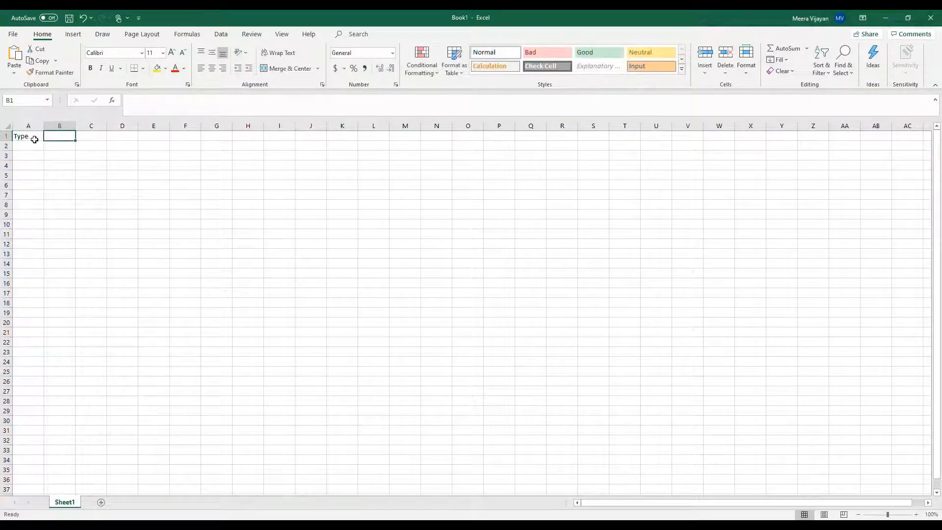
pyautogui.write('X')
pyautogui.press('Tab')
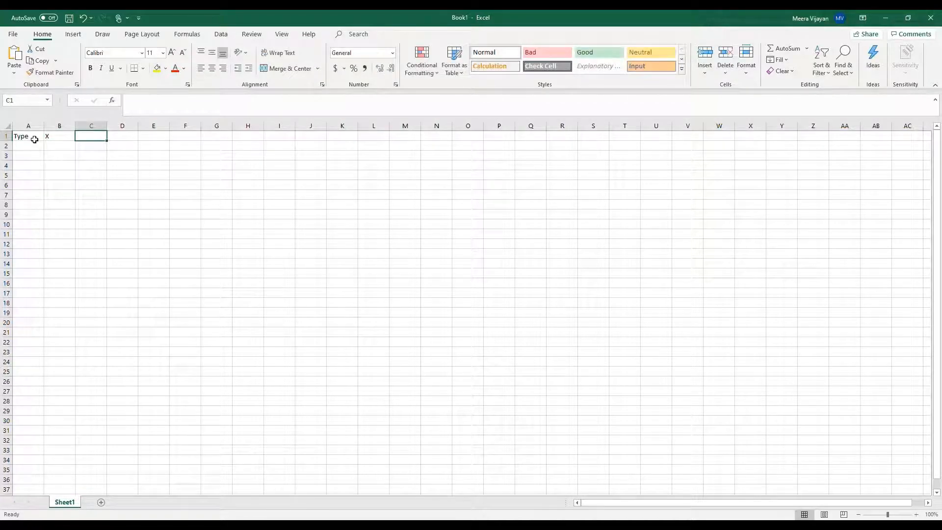
pyautogui.write('Y')
pyautogui.press('Return')
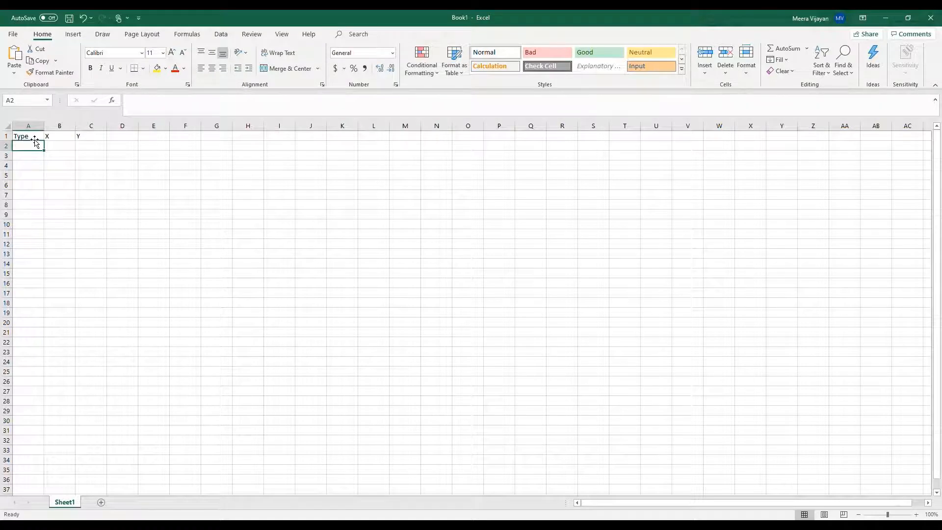
# Step: Enter Area Chart and Scatter plot under the Type header and widen column A to fit them
pyautogui.write('Area')
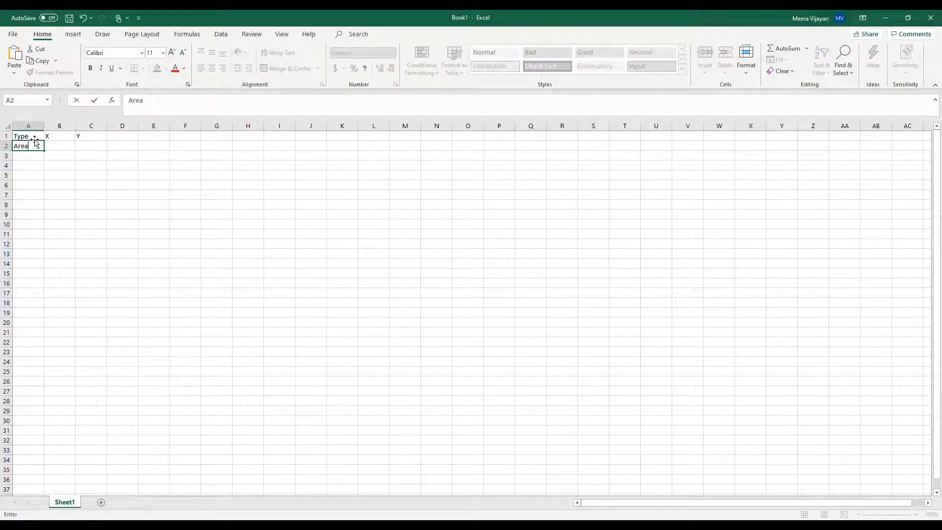
pyautogui.write(' Chart')
pyautogui.press('Return')
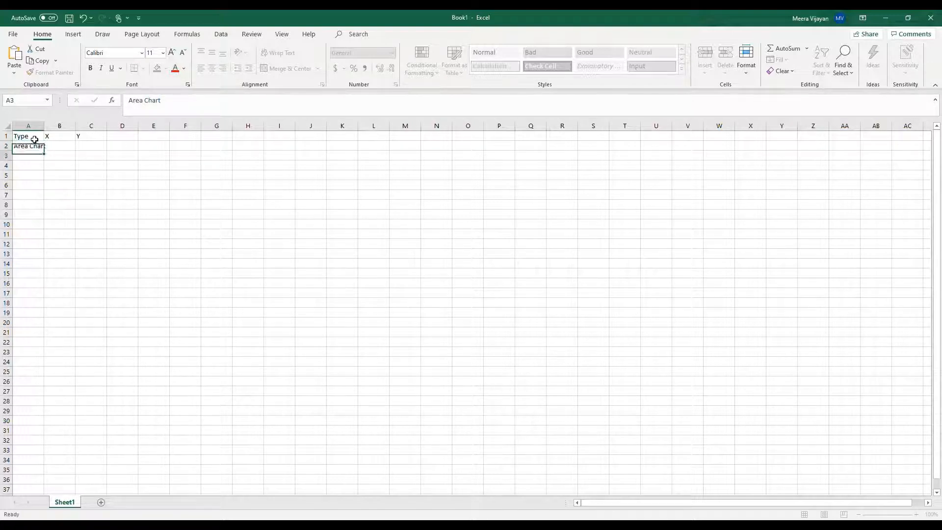
pyautogui.write('Scattter')
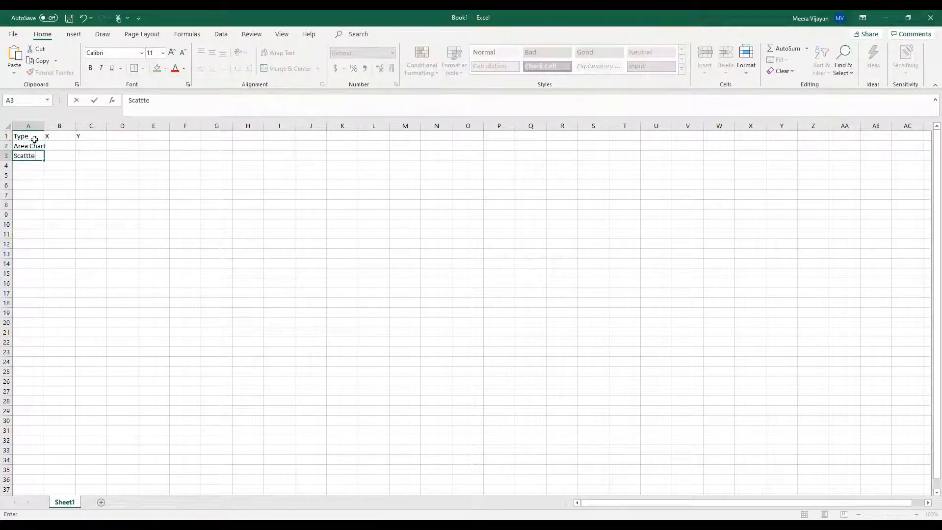
pyautogui.press('BackSpace')
pyautogui.press('BackSpace')
pyautogui.press('BackSpace')
pyautogui.write('ter plot')
pyautogui.click(41, 125)
pyautogui.moveTo(44, 125); pyautogui.dragTo(57, 125)
pyautogui.click(71, 144)
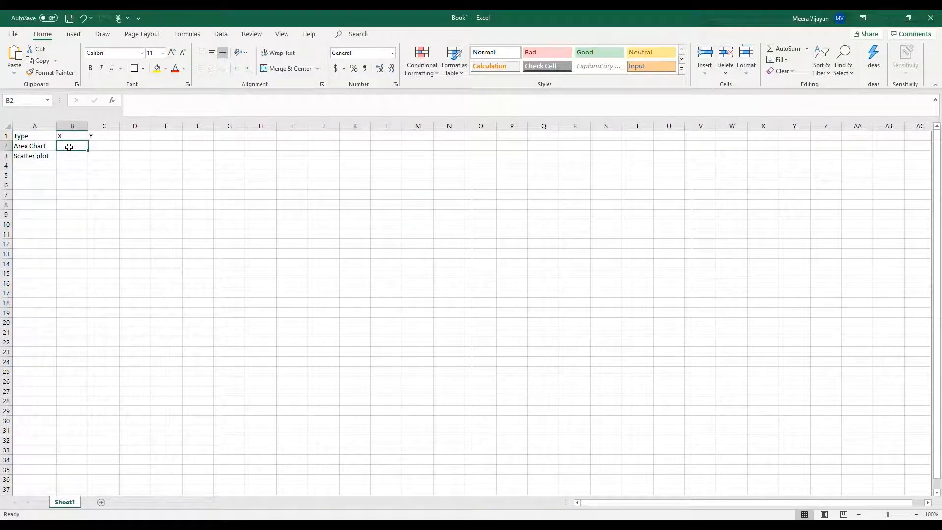
# Step: Fill in X as 1 and Y as 1 for Area Chart, and X as 2 and Y as 1 for Scatter plot
pyautogui.write('1')
pyautogui.click(64, 153)
pyautogui.write('2')
pyautogui.click(108, 146)
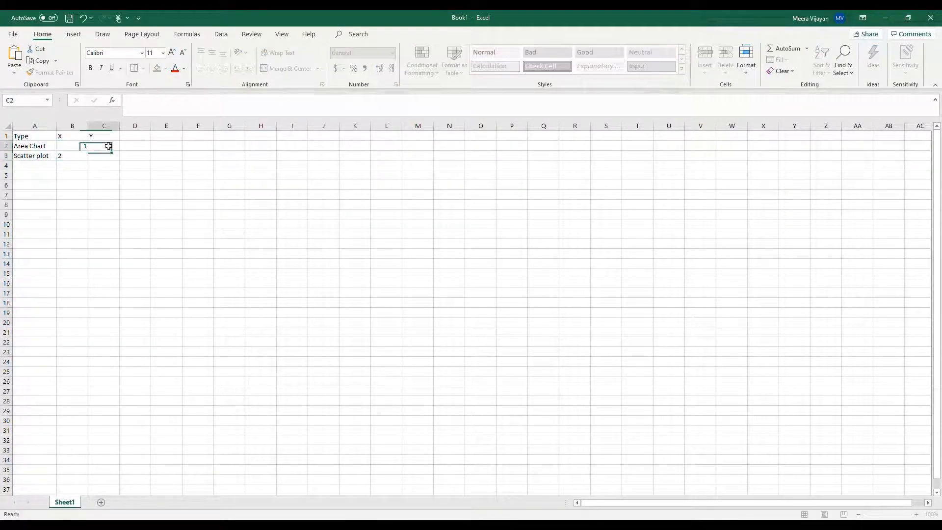
pyautogui.write('1')
pyautogui.click(105, 156)
pyautogui.write('1')
pyautogui.click(109, 195)
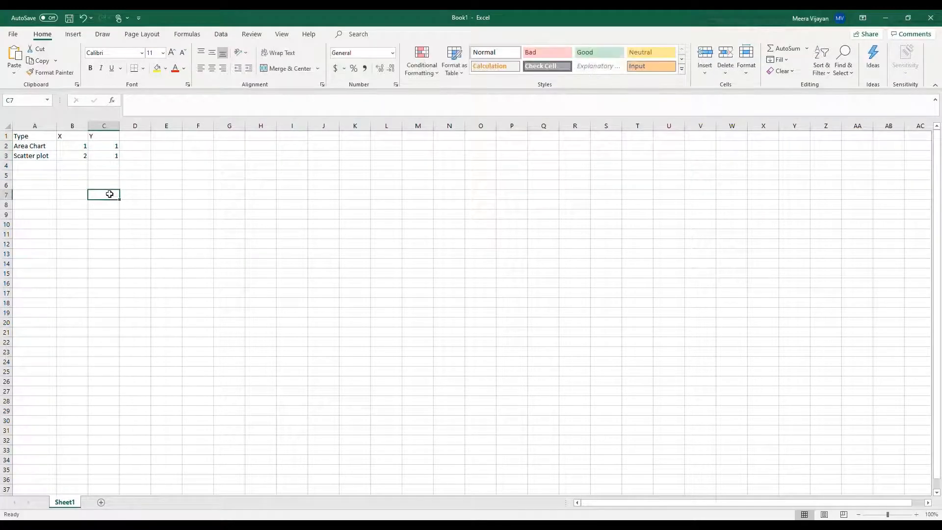
# Step: Save the workbook as Button data in the Documents folder on this PC
pyautogui.click(13, 33)
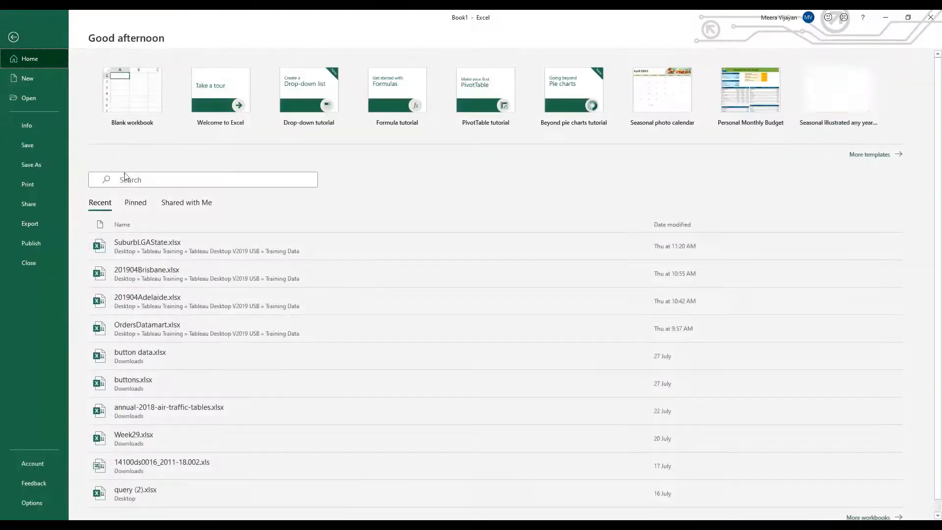
pyautogui.click(35, 164)
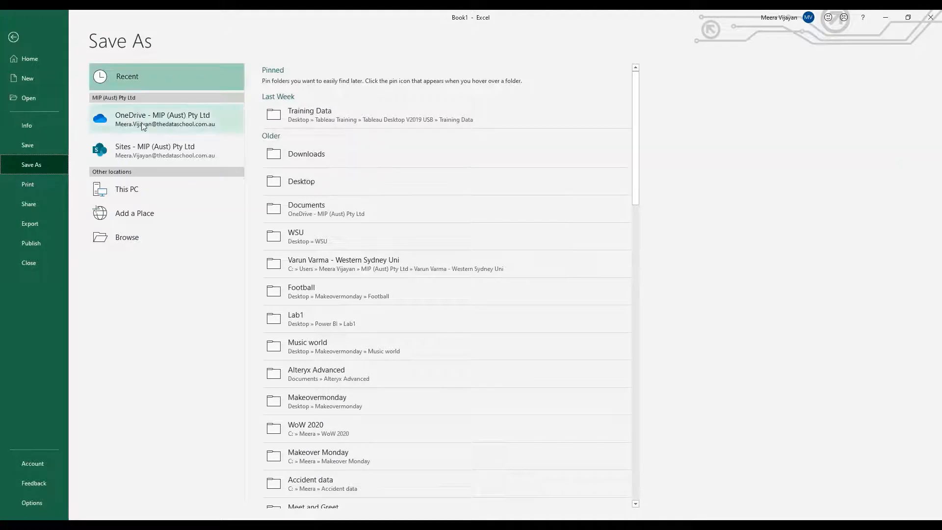
pyautogui.click(140, 192)
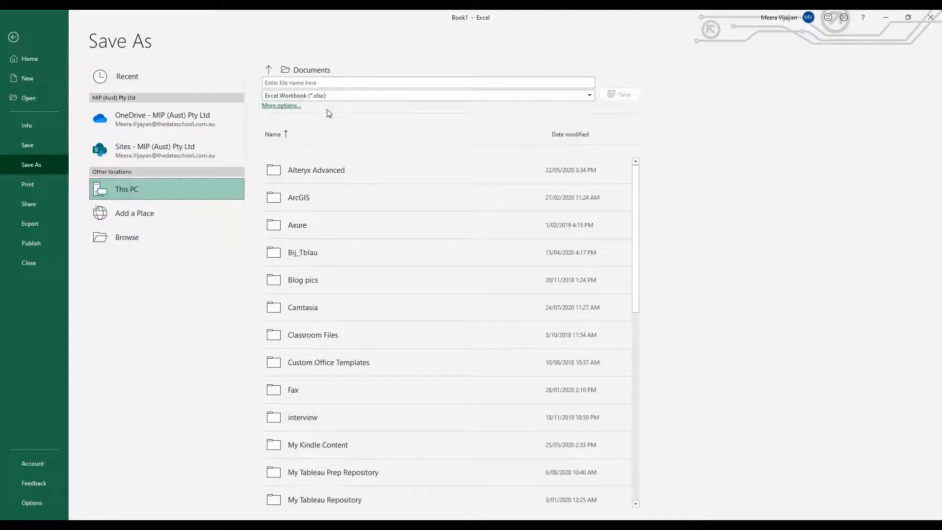
pyautogui.click(304, 84)
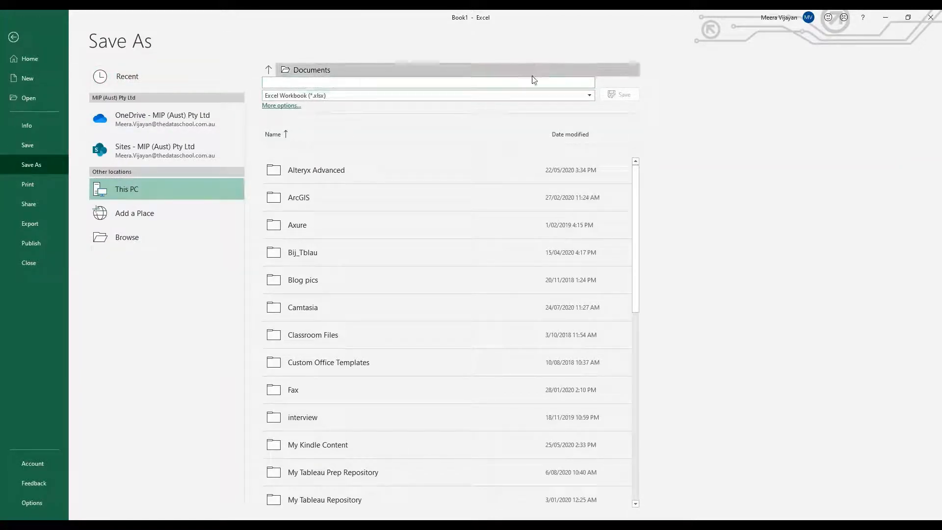
pyautogui.write('Button data')
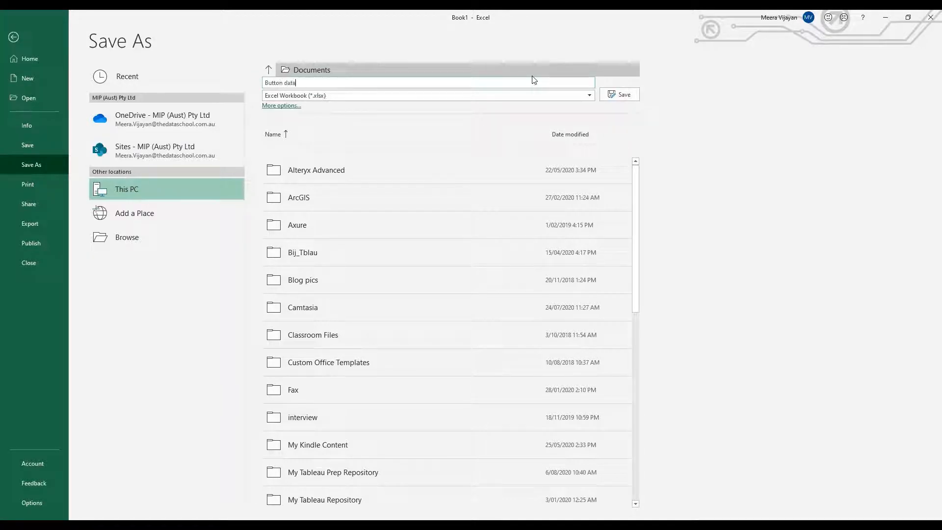
pyautogui.click(624, 95)
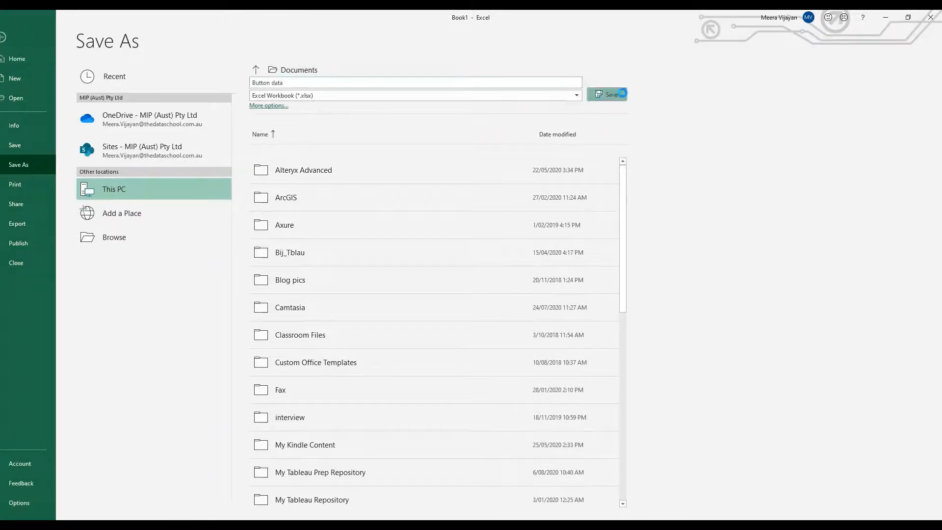
# Step: Return to Tableau and connect to the Excel file Button data.xlsx from the Documents folder as a new data source
pyautogui.click(886, 19)
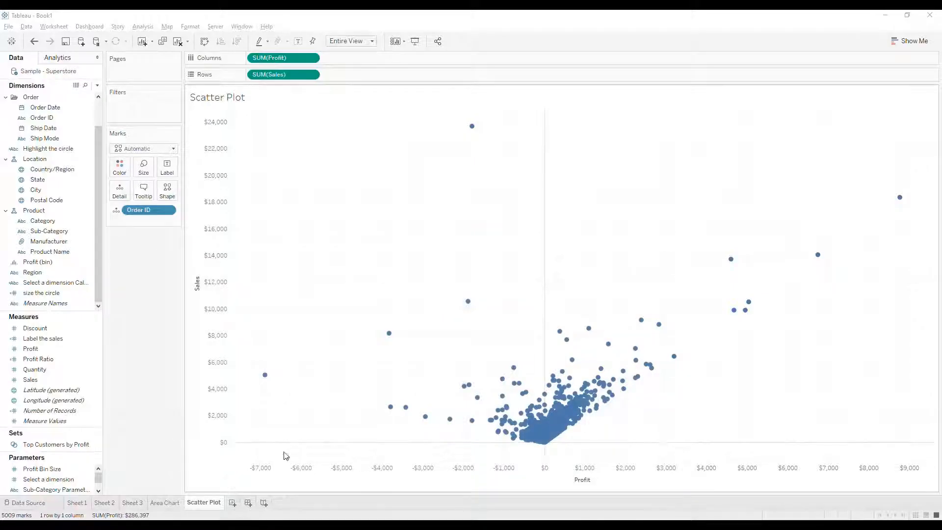
pyautogui.click(81, 42)
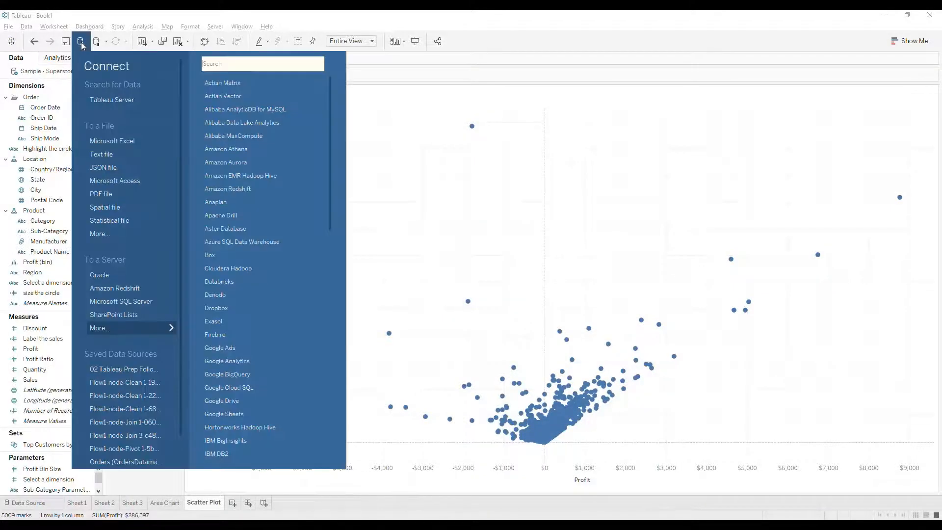
pyautogui.click(110, 142)
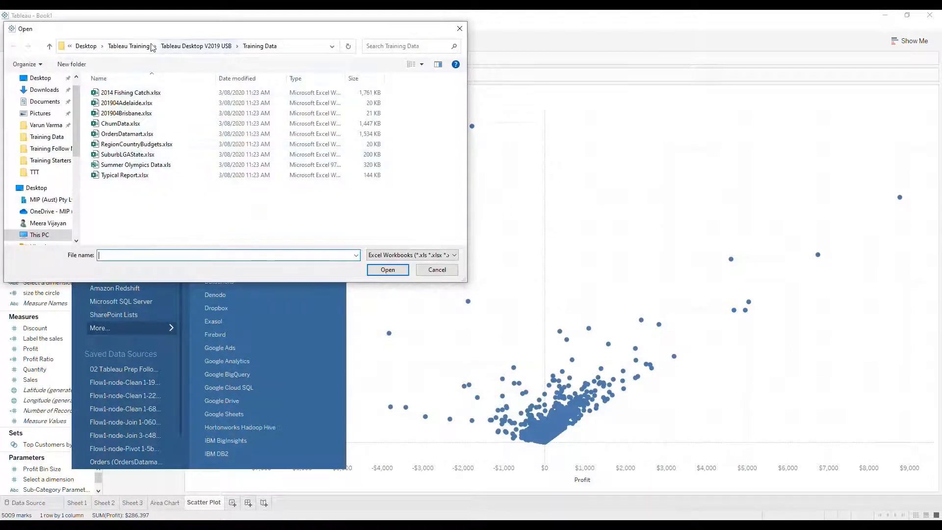
pyautogui.click(86, 46)
pyautogui.click(47, 102)
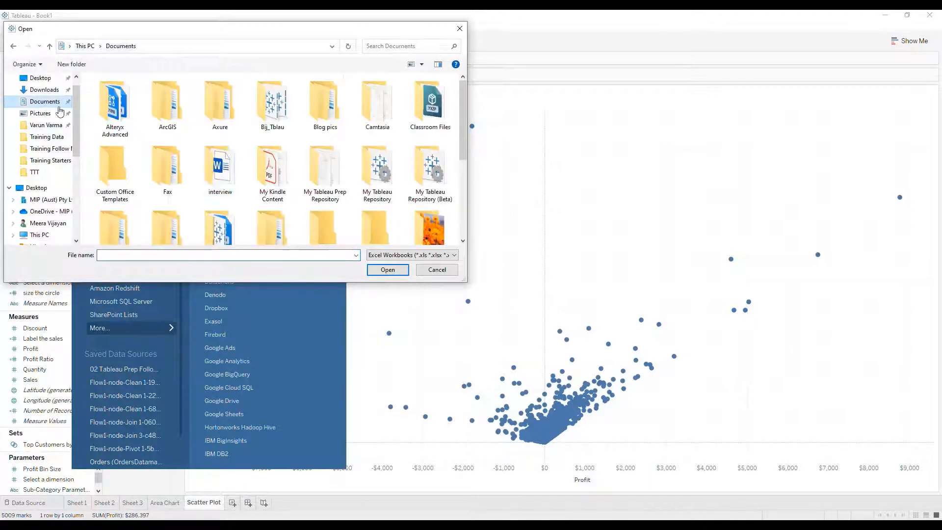
pyautogui.click(304, 255)
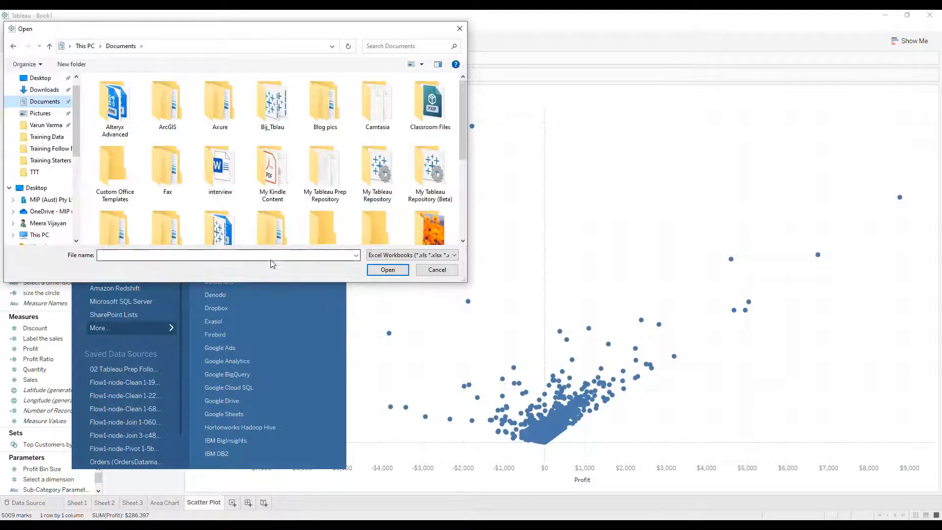
pyautogui.write('b')
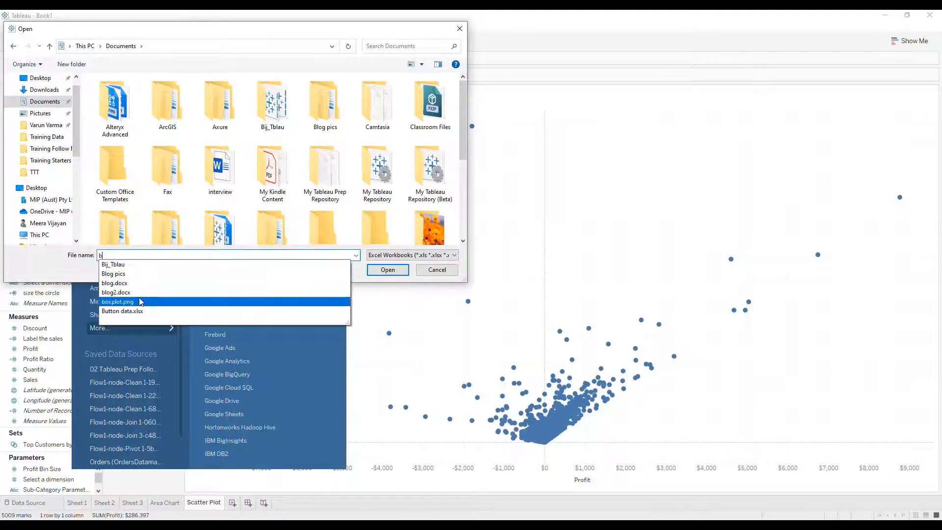
pyautogui.click(146, 311)
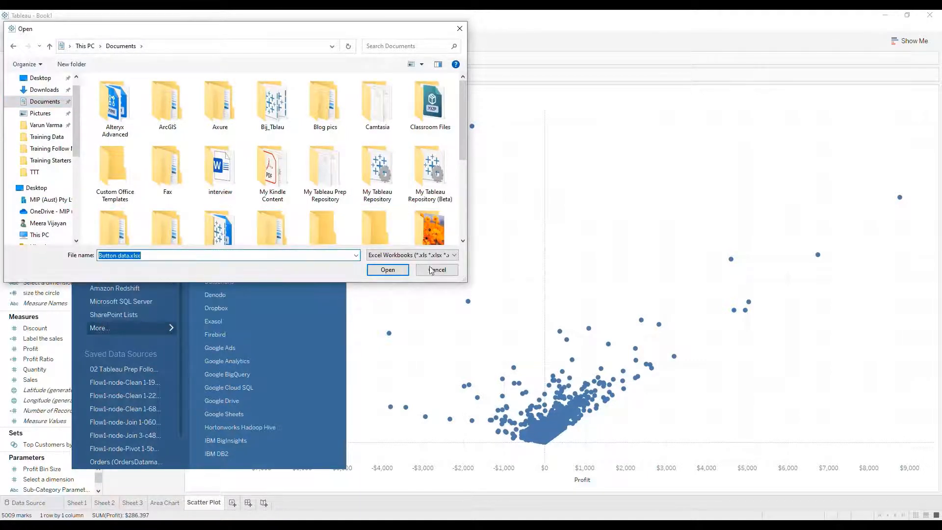
pyautogui.click(388, 270)
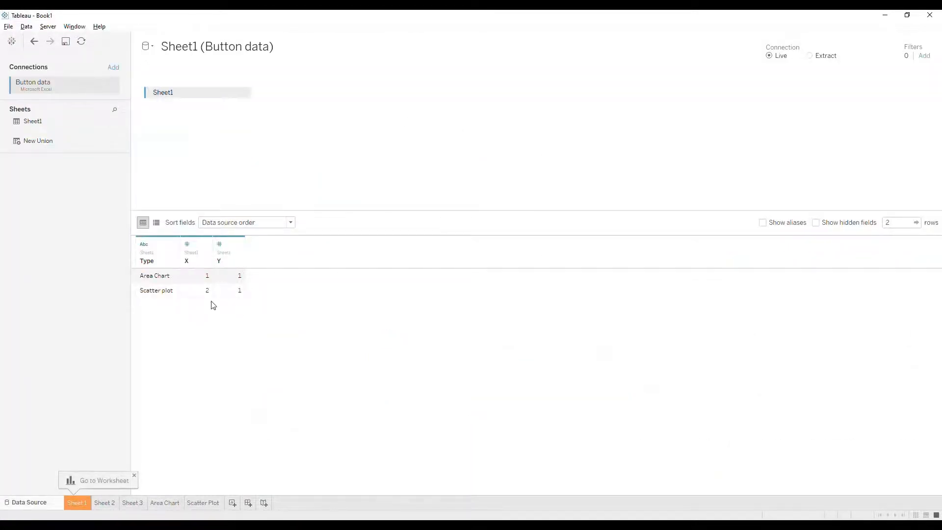
# Step: Create a new worksheet plotting X on Columns against Y on Rows, with Type assigned to the mark shape
pyautogui.click(232, 504)
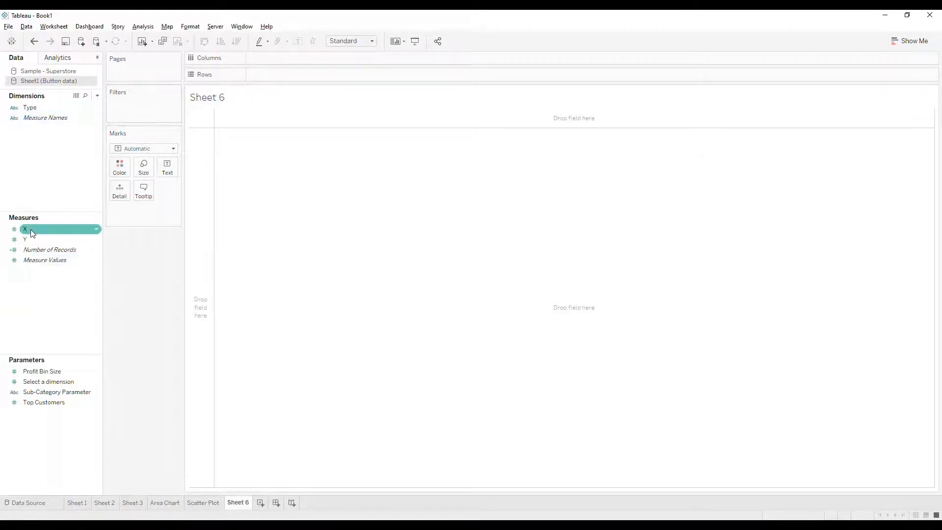
pyautogui.moveTo(31, 228); pyautogui.dragTo(261, 56)
pyautogui.moveTo(25, 239); pyautogui.dragTo(260, 77)
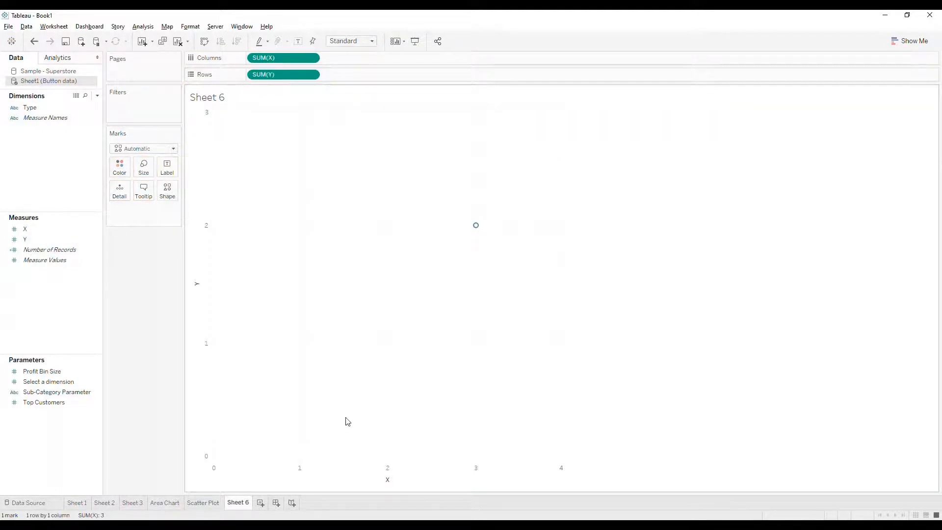
pyautogui.moveTo(30, 107); pyautogui.dragTo(179, 192)
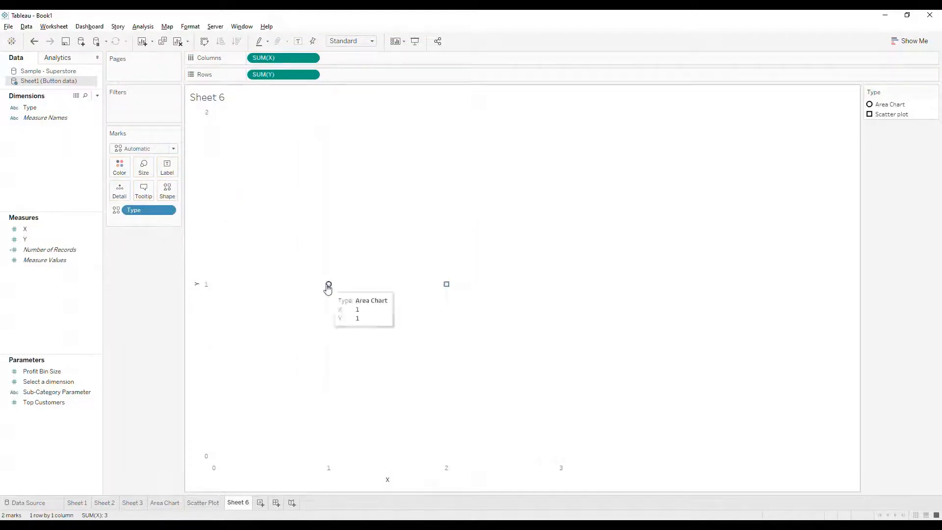
# Step: Enlarge the size of the two Type marks to somewhat above the middle of the size range
pyautogui.click(143, 167)
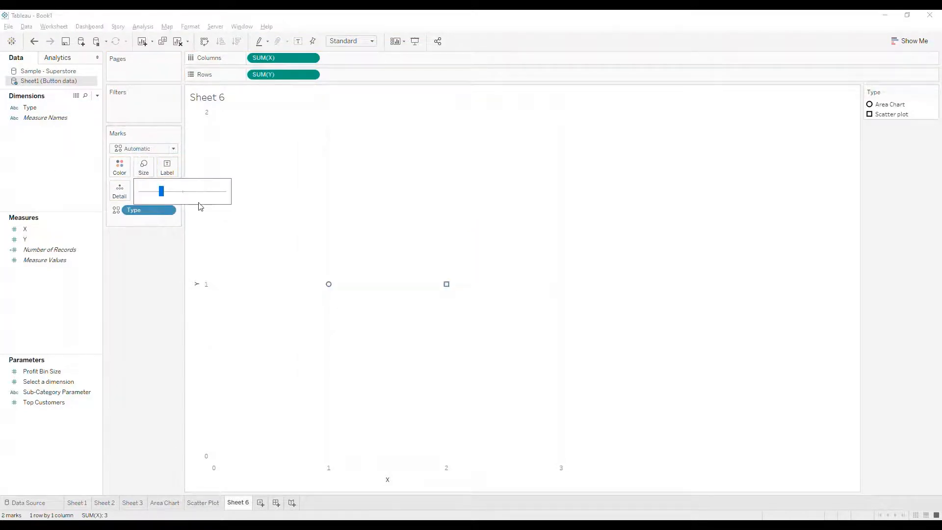
pyautogui.moveTo(162, 191); pyautogui.dragTo(197, 193)
pyautogui.click(169, 220)
# Step: Assign the area icon to Area Chart and the scatter icon to Scatter plot from the chart shape palette
pyautogui.click(169, 196)
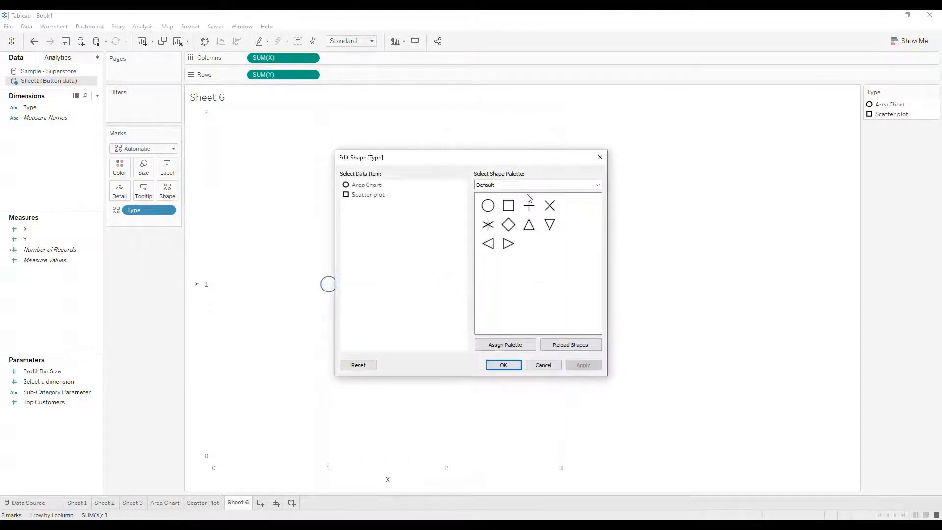
pyautogui.click(511, 187)
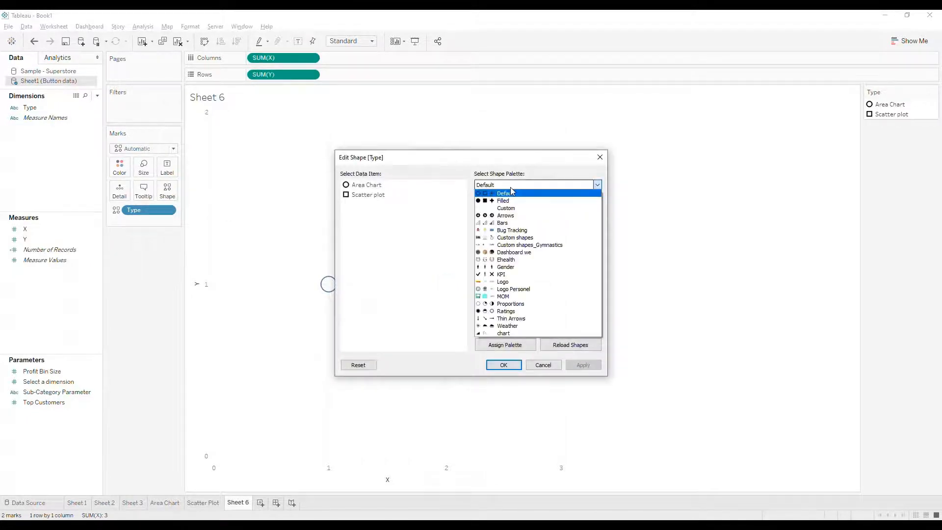
pyautogui.click(511, 333)
pyautogui.click(365, 185)
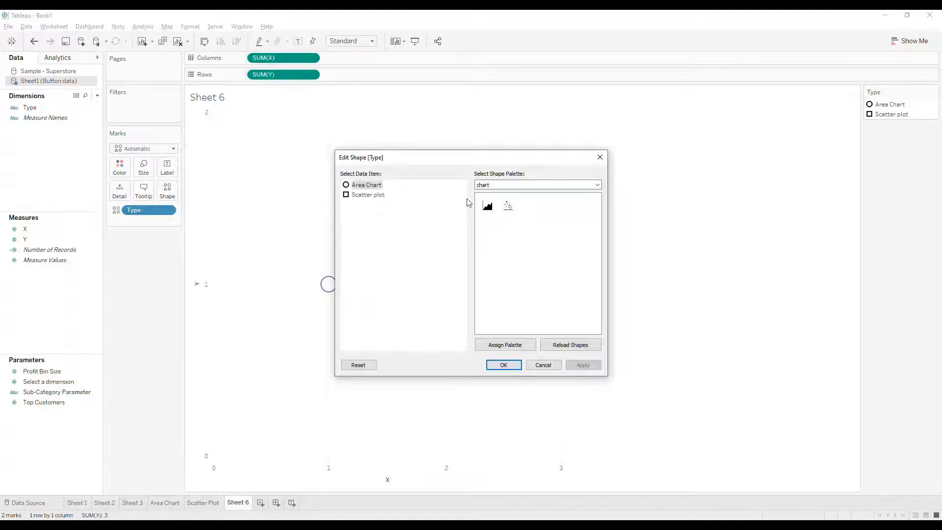
pyautogui.click(488, 206)
pyautogui.click(369, 195)
pyautogui.click(509, 210)
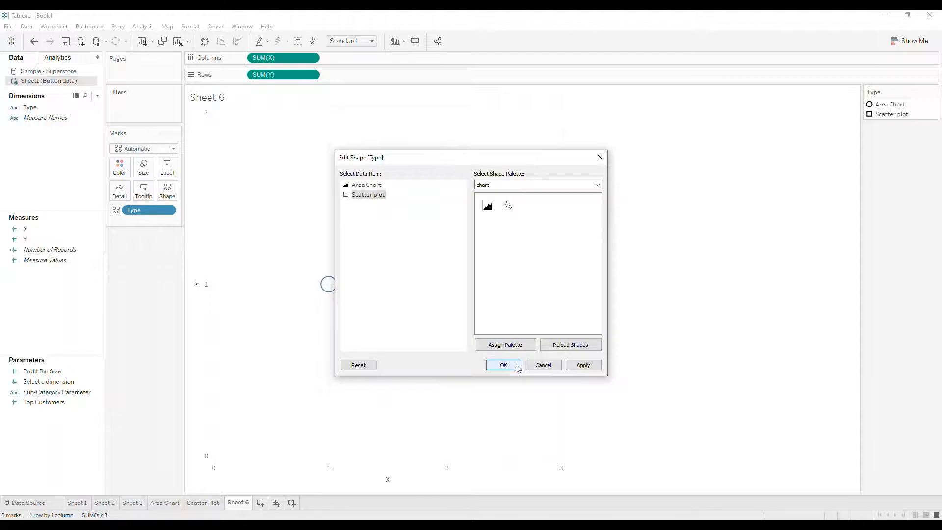
pyautogui.click(584, 365)
pyautogui.click(504, 365)
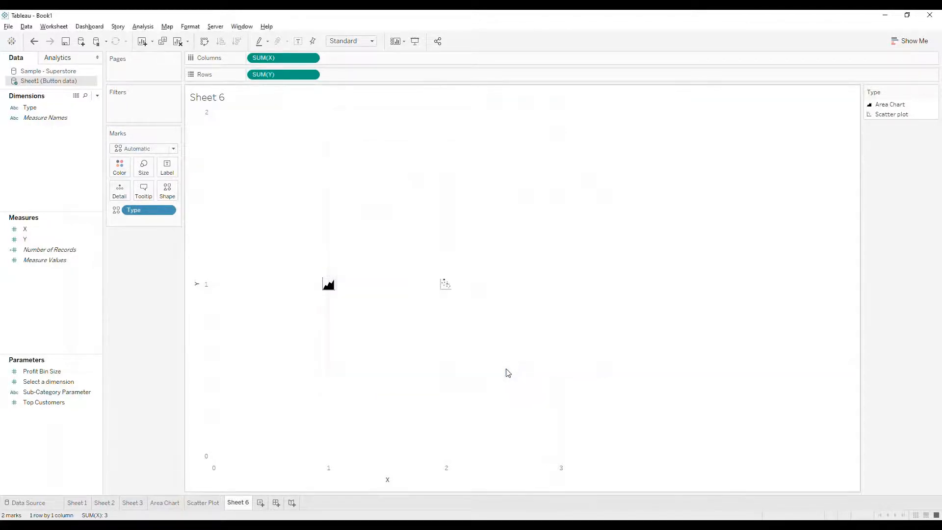
# Step: Hide the headers of both the Y axis and the X axis
pyautogui.rightClick(209, 269)
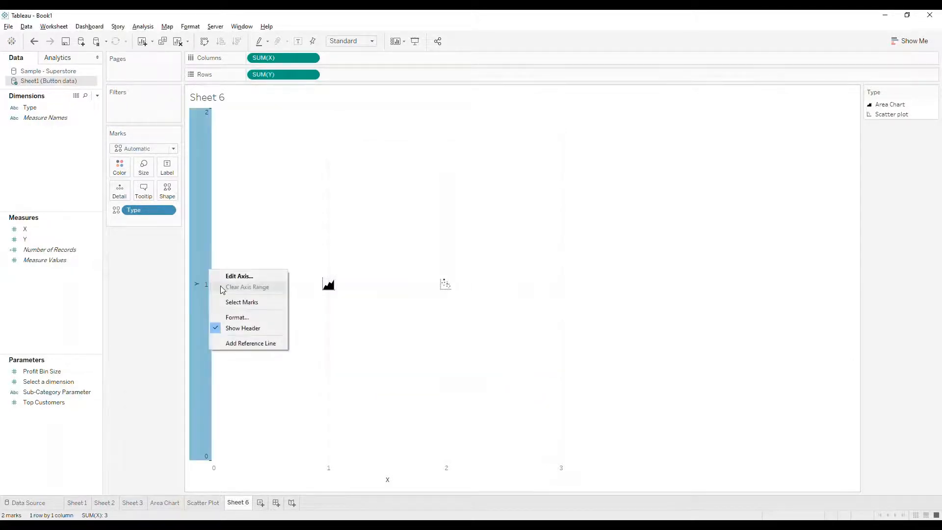
pyautogui.click(240, 333)
pyautogui.rightClick(260, 471)
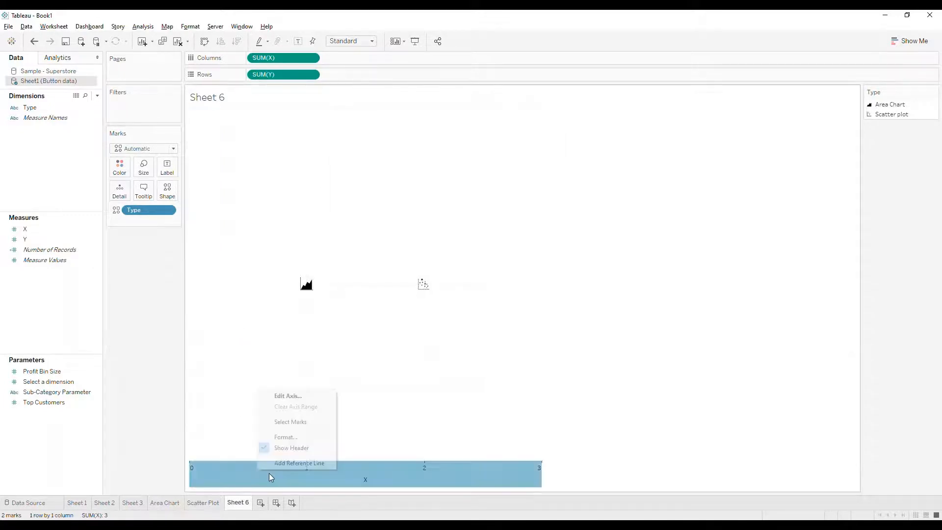
pyautogui.click(289, 449)
# Step: Enlarge the area and scatter icon marks to near the upper end of the size range
pyautogui.click(142, 167)
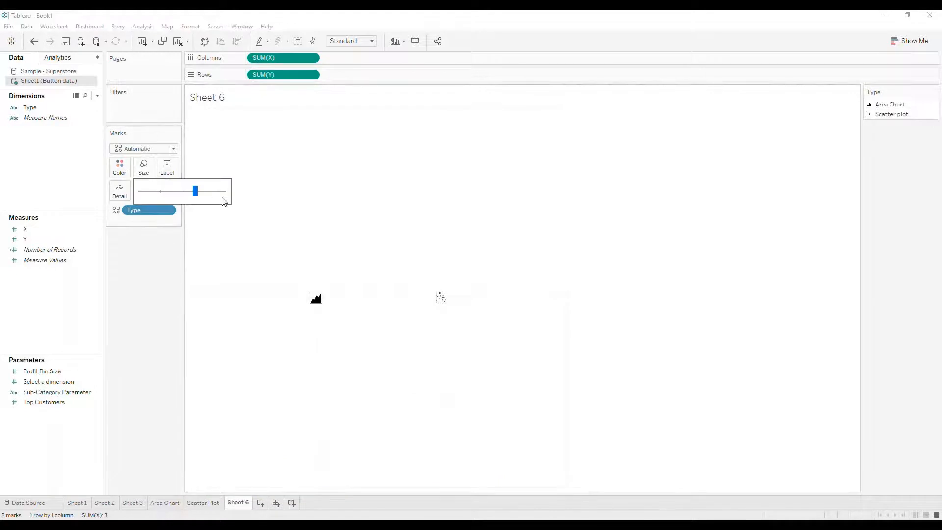
pyautogui.moveTo(212, 192)
pyautogui.mouseDown()
pyautogui.moveTo(230, 190)
pyautogui.moveTo(217, 191)
pyautogui.mouseUp()
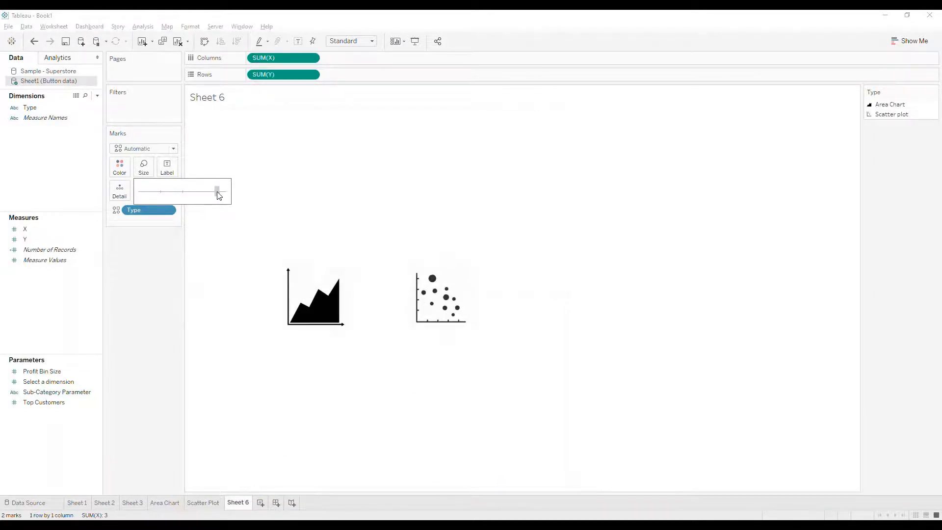
pyautogui.click(287, 306)
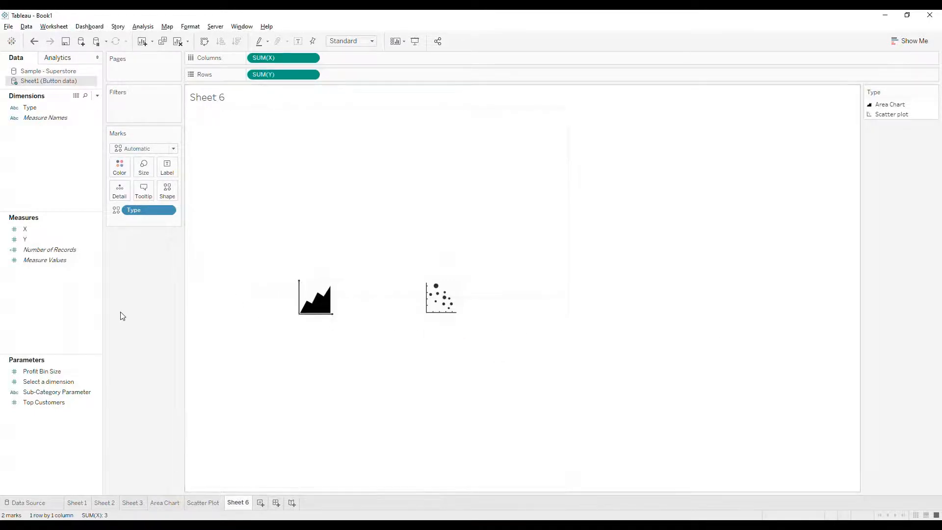
# Step: Create a string list parameter named Type Parameter from the Type dimension, and rename the worksheet as Buttons
pyautogui.rightClick(46, 110)
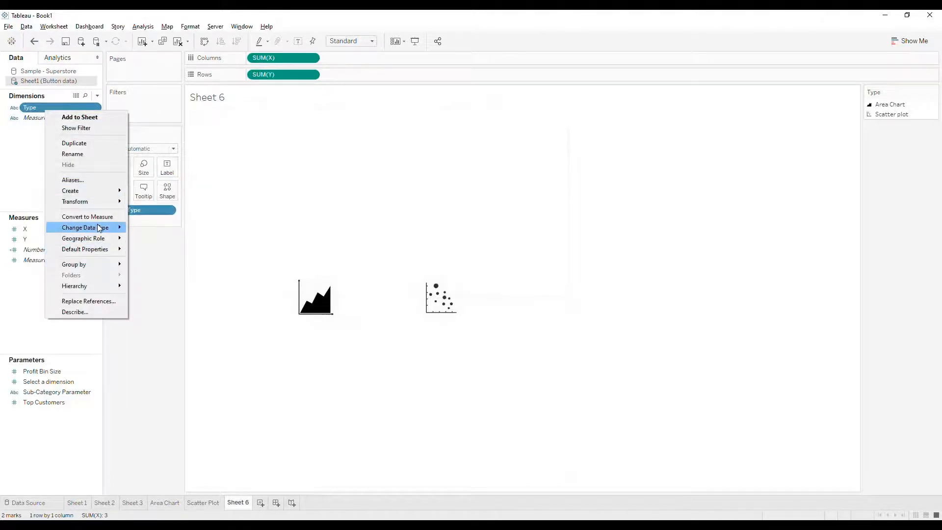
pyautogui.moveTo(118, 191)
pyautogui.click(147, 223)
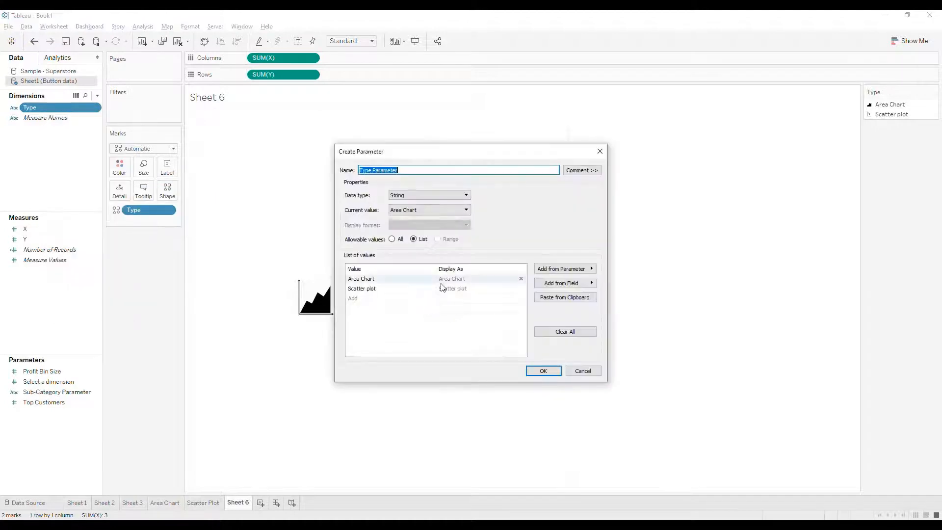
pyautogui.click(543, 371)
pyautogui.doubleClick(237, 502)
pyautogui.write('Buttons')
pyautogui.press('Return')
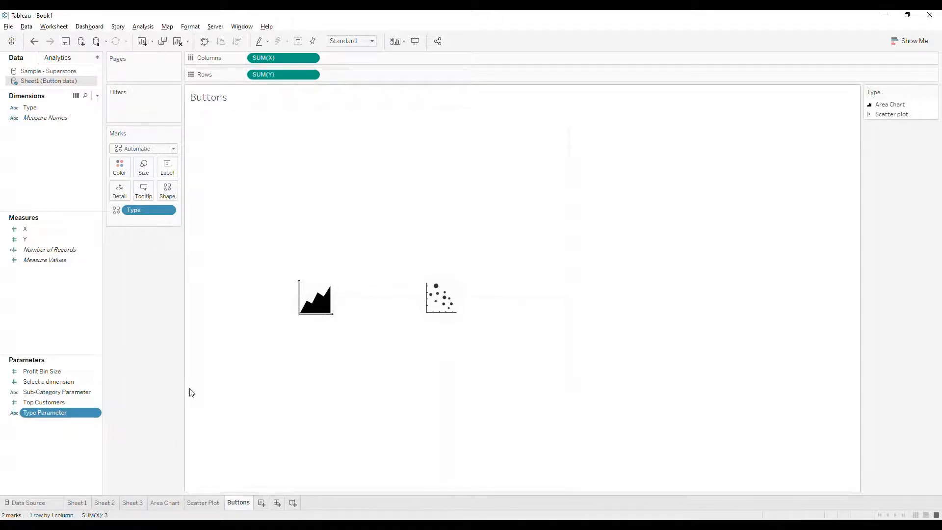
# Step: On the Area Chart worksheet, create a calculated field named Filter that returns [Type Parameter]
pyautogui.click(163, 502)
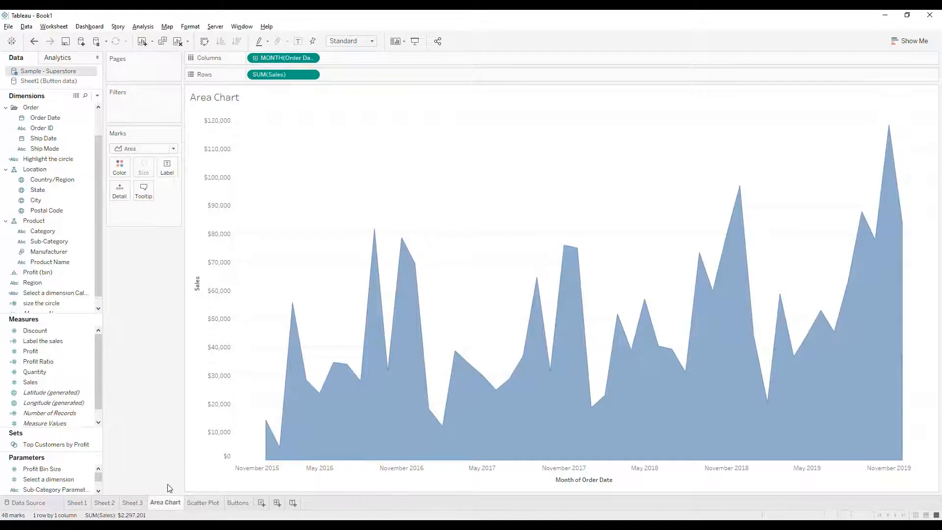
pyautogui.moveTo(67, 451); pyautogui.dragTo(67, 422)
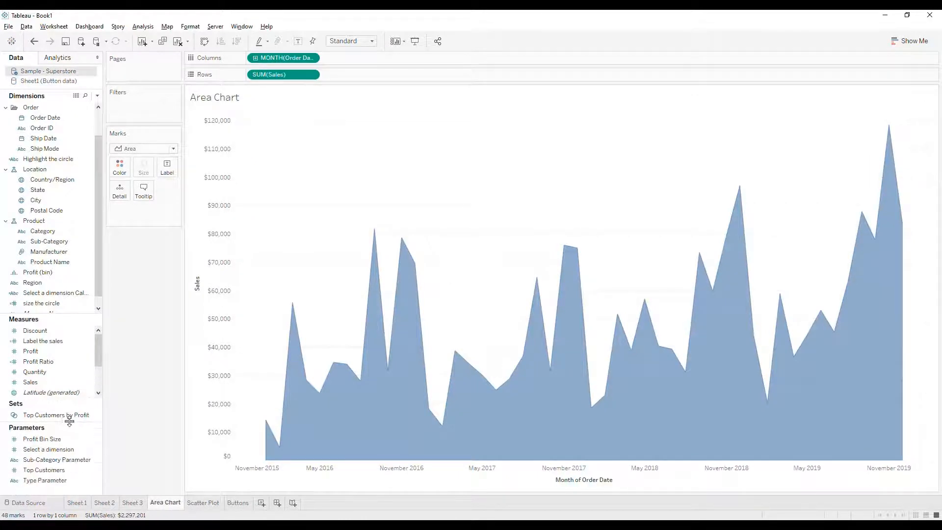
pyautogui.click(97, 96)
pyautogui.click(64, 106)
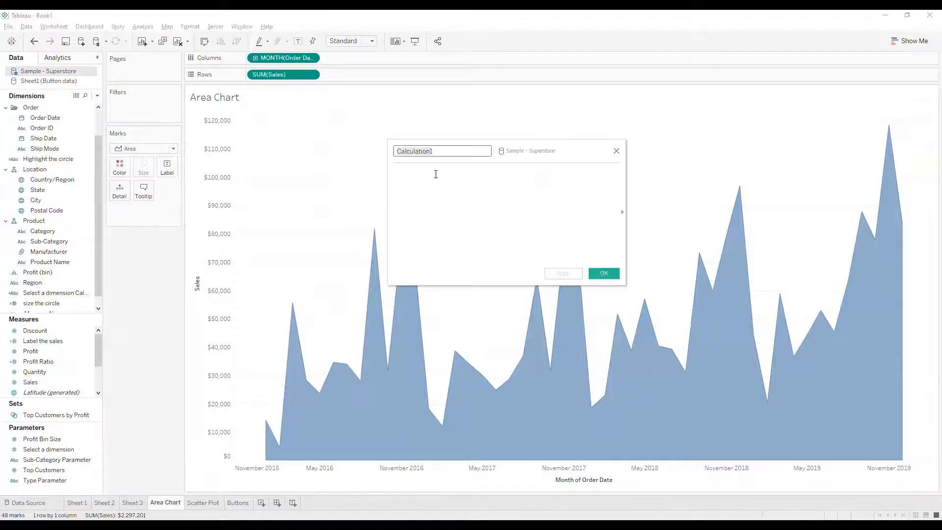
pyautogui.write('Filte')
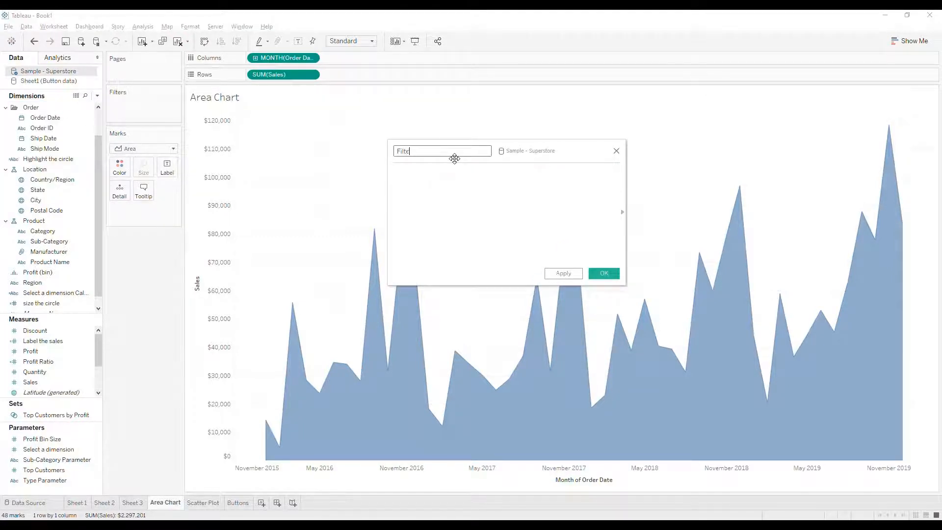
pyautogui.write('r')
pyautogui.moveTo(44, 479); pyautogui.dragTo(473, 201)
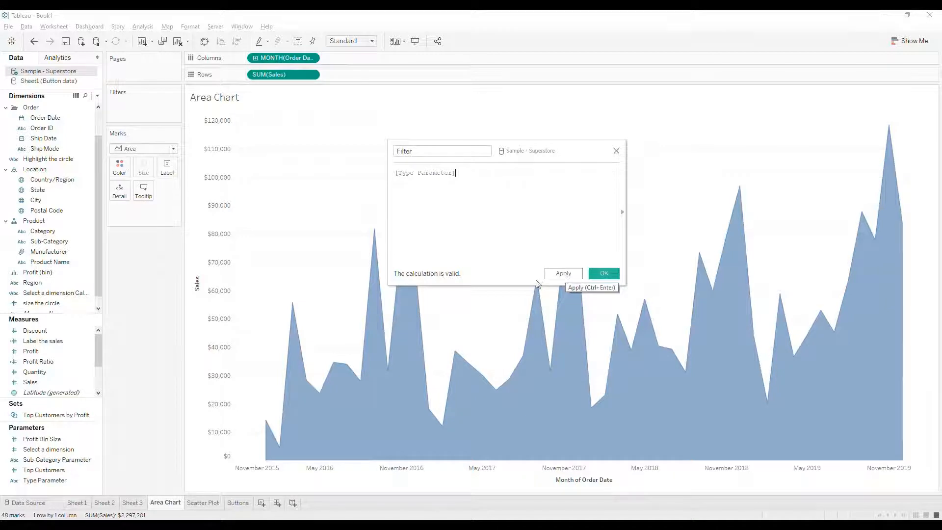
pyautogui.click(611, 274)
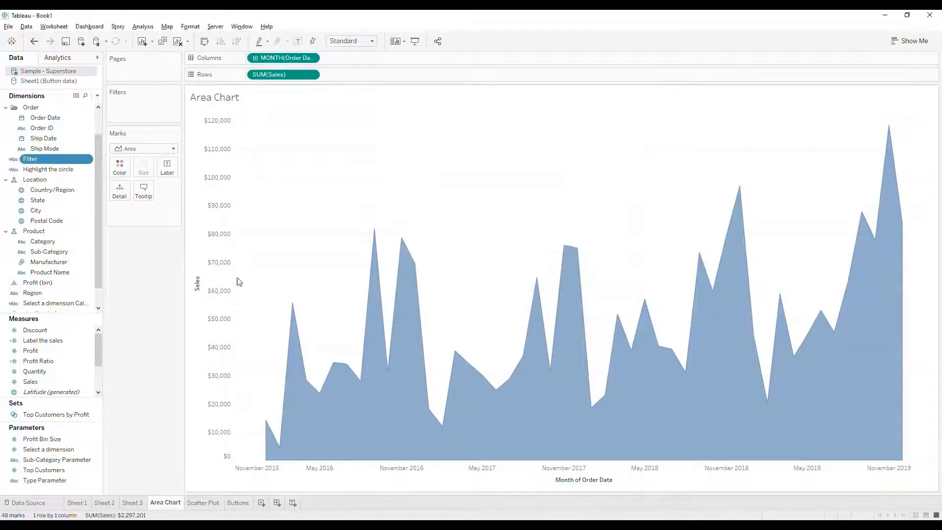
# Step: Filter the Area Chart worksheet by the Filter field, keeping the value Area Chart
pyautogui.moveTo(30, 158); pyautogui.dragTo(131, 100)
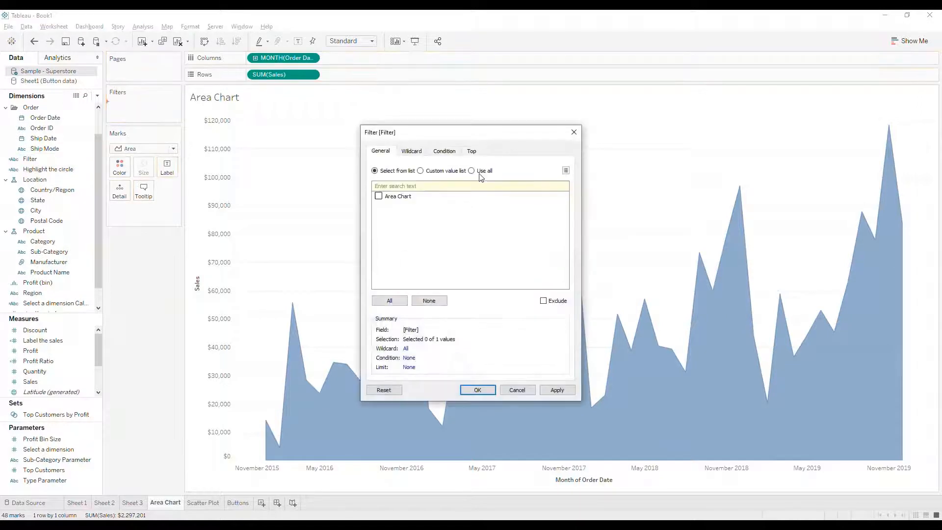
pyautogui.click(379, 197)
pyautogui.click(478, 390)
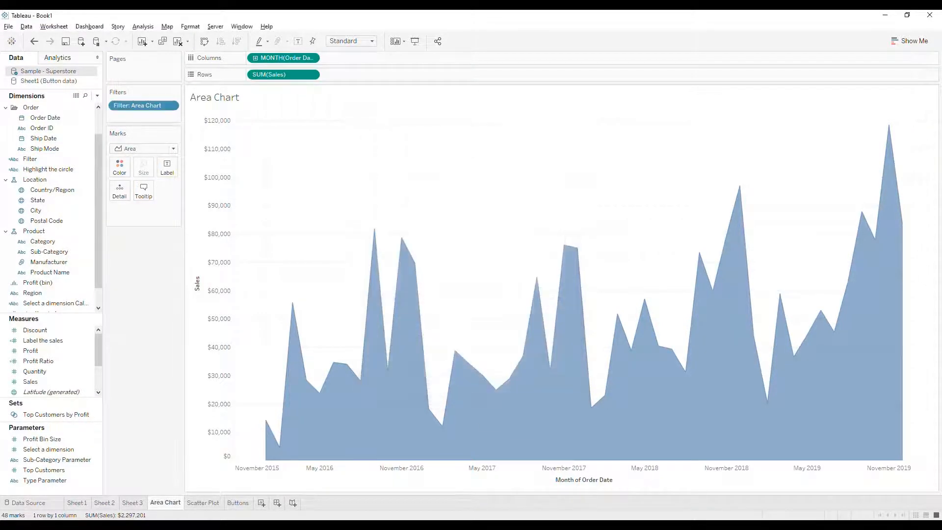
# Step: Add the Filter field as a filter on the Scatter Plot worksheet without selecting any value
pyautogui.click(203, 503)
pyautogui.click(41, 161)
pyautogui.moveTo(41, 160); pyautogui.dragTo(140, 101)
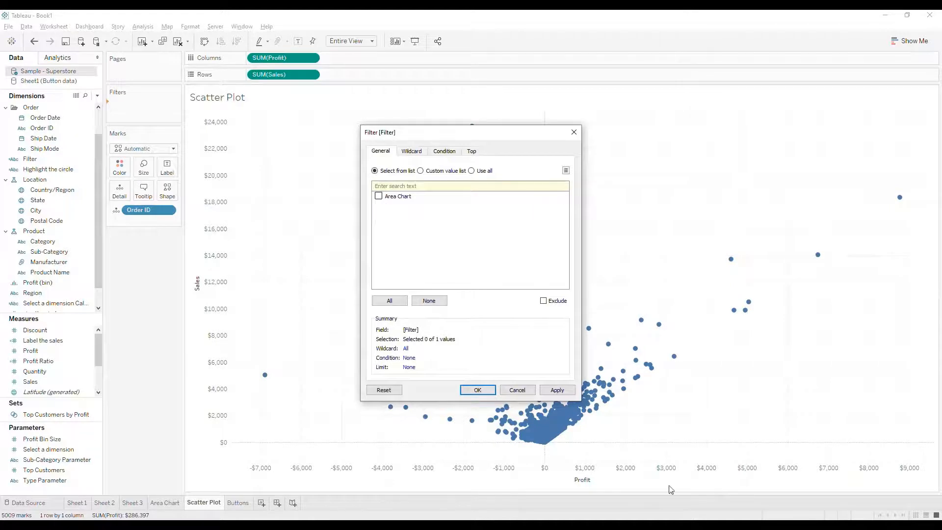
pyautogui.click(472, 389)
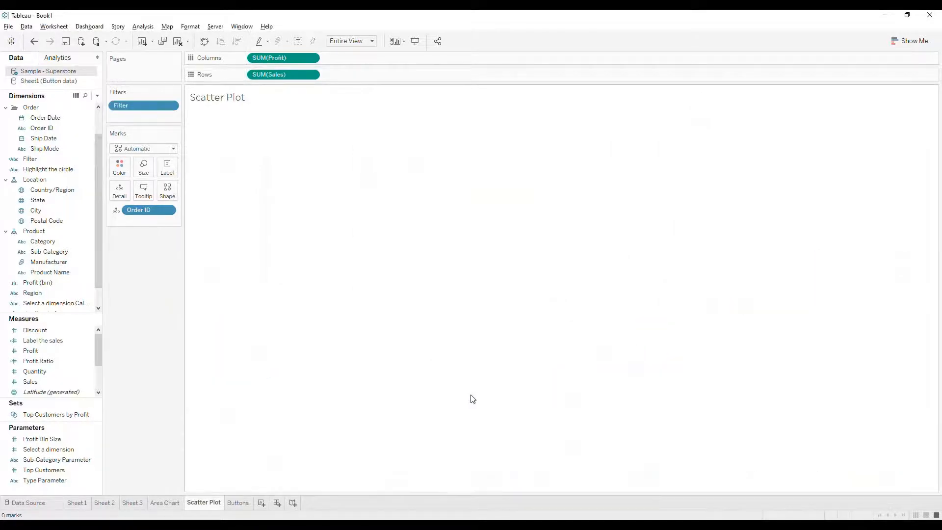
# Step: Create a new dashboard with a vertical container and place the Buttons sheet in it
pyautogui.click(278, 504)
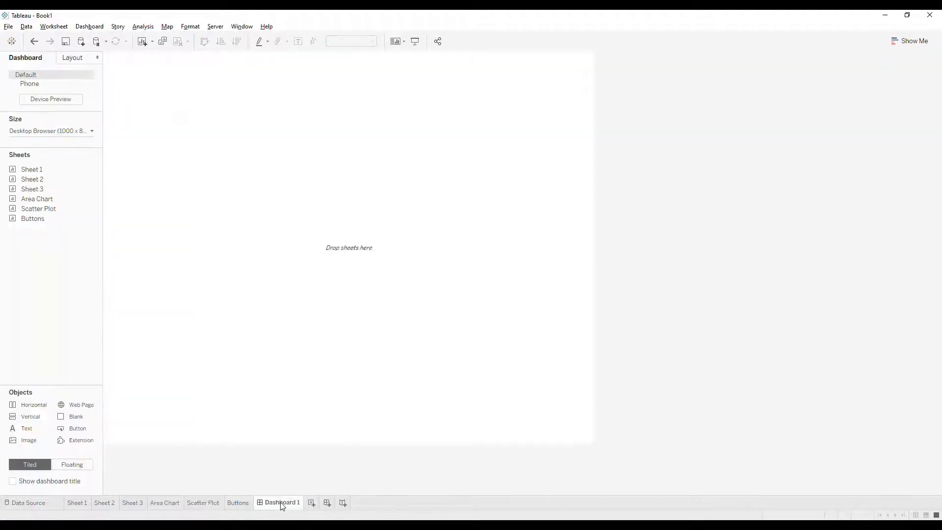
pyautogui.moveTo(29, 416); pyautogui.dragTo(280, 280)
pyautogui.moveTo(29, 417); pyautogui.dragTo(421, 124)
pyautogui.moveTo(431, 72); pyautogui.dragTo(431, 57)
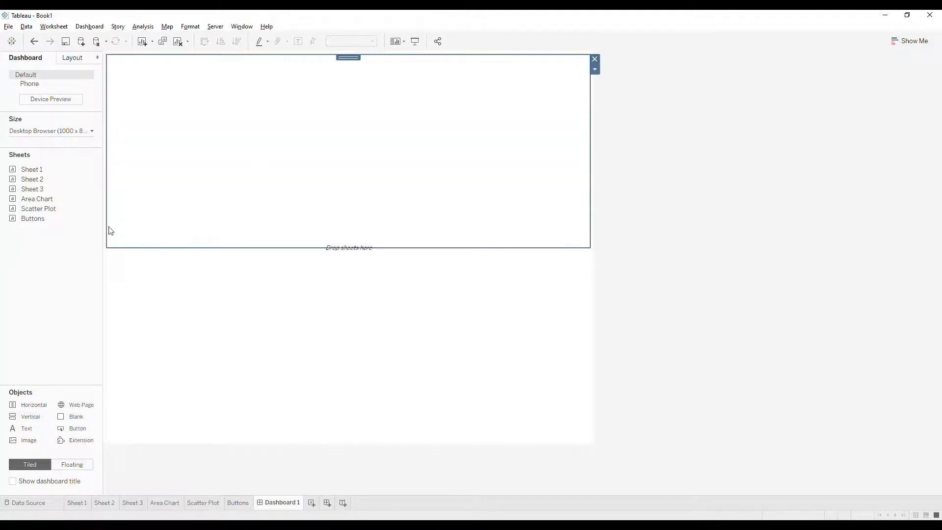
pyautogui.moveTo(76, 218); pyautogui.dragTo(410, 167)
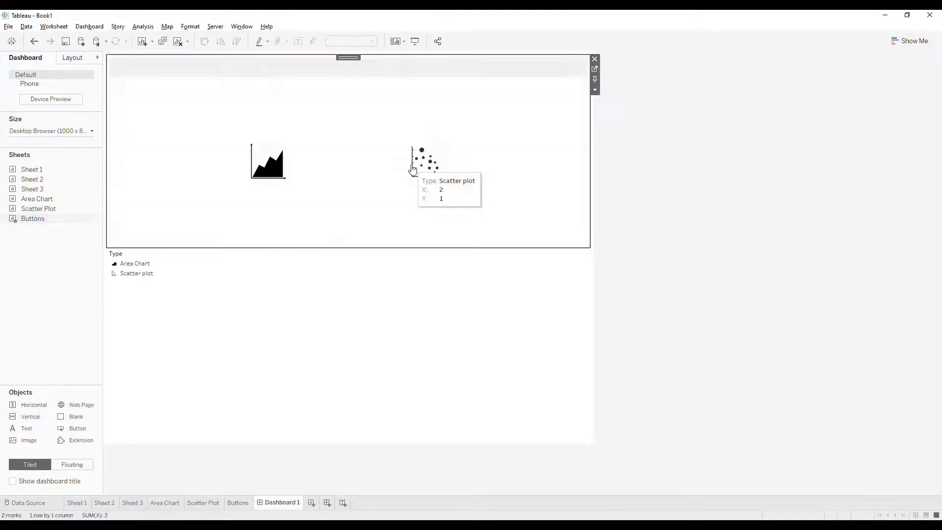
# Step: Hide the Buttons sheet's title and remove the Type shape legend from the dashboard
pyautogui.rightClick(141, 73)
pyautogui.click(172, 93)
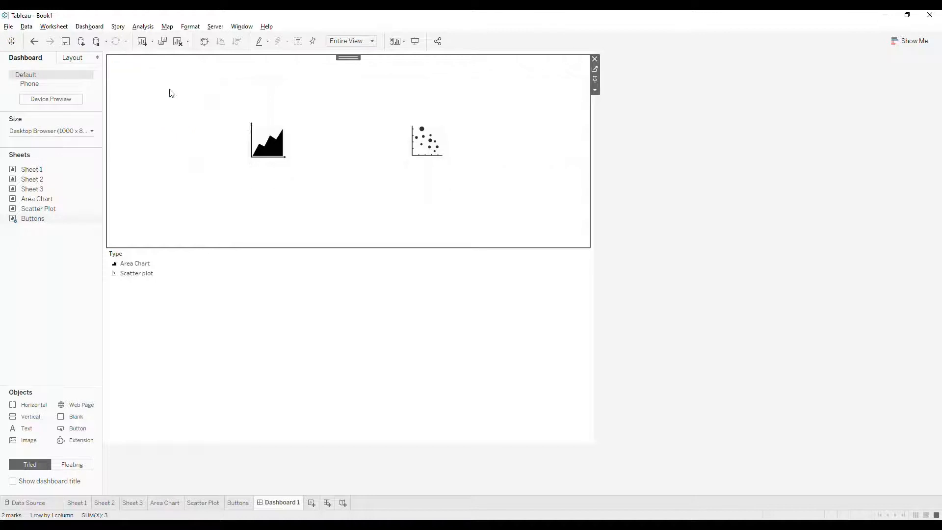
pyautogui.rightClick(141, 270)
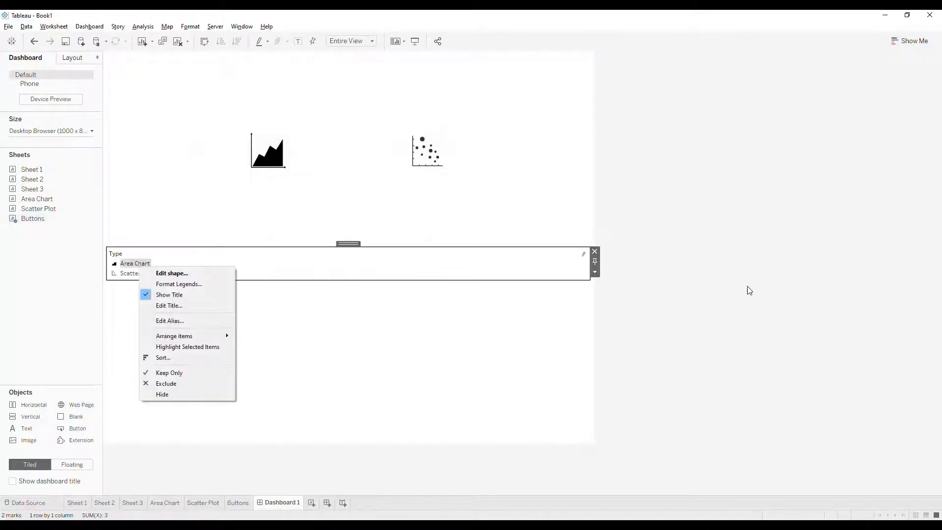
pyautogui.click(595, 251)
pyautogui.click(595, 252)
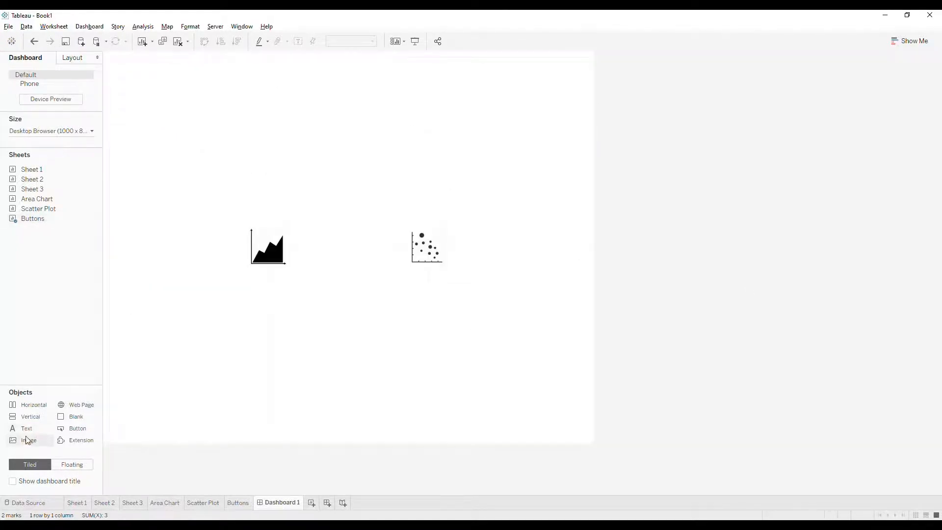
# Step: Stack the Scatter Plot sheet above the Area Chart in a new vertical container below the buttons, and reduce the button area's height
pyautogui.moveTo(31, 415); pyautogui.dragTo(404, 392)
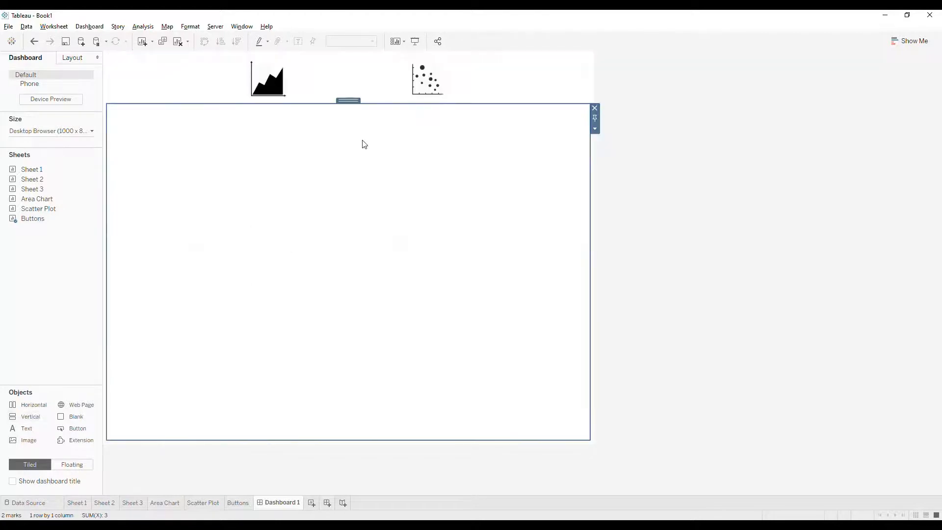
pyautogui.moveTo(38, 204); pyautogui.dragTo(384, 196)
pyautogui.moveTo(49, 211)
pyautogui.mouseDown()
pyautogui.moveTo(338, 407)
pyautogui.moveTo(358, 440)
pyautogui.mouseUp()
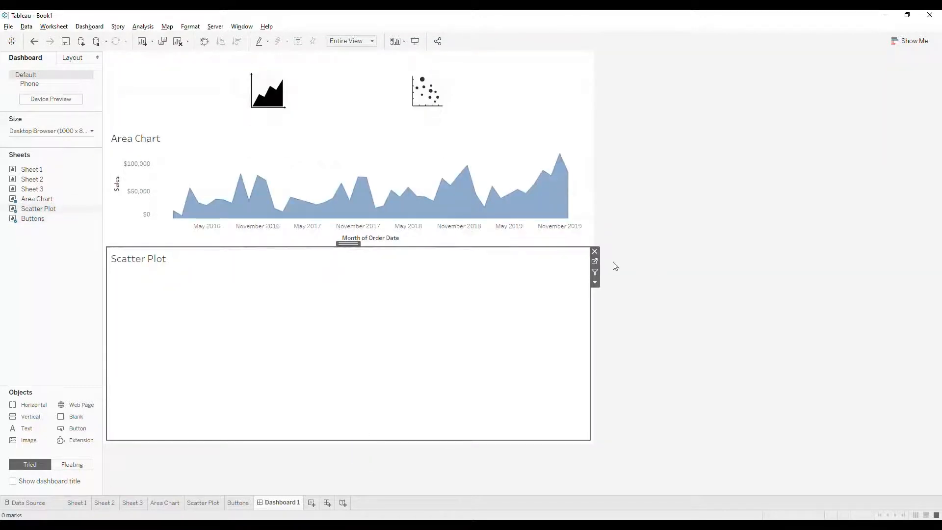
pyautogui.click(595, 252)
pyautogui.moveTo(48, 210)
pyautogui.mouseDown()
pyautogui.moveTo(295, 294)
pyautogui.moveTo(277, 311)
pyautogui.moveTo(300, 248)
pyautogui.mouseUp()
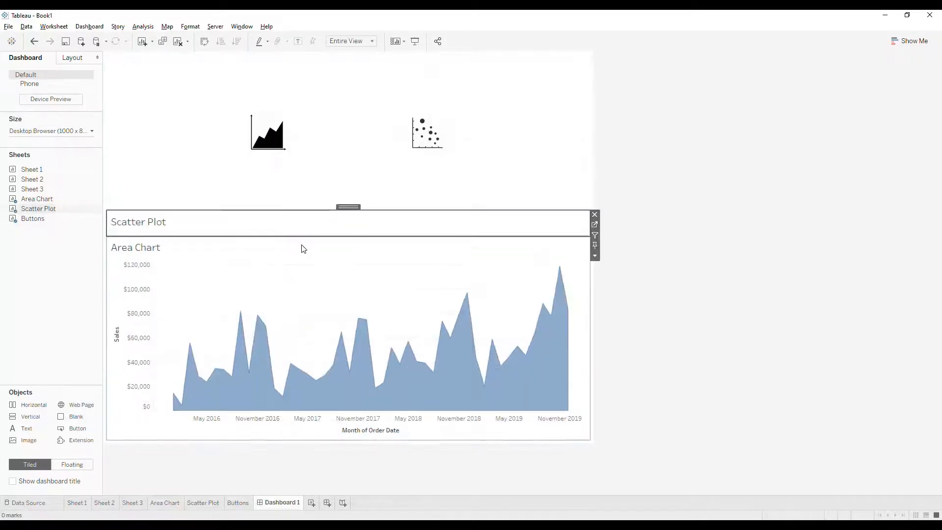
pyautogui.moveTo(308, 185); pyautogui.dragTo(311, 147)
pyautogui.click(291, 197)
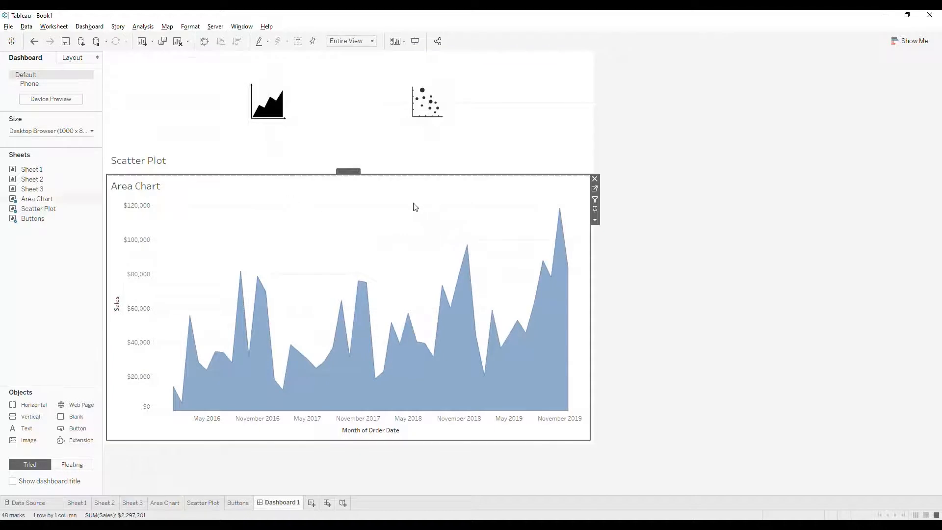
# Step: Add a change-parameter action to the dashboard that runs on select, with only the Buttons sheet as its source
pyautogui.click(89, 26)
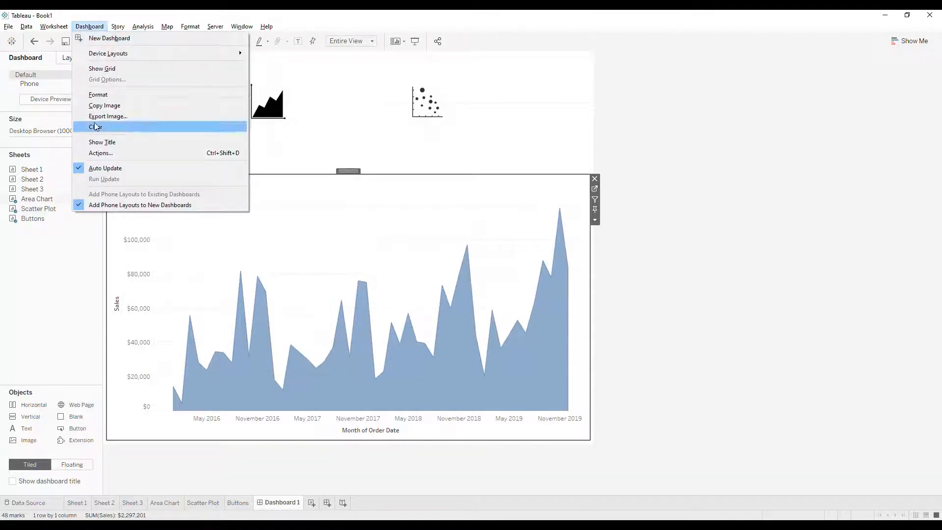
pyautogui.click(96, 152)
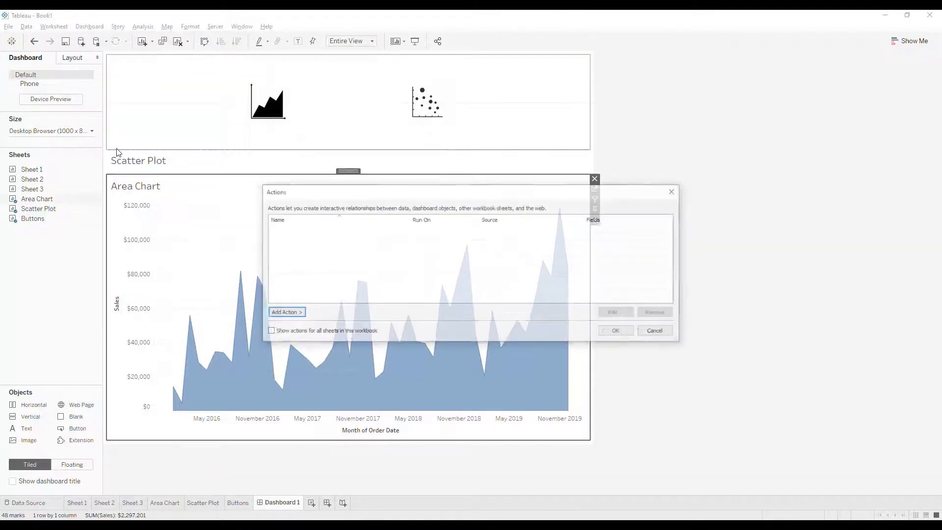
pyautogui.click(295, 313)
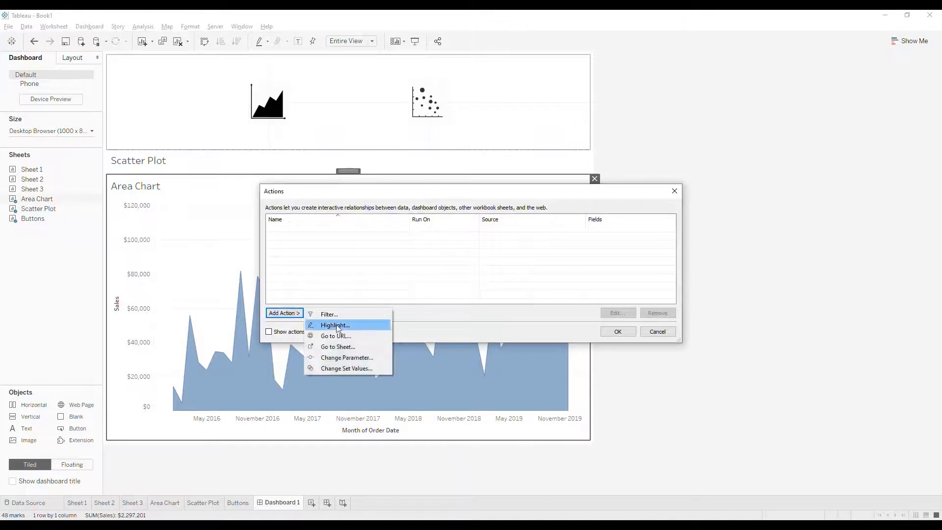
pyautogui.click(352, 359)
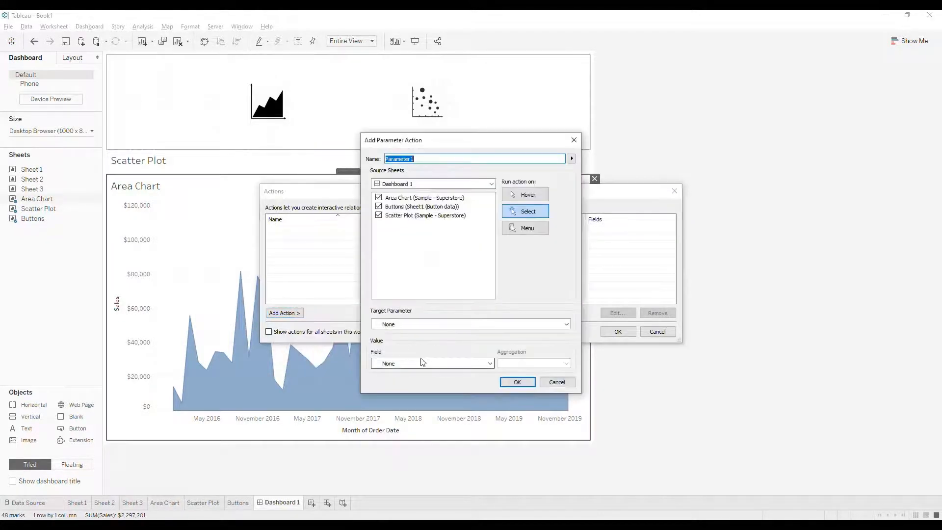
pyautogui.click(378, 198)
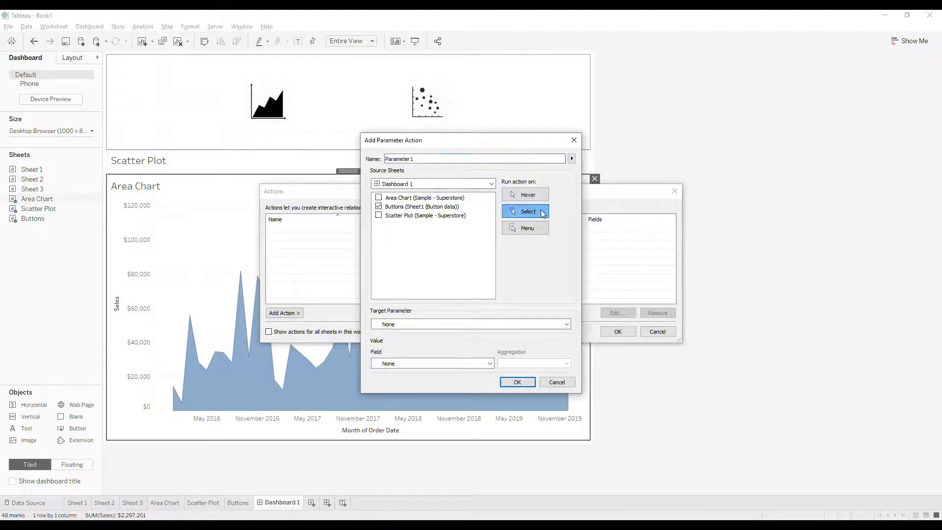
# Step: Set the action's target to Type Parameter and its value to the Type field from the button data
pyautogui.click(389, 325)
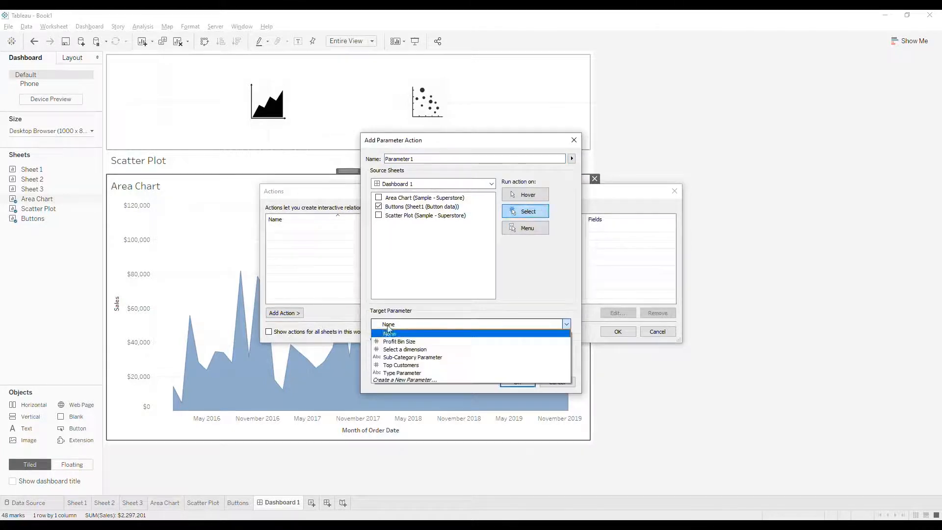
pyautogui.click(402, 373)
pyautogui.click(403, 363)
pyautogui.click(404, 382)
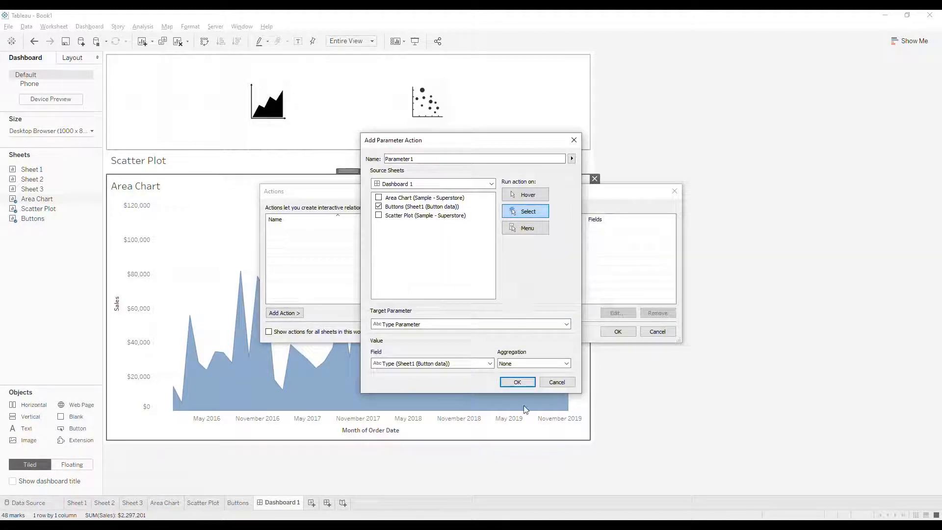
# Step: Name the parameter action "Swapping charts" and save it to the dashboard
pyautogui.click(517, 382)
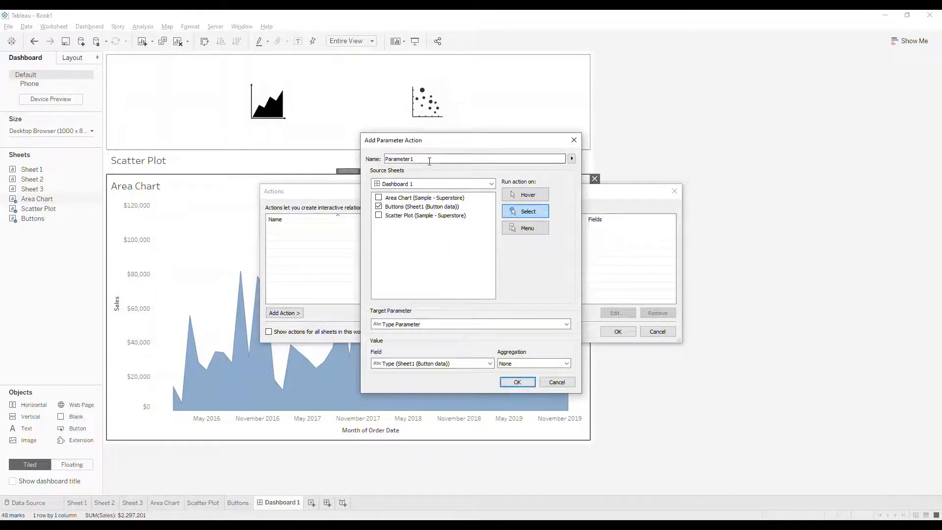
pyautogui.write('Sw')
pyautogui.click(518, 382)
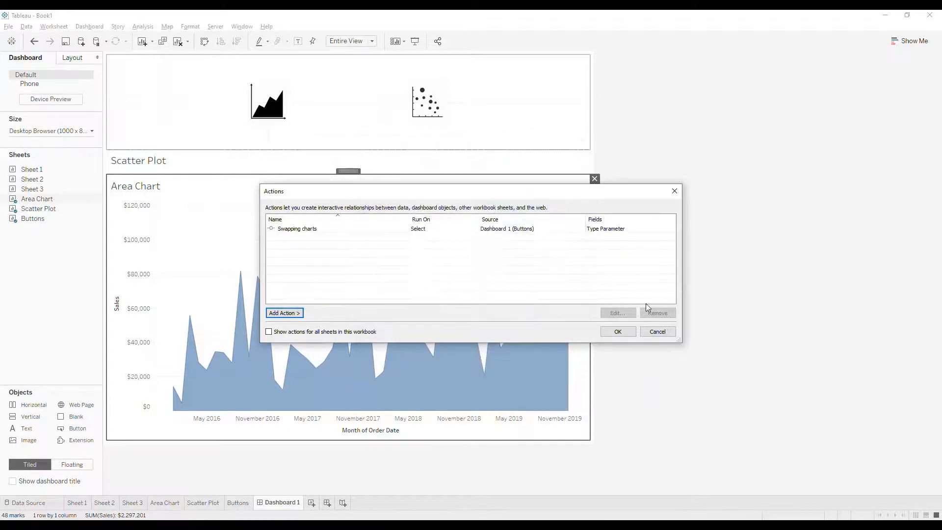
pyautogui.click(617, 332)
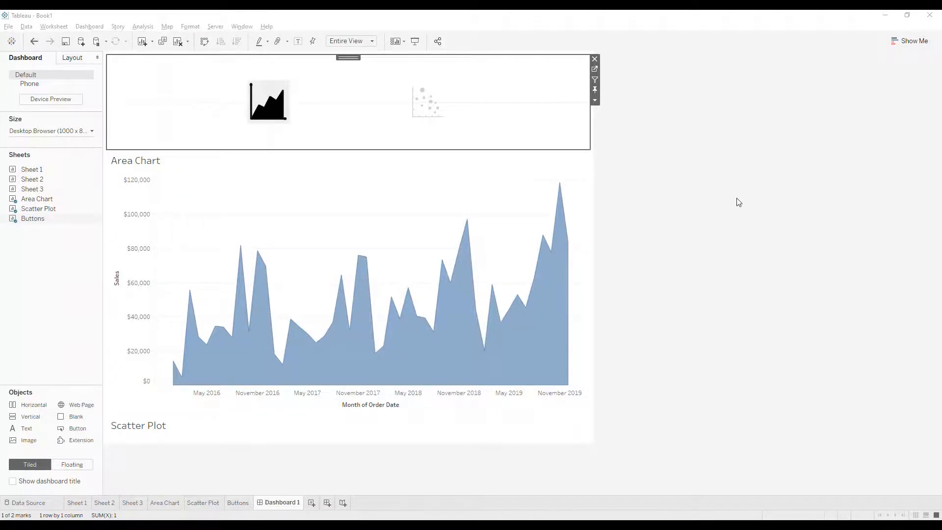
# Step: Test the parameter action by selecting the area chart and scatter plot icons alternately on the dashboard
pyautogui.click(277, 113)
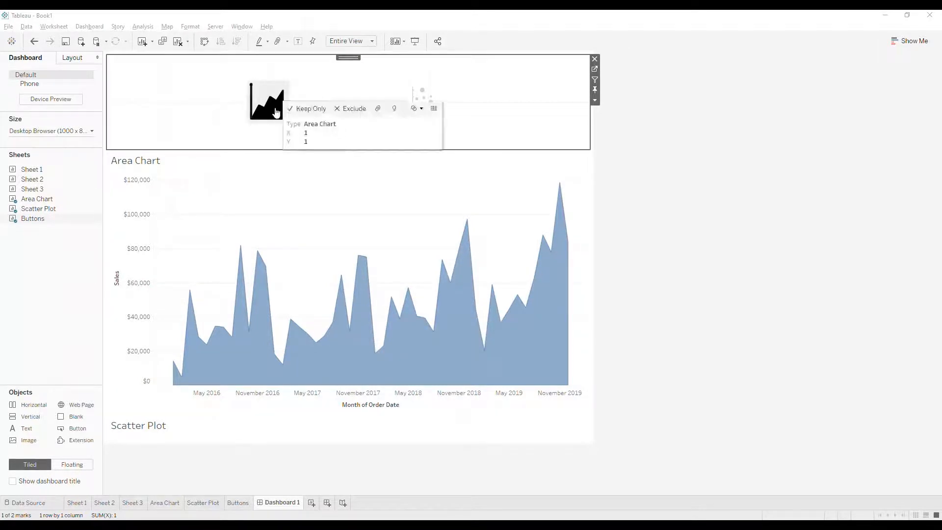
pyautogui.click(276, 113)
pyautogui.click(277, 113)
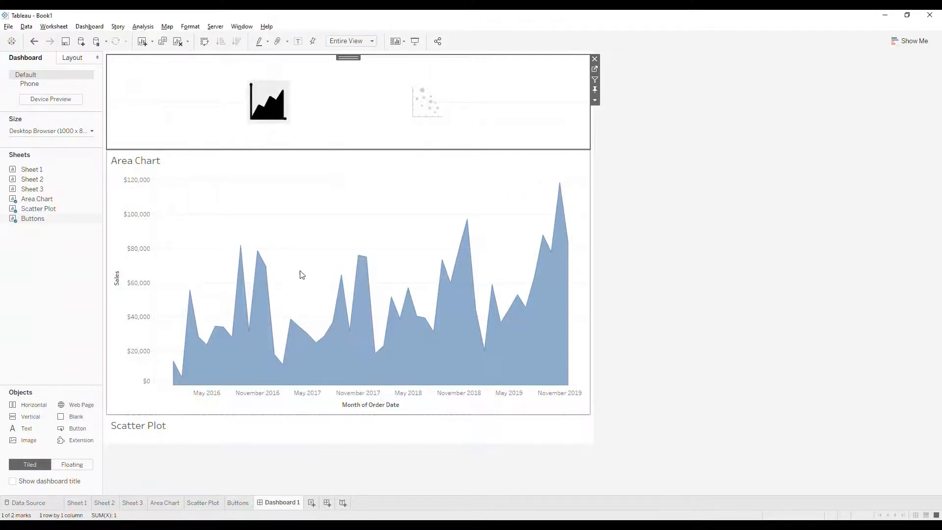
pyautogui.click(421, 109)
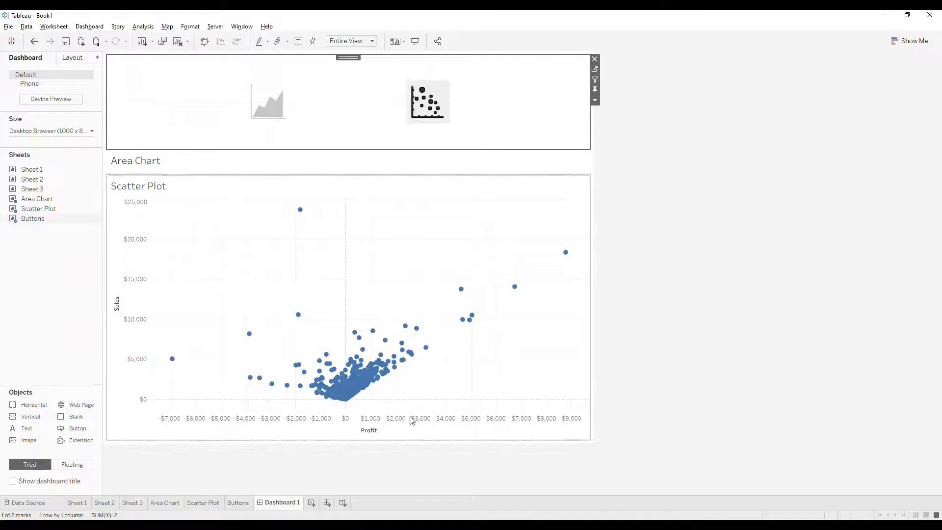
pyautogui.click(270, 107)
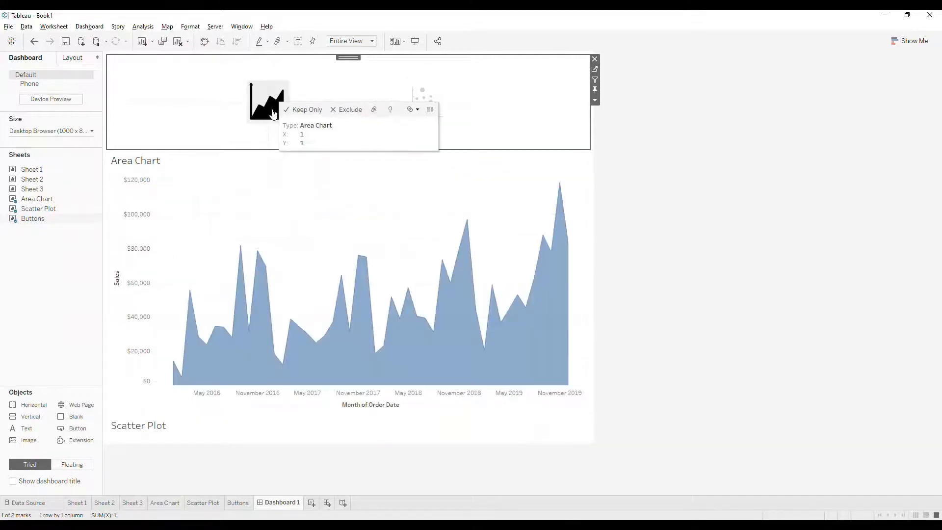
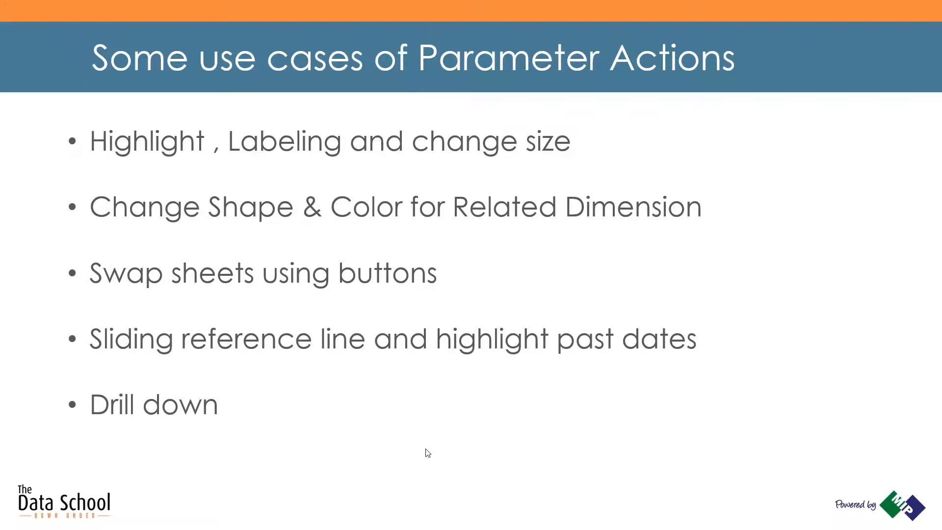
# Step: Switch to Tableau and plot Sales by continuous month of Order Date on the empty Sheet 7 as an area chart
pyautogui.click(714, 519)
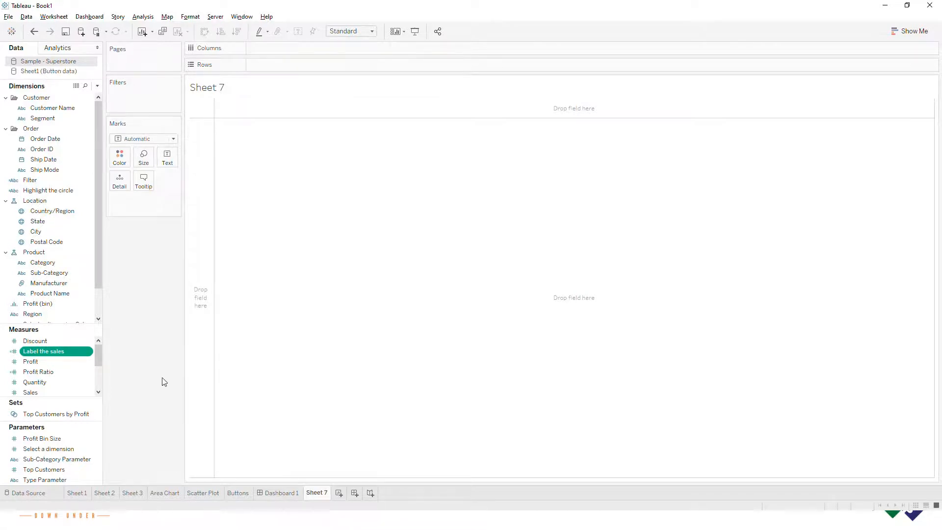
pyautogui.moveTo(49, 139); pyautogui.dragTo(277, 52)
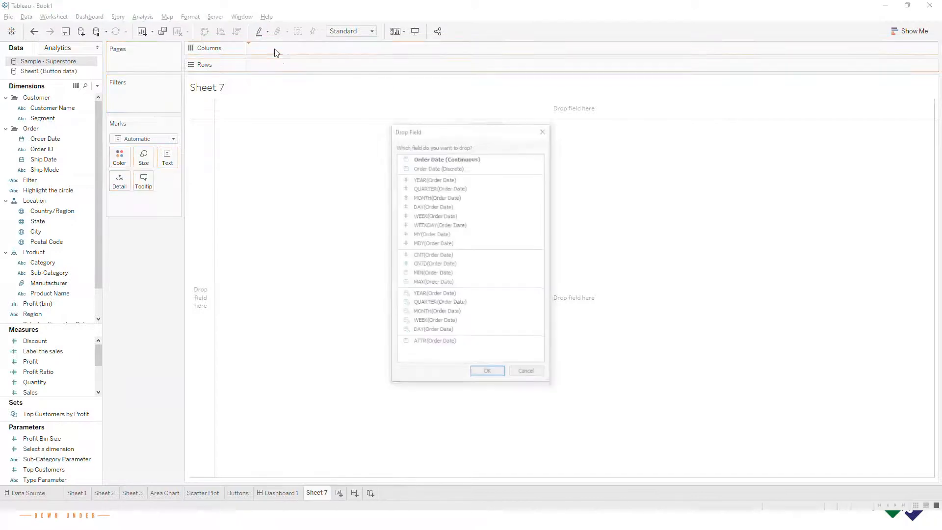
pyautogui.click(441, 313)
pyautogui.click(488, 369)
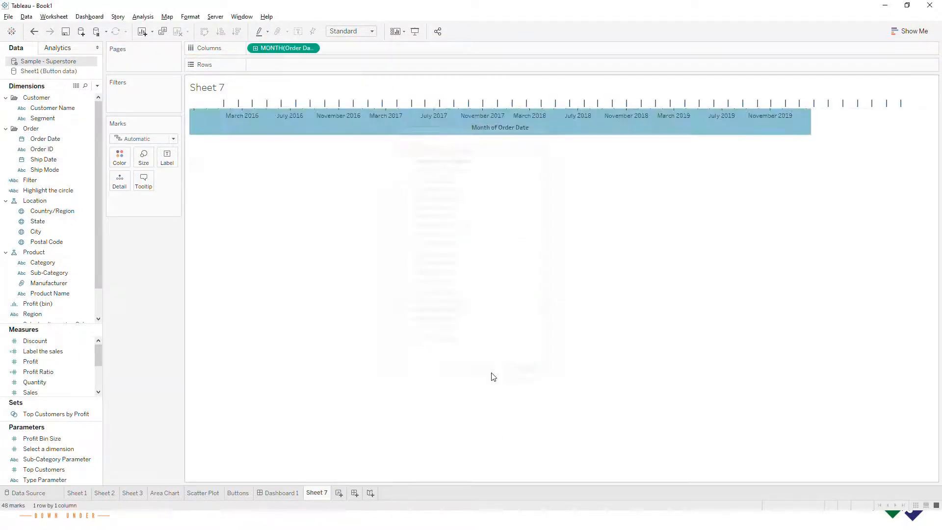
pyautogui.moveTo(40, 391); pyautogui.dragTo(271, 61)
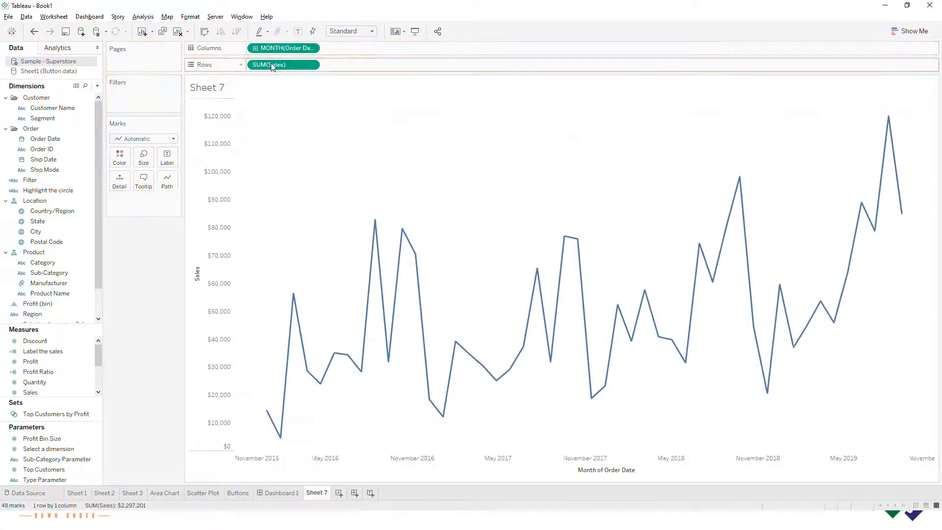
pyautogui.click(142, 138)
pyautogui.click(133, 183)
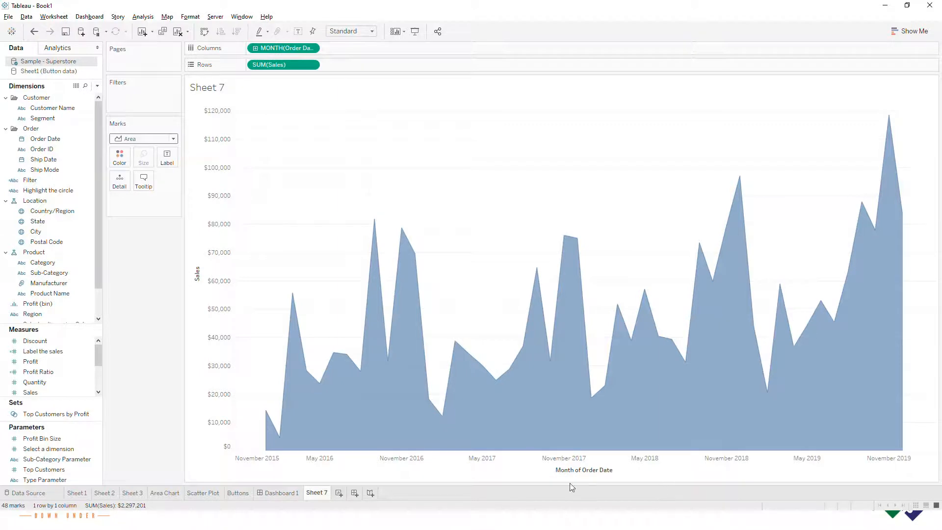
# Step: Create a date parameter from the Order Date field, keeping its default name and list of values
pyautogui.rightClick(76, 140)
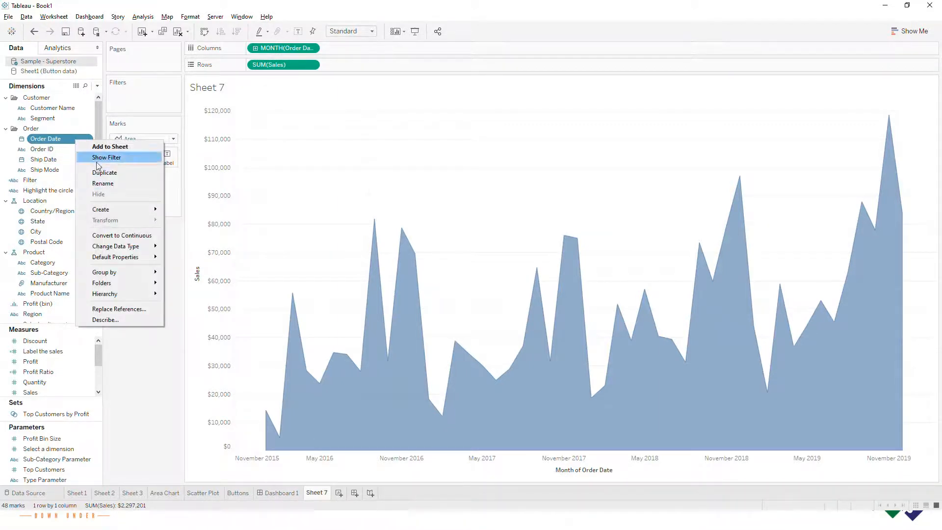
pyautogui.moveTo(130, 260)
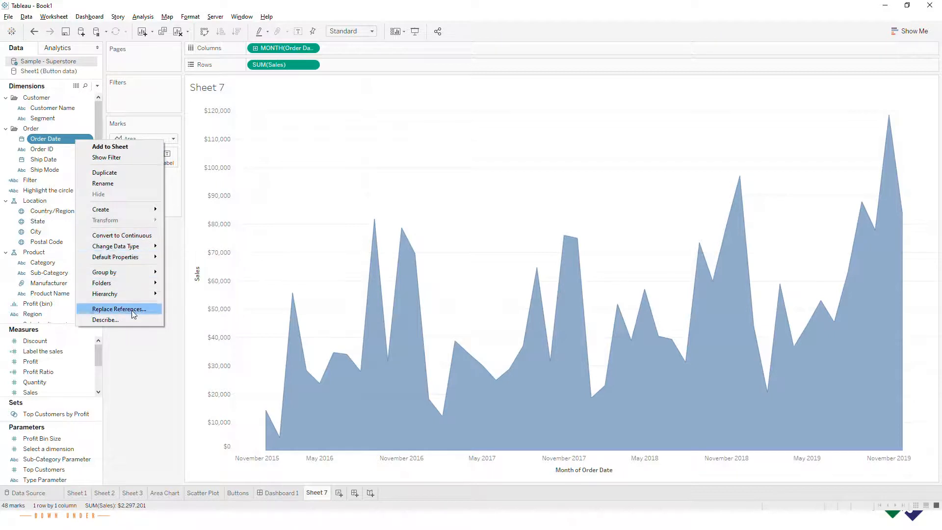
pyautogui.moveTo(140, 212)
pyautogui.click(196, 243)
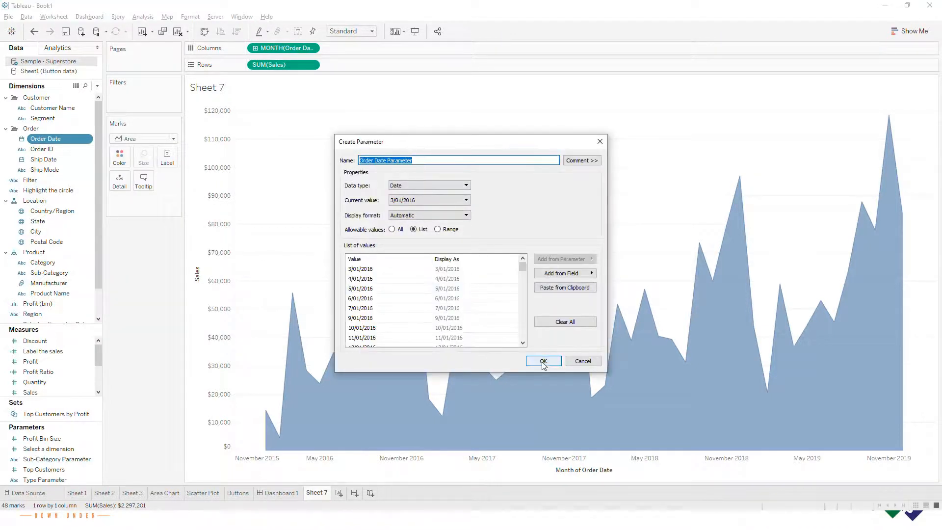
pyautogui.click(544, 362)
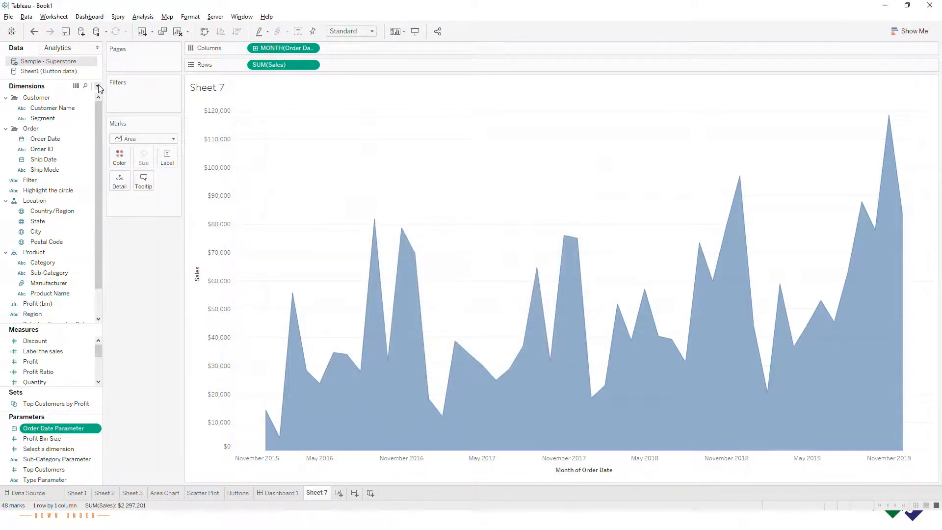
# Step: Start a new calculated field in the Sample - Superstore data and name it "Highlight ref line"
pyautogui.click(99, 87)
pyautogui.click(65, 96)
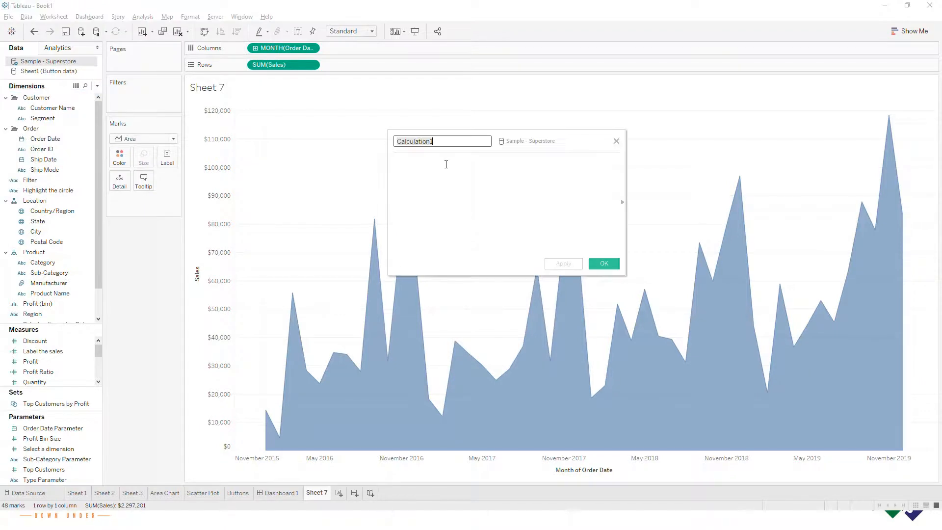
pyautogui.write('Hi')
pyautogui.press('BackSpace')
pyautogui.press('BackSpace')
pyautogui.press('BackSpace')
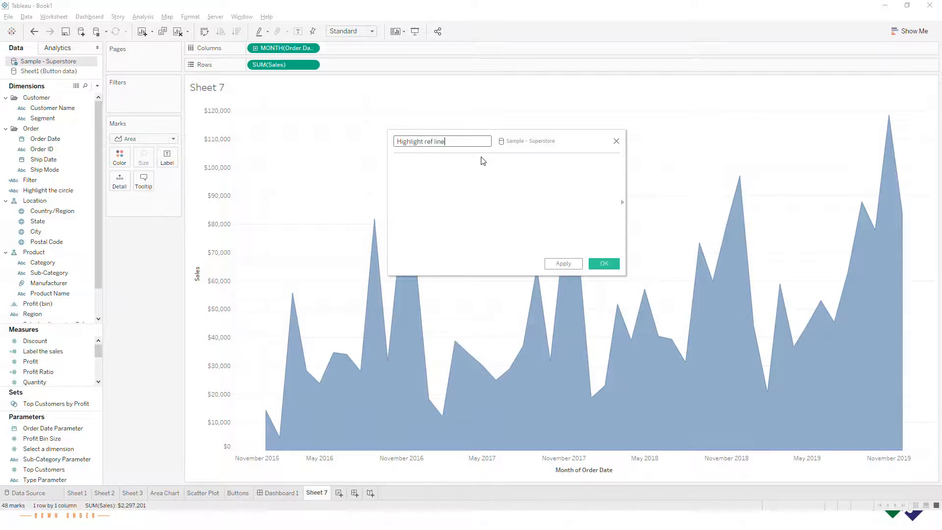
# Step: Begin the formula with if DATETRUNC('month', [Order Date]), copying the date expression from the month field in Columns
pyautogui.click(450, 193)
pyautogui.write('if')
pyautogui.doubleClick(283, 48)
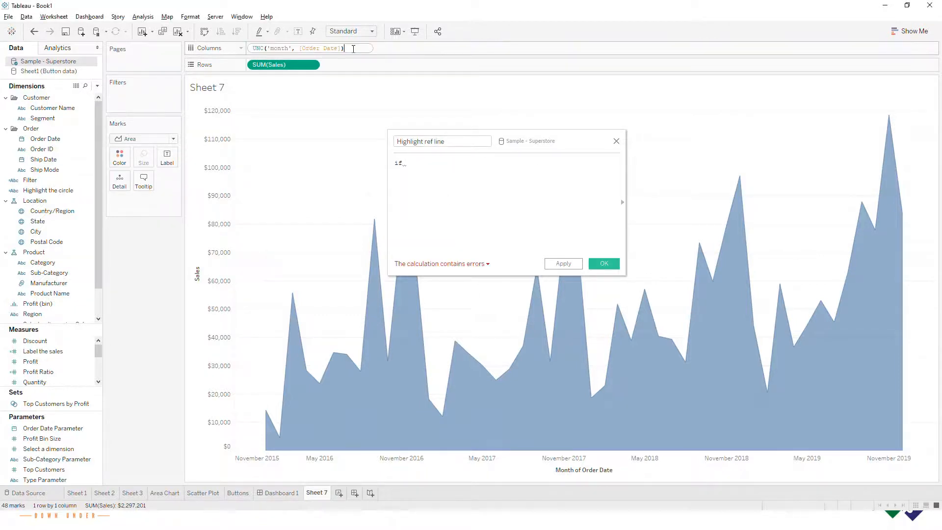
pyautogui.moveTo(363, 48); pyautogui.dragTo(252, 47)
pyautogui.hotkey('ctrl', 'c')
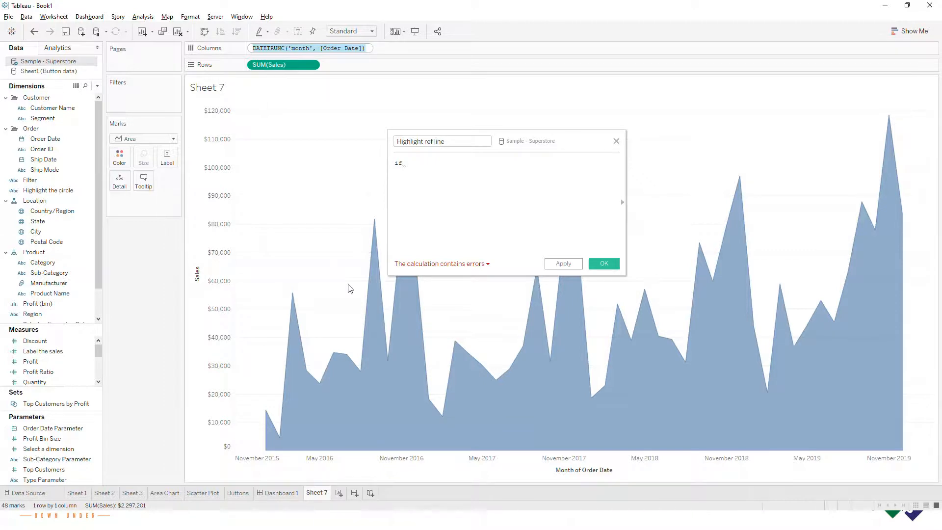
pyautogui.click(470, 160)
pyautogui.hotkey('ctrl', 'v')
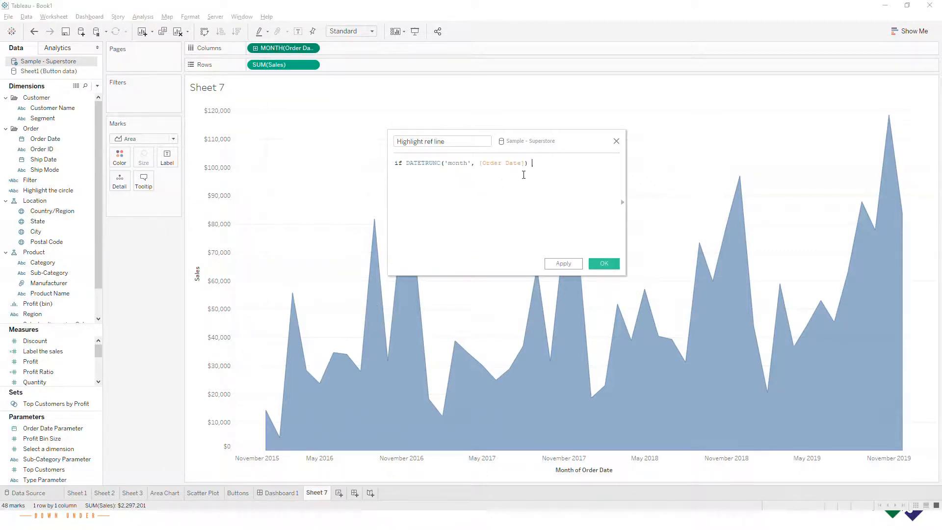
# Step: Complete the condition with <=DATETRUNC('month', [Order Date Parameter]), reusing the copied expression with the parameter in place of the field
pyautogui.write('<=')
pyautogui.hotkey('ctrl', 'v')
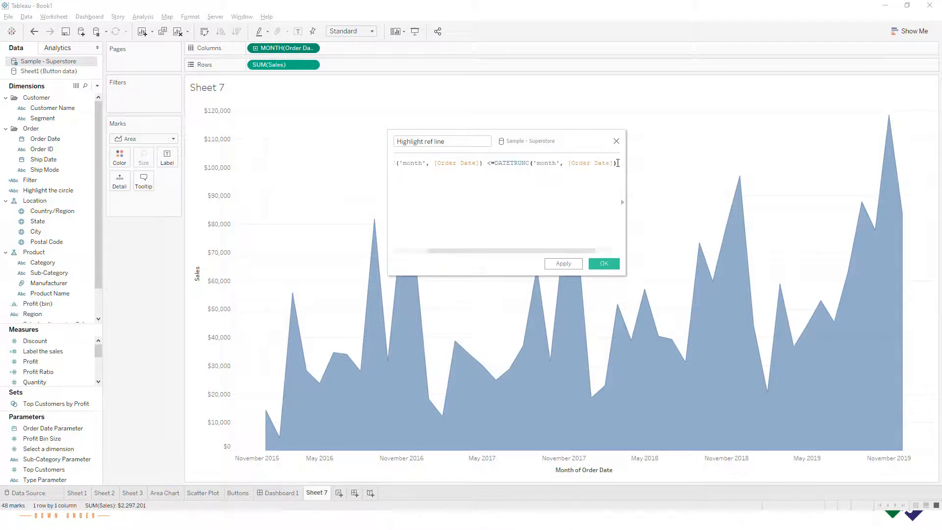
pyautogui.press('Left')
pyautogui.press('Left')
pyautogui.press('BackSpace')
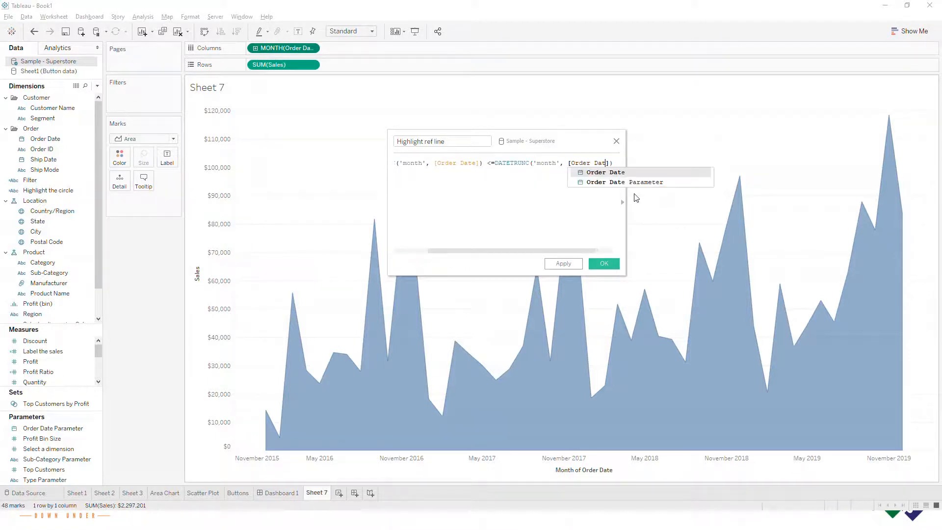
pyautogui.click(614, 182)
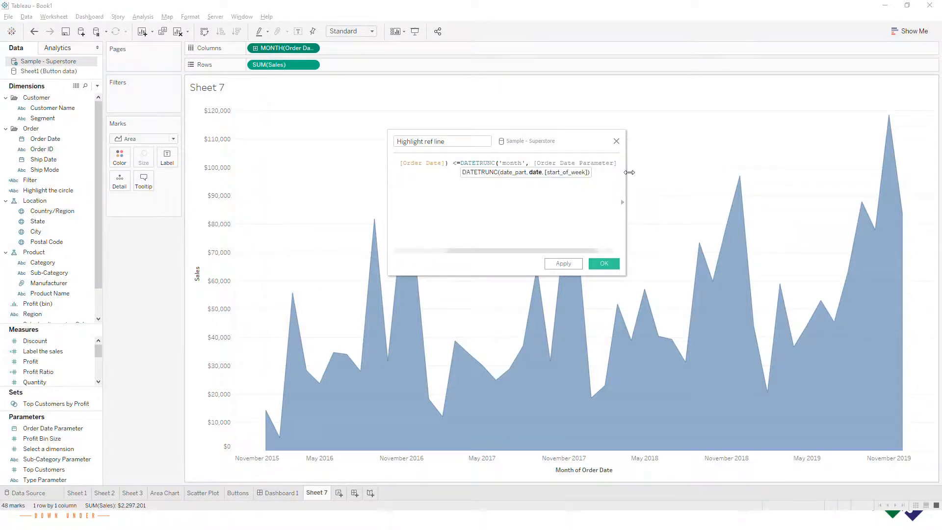
pyautogui.write(')')
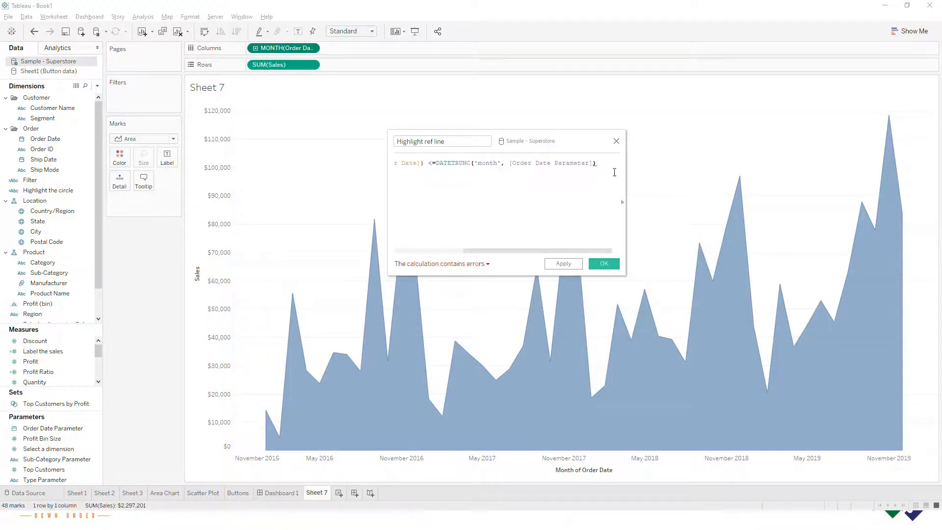
# Step: Finish the Highlight ref line formula with then 'red' ELSE 'grey' END, save it, and color the area marks by that field
pyautogui.press('Return')
pyautogui.write("then 'red")
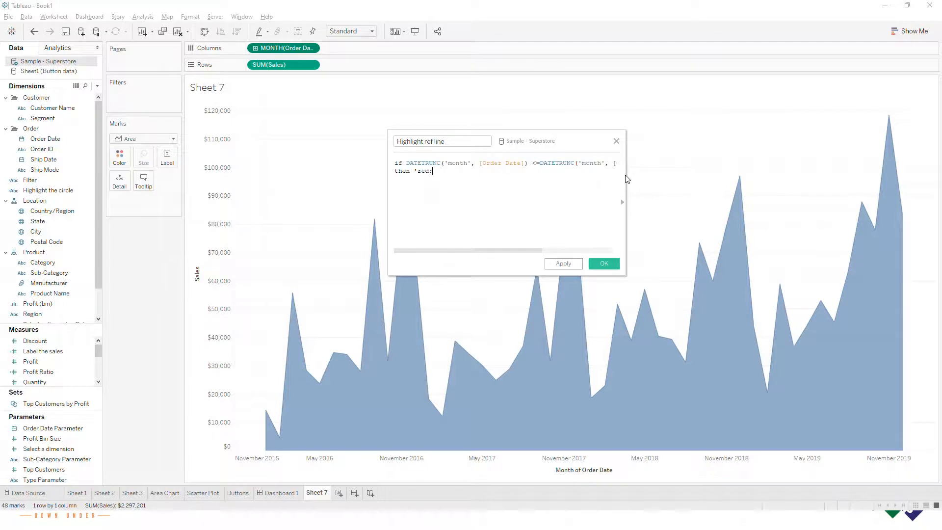
pyautogui.write('ELSE')
pyautogui.write('e')
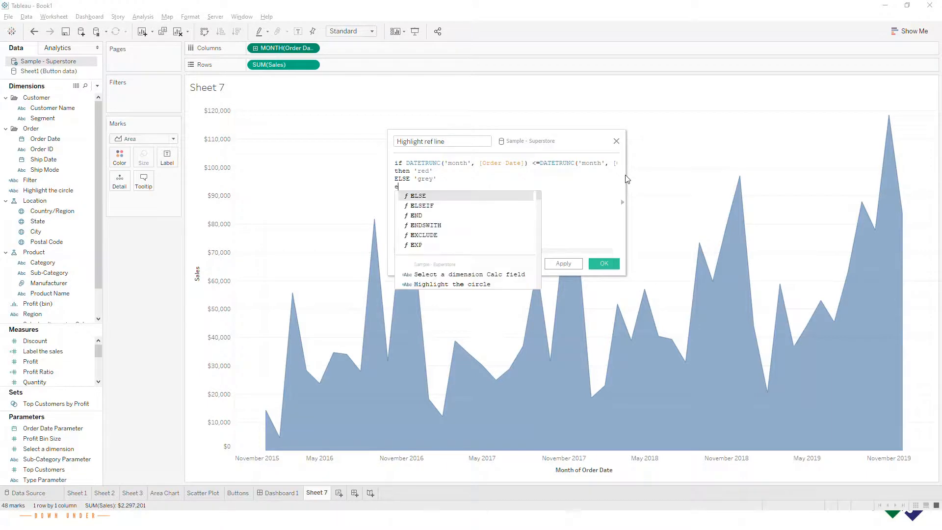
pyautogui.write('nd')
pyautogui.press('Return')
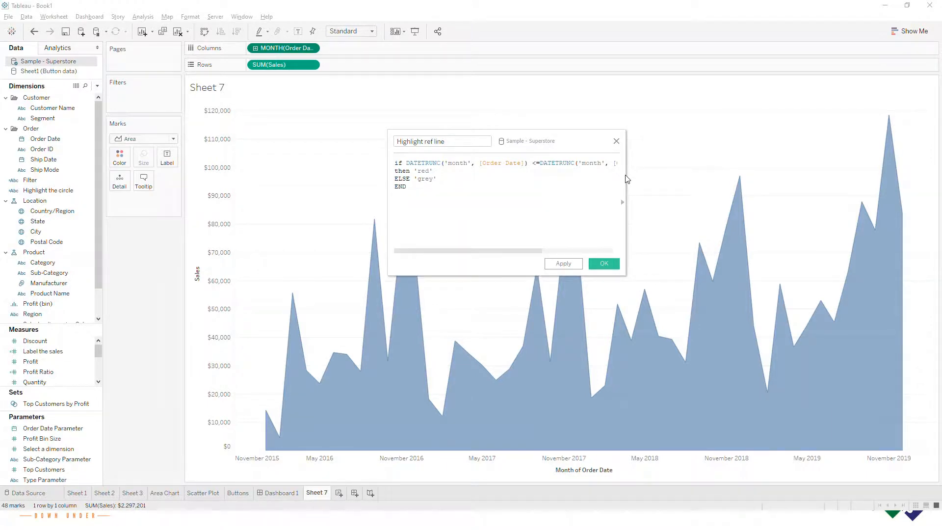
pyautogui.click(604, 265)
pyautogui.moveTo(57, 191); pyautogui.dragTo(130, 157)
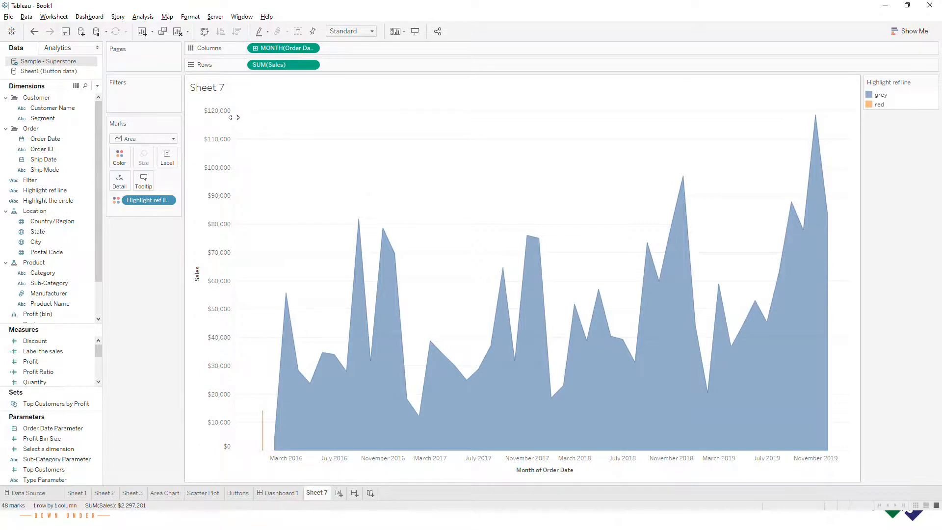
# Step: Add the ad hoc calculation avg(120000) to Rows after SUM(Sales)
pyautogui.doubleClick(364, 66)
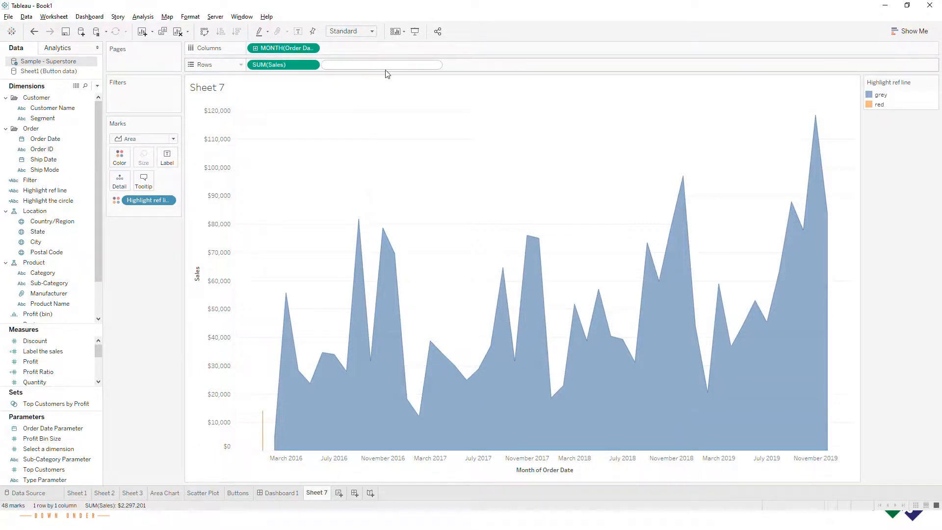
pyautogui.write('avg(')
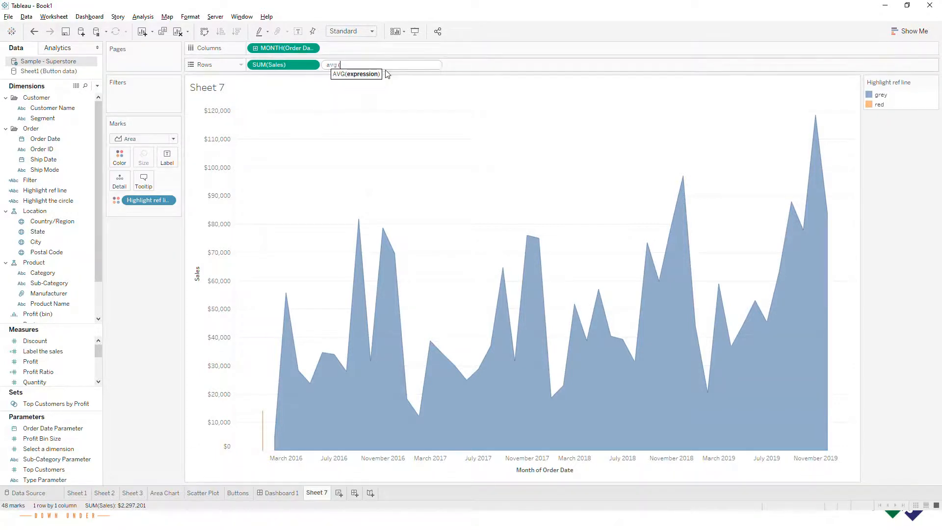
pyautogui.write('120000)')
pyautogui.press('Return')
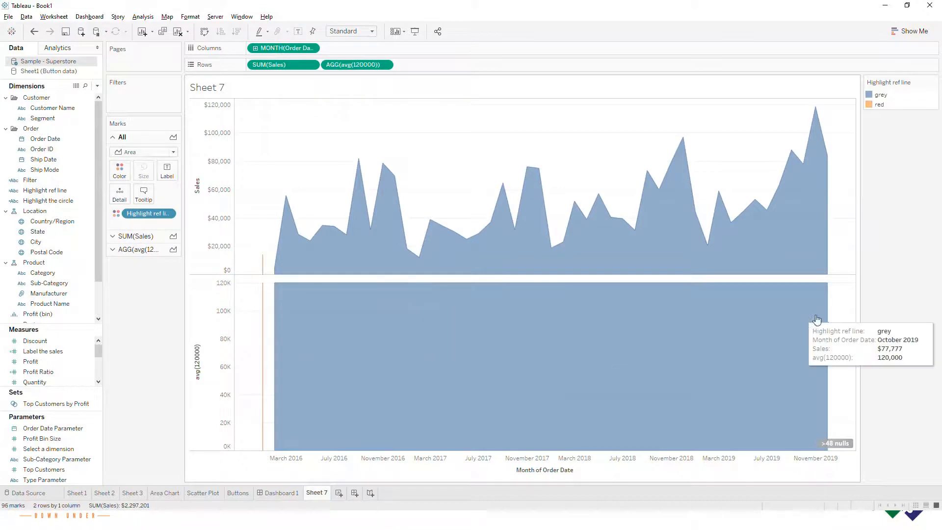
# Step: Change the mark type of the avg(120000) measure to Line
pyautogui.click(147, 250)
pyautogui.click(140, 179)
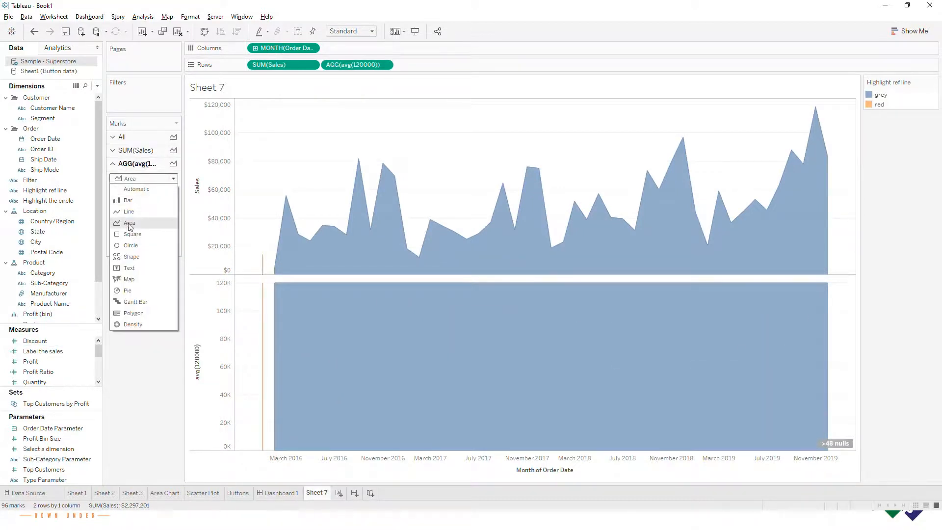
pyautogui.click(129, 211)
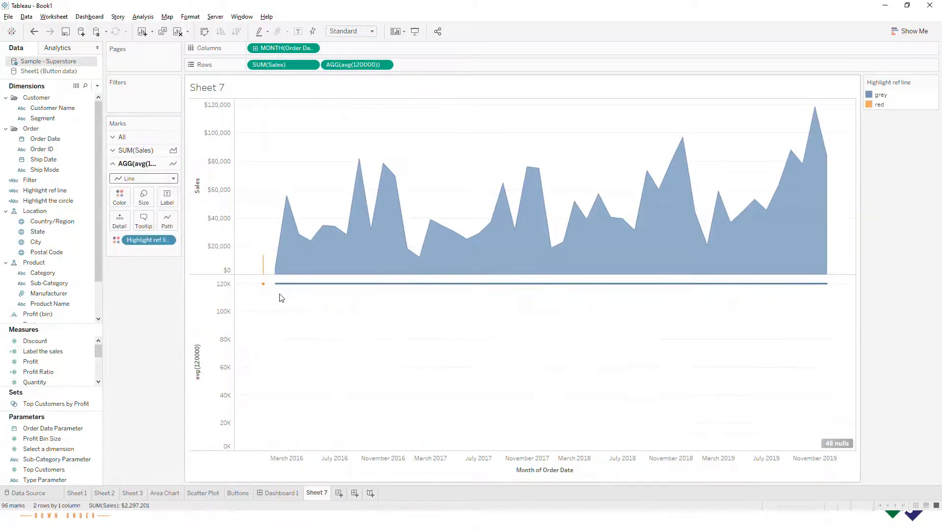
# Step: Remove Highlight ref line from the avg(120000) marks and make that line fully transparent
pyautogui.moveTo(147, 240); pyautogui.dragTo(134, 311)
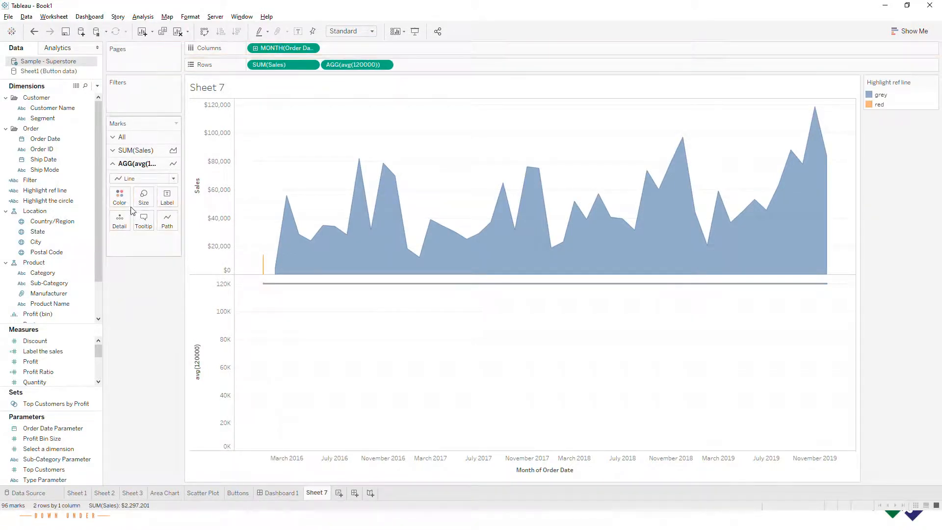
pyautogui.click(120, 196)
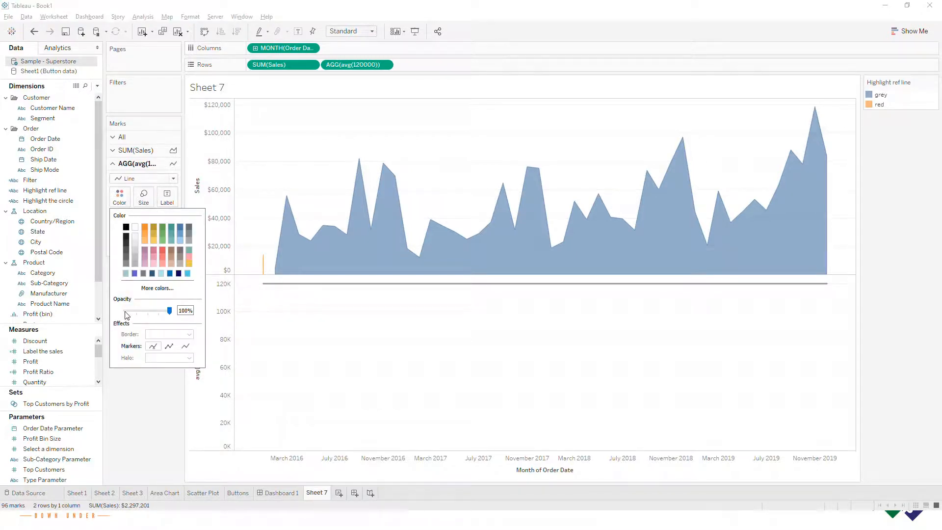
pyautogui.click(224, 297)
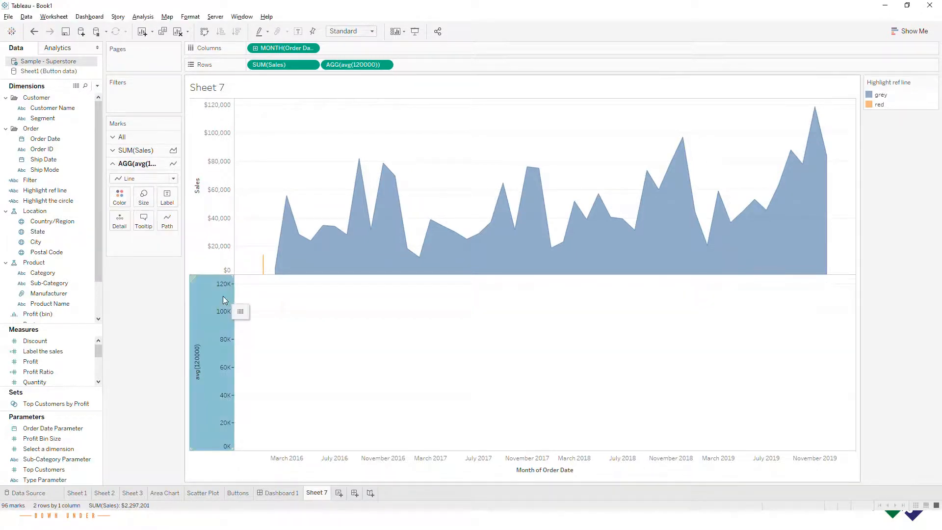
# Step: Combine the two measures on a synchronized dual axis and hide the avg(120000) axis header
pyautogui.rightClick(223, 296)
pyautogui.click(264, 350)
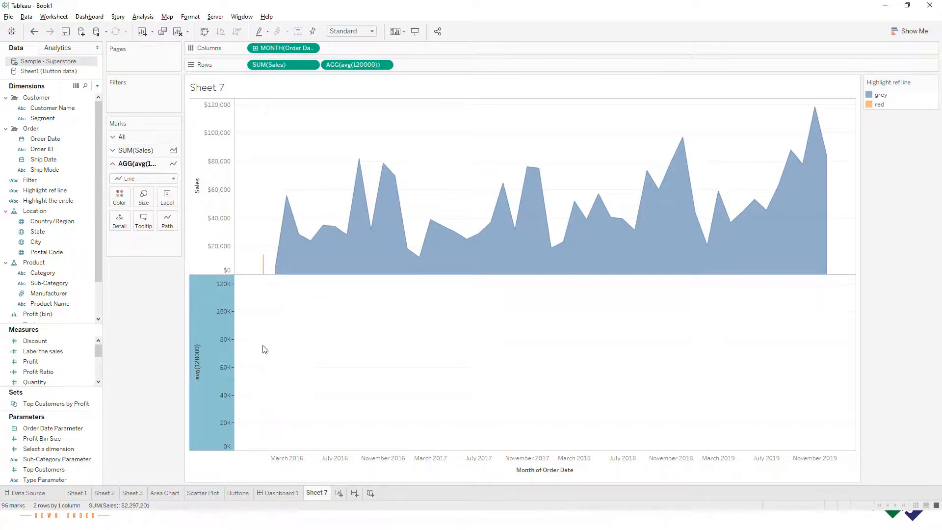
pyautogui.rightClick(828, 211)
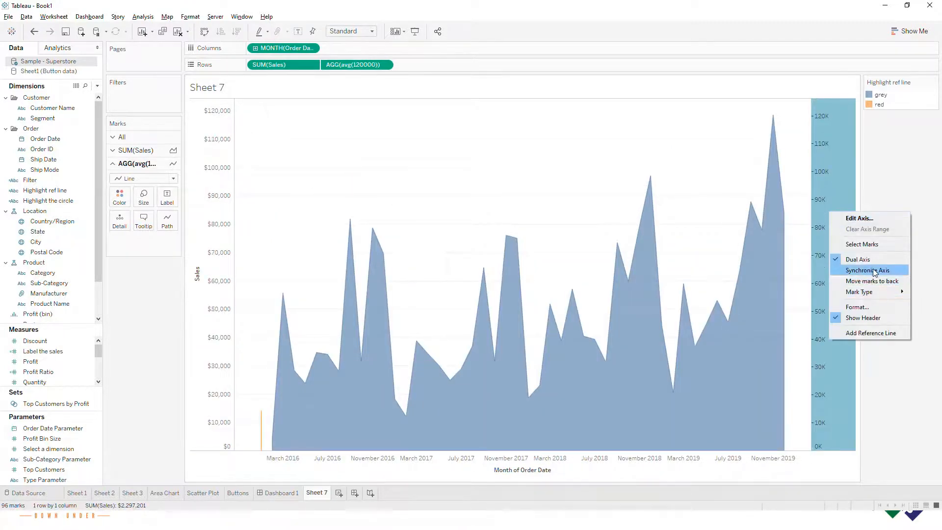
pyautogui.click(867, 271)
pyautogui.rightClick(834, 270)
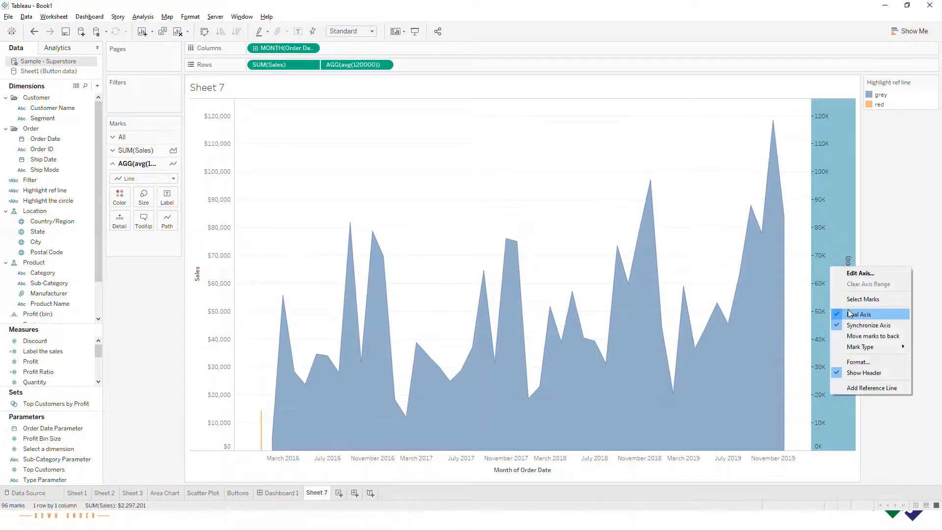
pyautogui.click(869, 375)
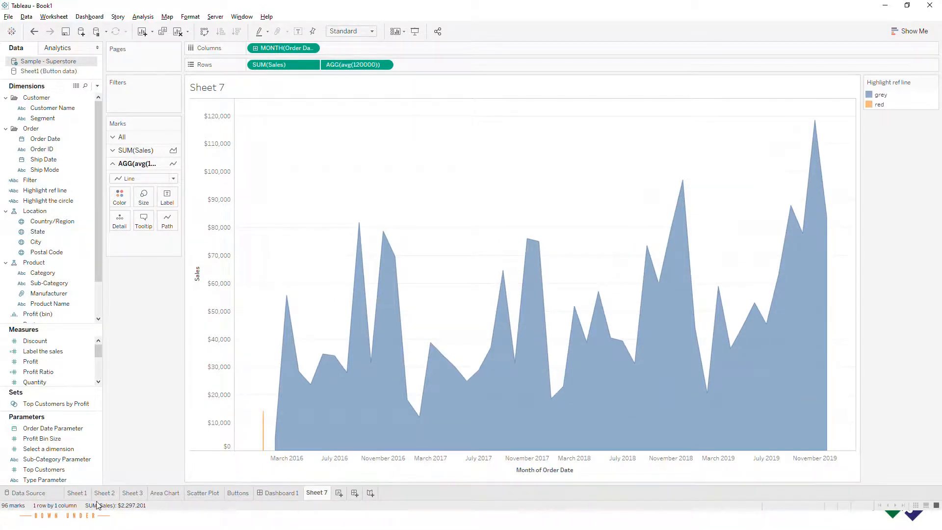
# Step: Add a per-pane reference line to the month axis based on Order Date Parameter, with its label set to Value
pyautogui.rightClick(264, 464)
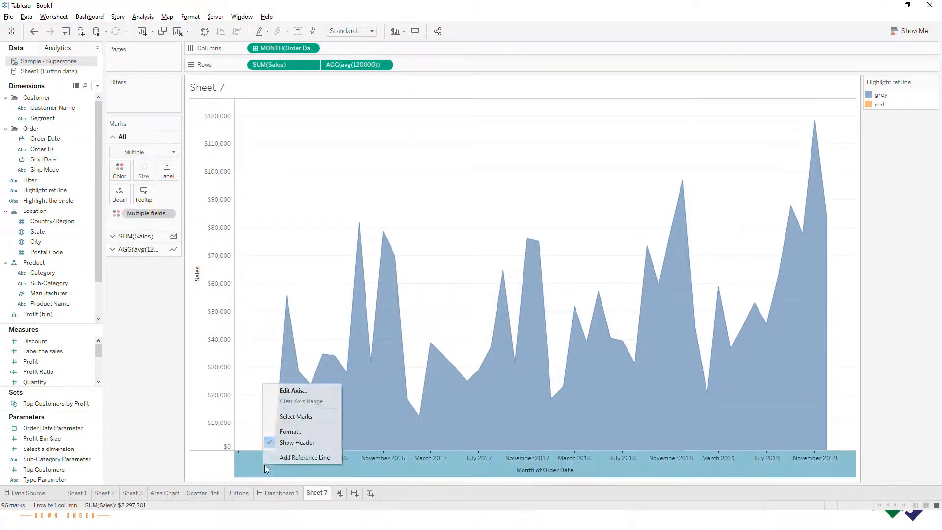
pyautogui.click(310, 458)
pyautogui.click(444, 213)
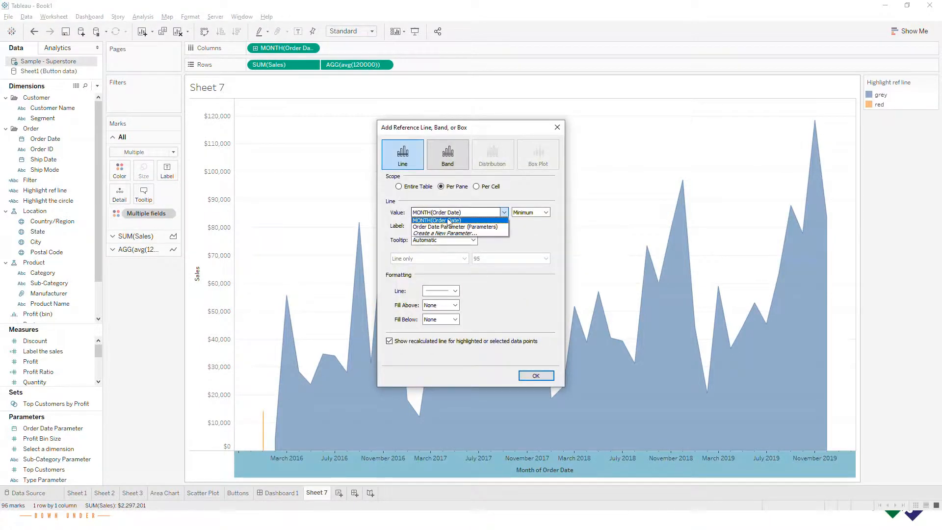
pyautogui.click(455, 227)
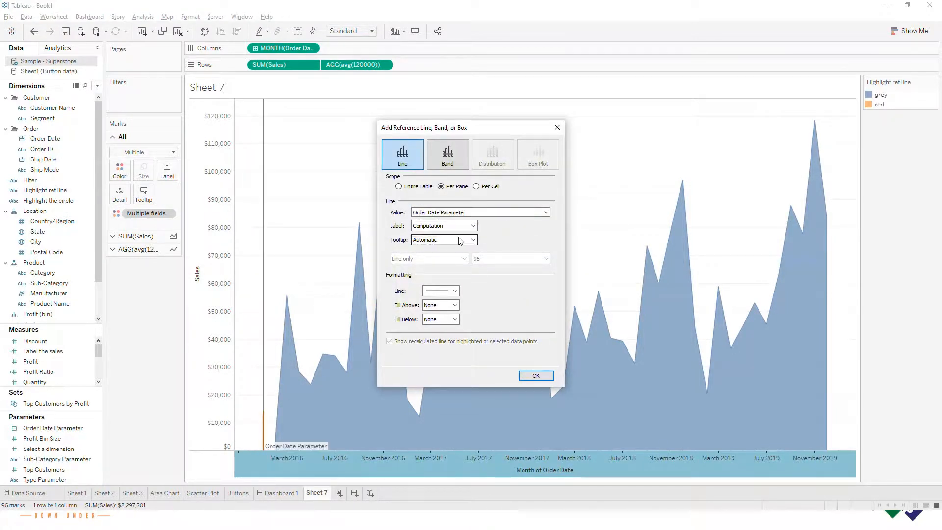
pyautogui.click(454, 227)
pyautogui.click(428, 241)
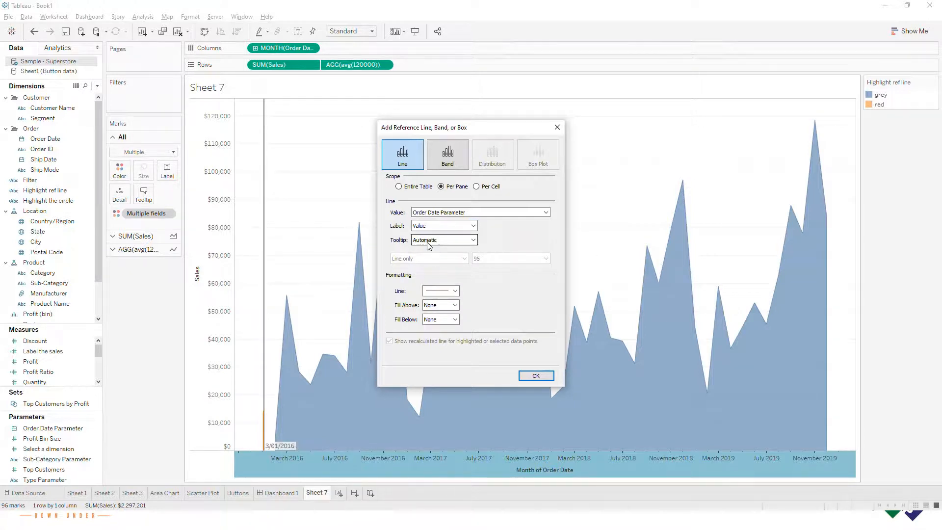
# Step: Give the reference line a dotted style and accept its settings
pyautogui.click(437, 293)
pyautogui.click(446, 338)
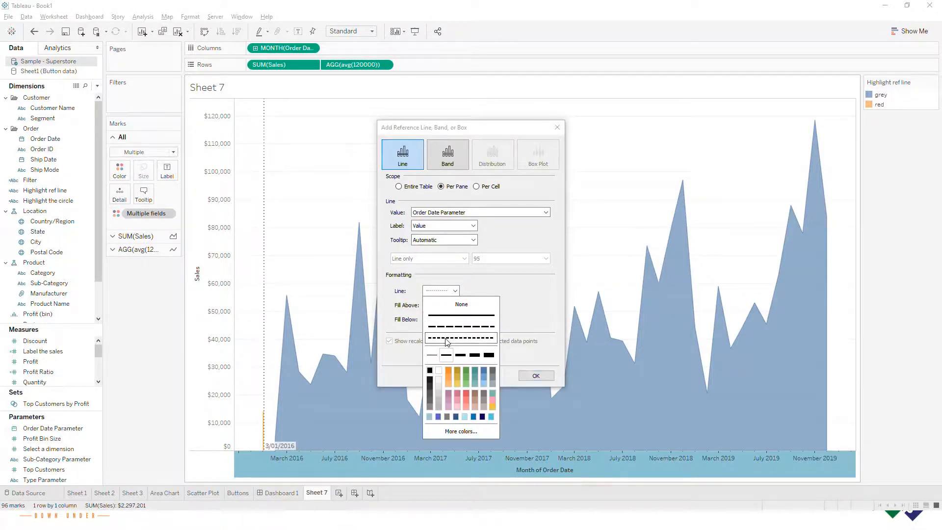
pyautogui.click(504, 295)
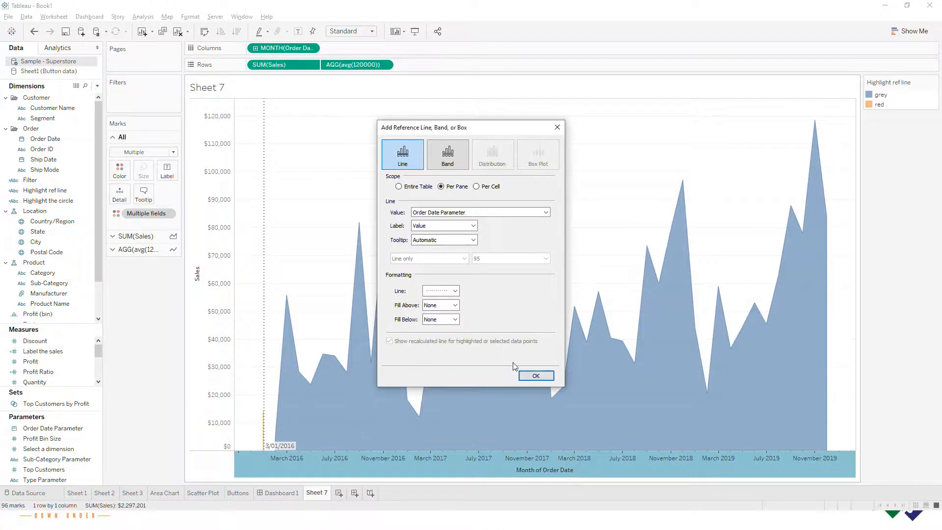
pyautogui.click(532, 378)
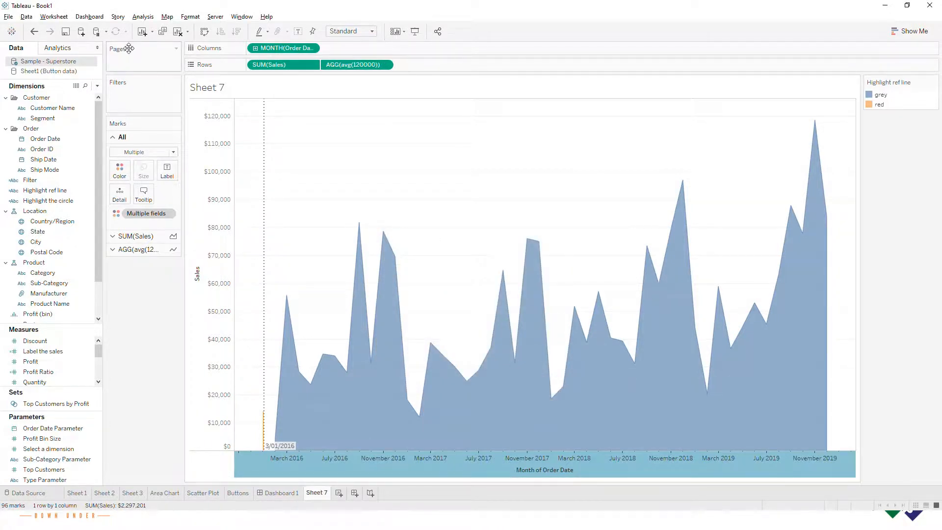
# Step: Start a new Change Parameter action for Sheet 7 and set it to run on Hover
pyautogui.click(54, 17)
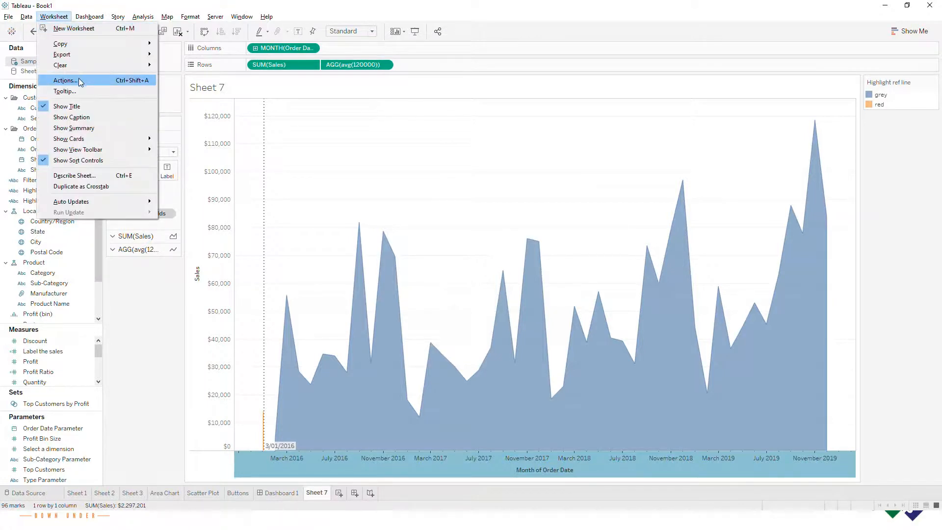
pyautogui.click(81, 80)
pyautogui.click(286, 302)
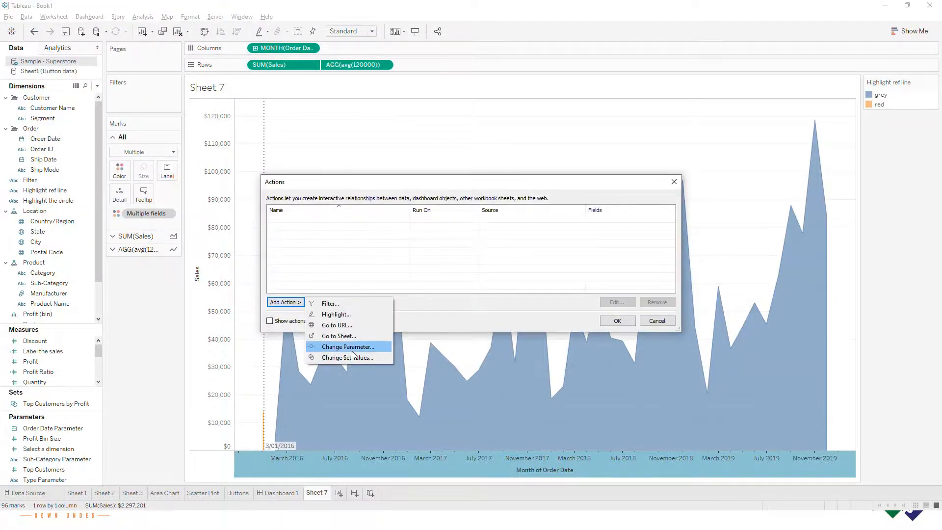
pyautogui.click(351, 347)
pyautogui.click(519, 184)
# Step: Target Order Date Parameter with the action and use MONTH(Order Date) as its value field
pyautogui.click(418, 318)
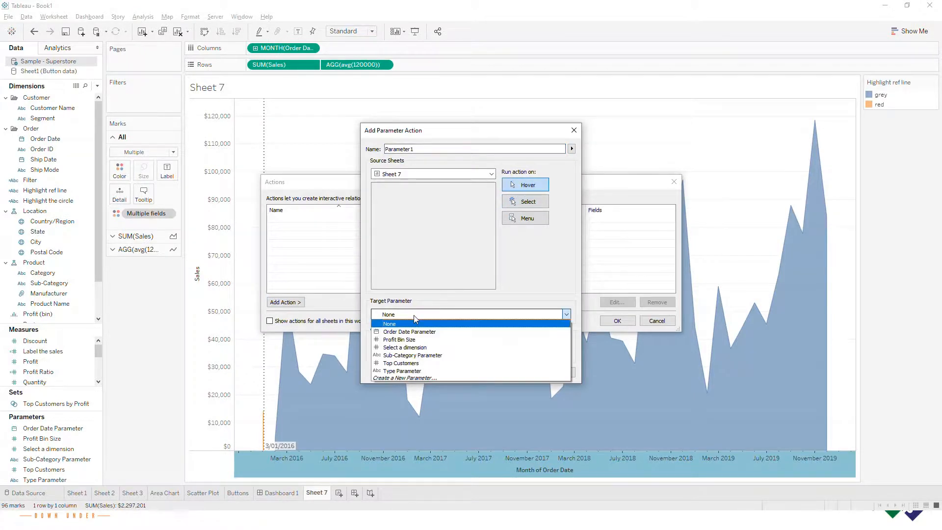
pyautogui.click(418, 330)
pyautogui.click(416, 353)
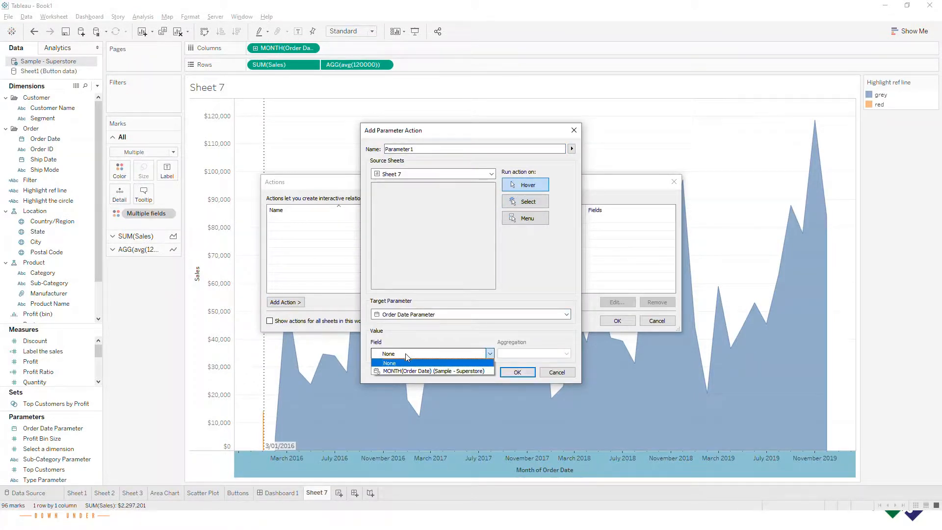
pyautogui.click(406, 370)
# Step: Name the parameter action "highlight ref" and save it along with the sheet's actions
pyautogui.moveTo(429, 148); pyautogui.dragTo(338, 143)
pyautogui.press('BackSpace')
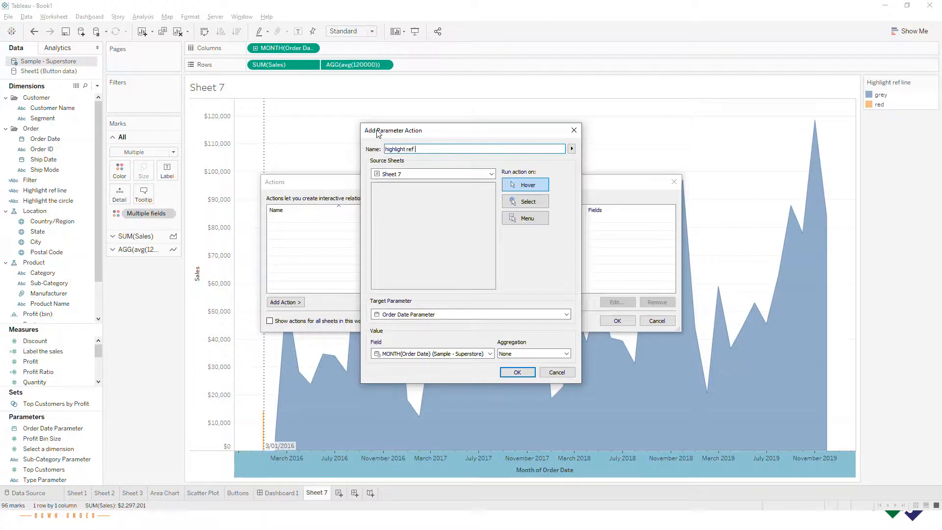
pyautogui.click(523, 373)
pyautogui.click(620, 321)
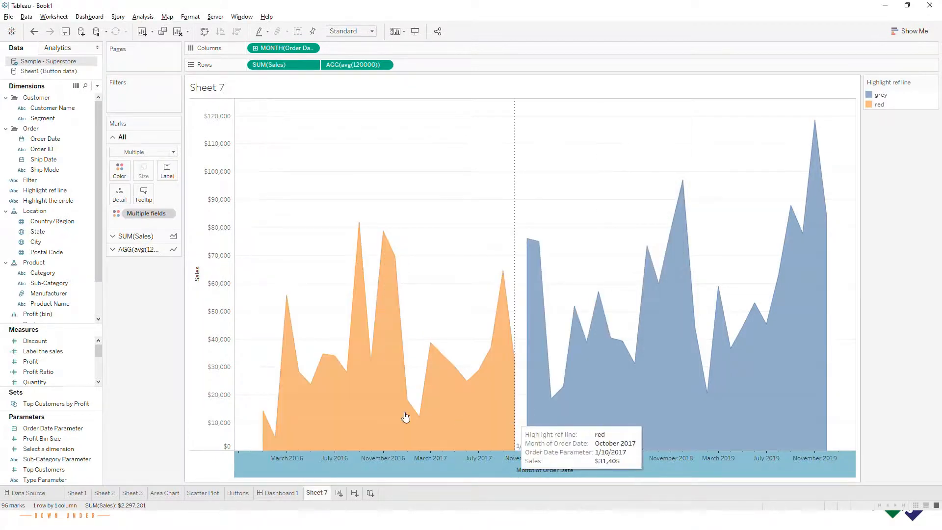
# Step: Test the parameter action by sliding the reference line across several months of the area chart
pyautogui.moveTo(333, 414)
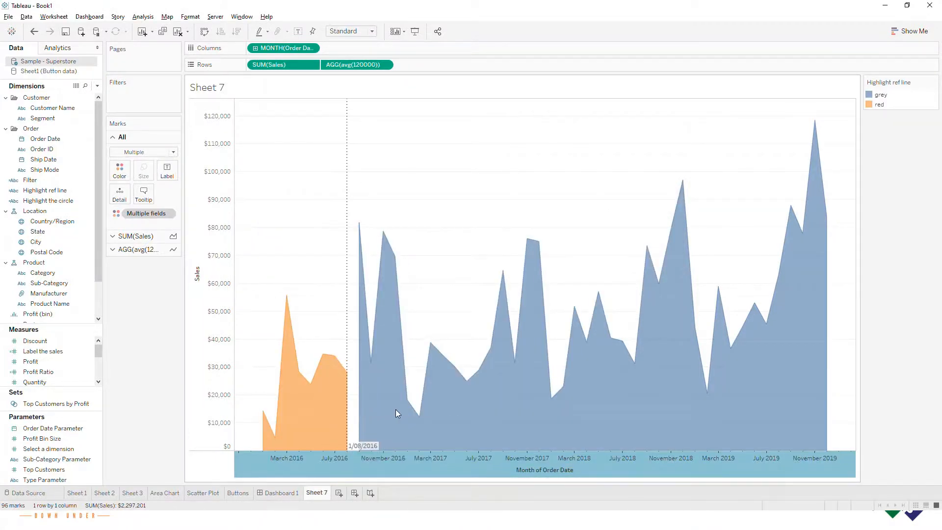
pyautogui.moveTo(398, 415)
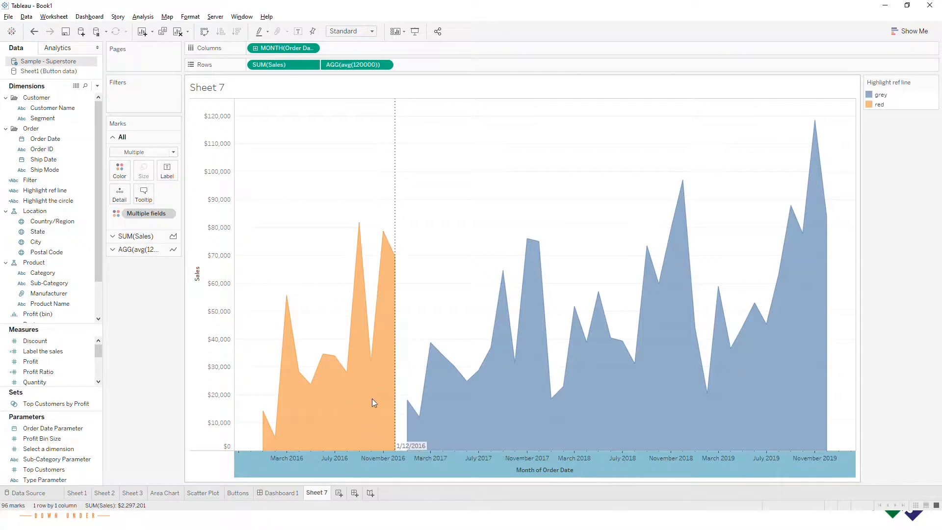
pyautogui.moveTo(362, 414)
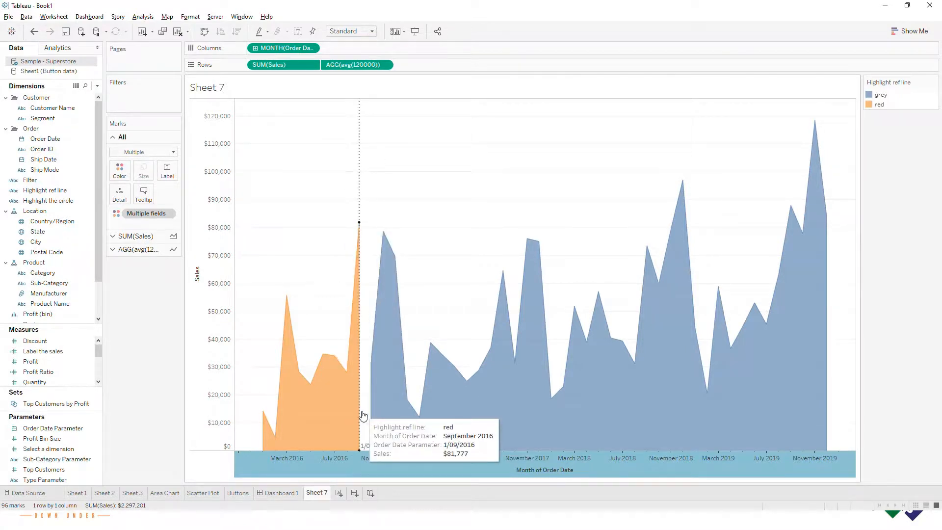
pyautogui.click(149, 252)
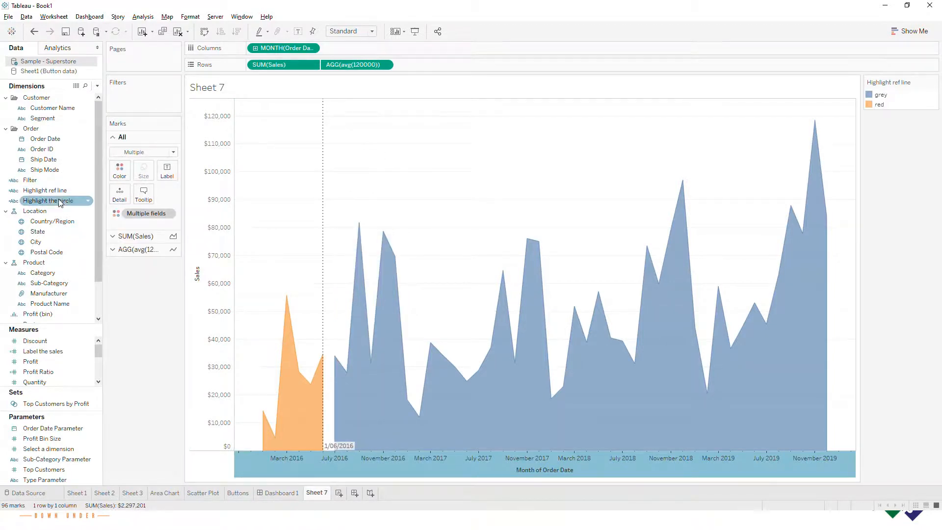
# Step: Start a calculated field with IF followed by the expression DATETRUNC('month', [Order Date]) copied from the date field on Columns
pyautogui.click(98, 86)
pyautogui.click(72, 98)
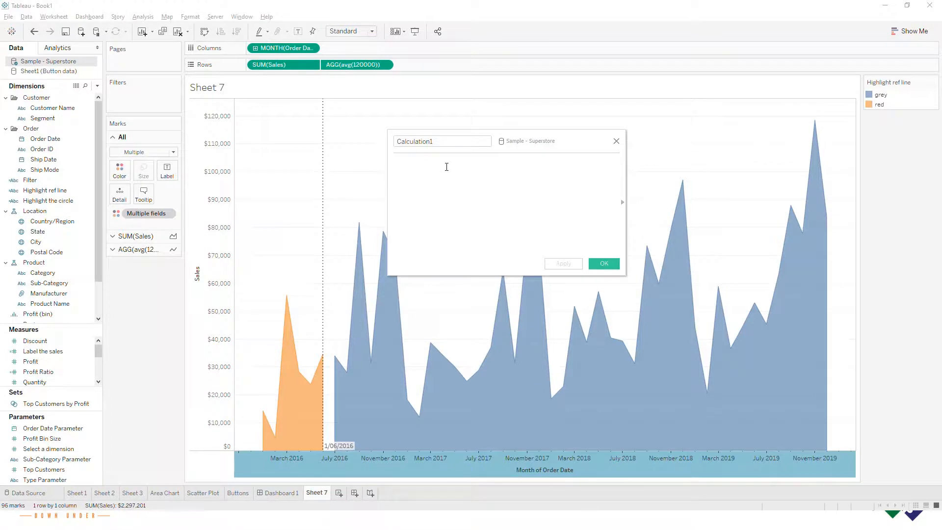
pyautogui.write('IF')
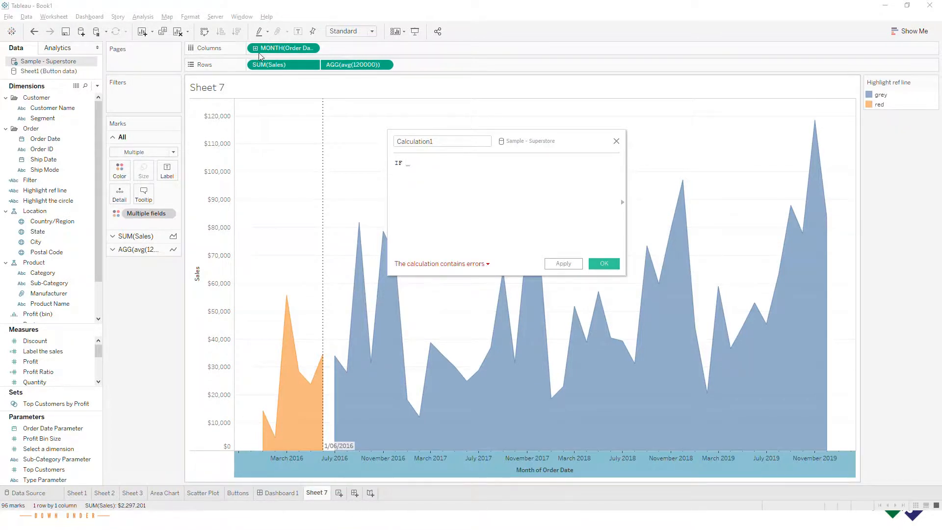
pyautogui.doubleClick(274, 50)
pyautogui.doubleClick(337, 51)
pyautogui.moveTo(355, 50); pyautogui.dragTo(117, 41)
pyautogui.hotkey('ctrl', 'c')
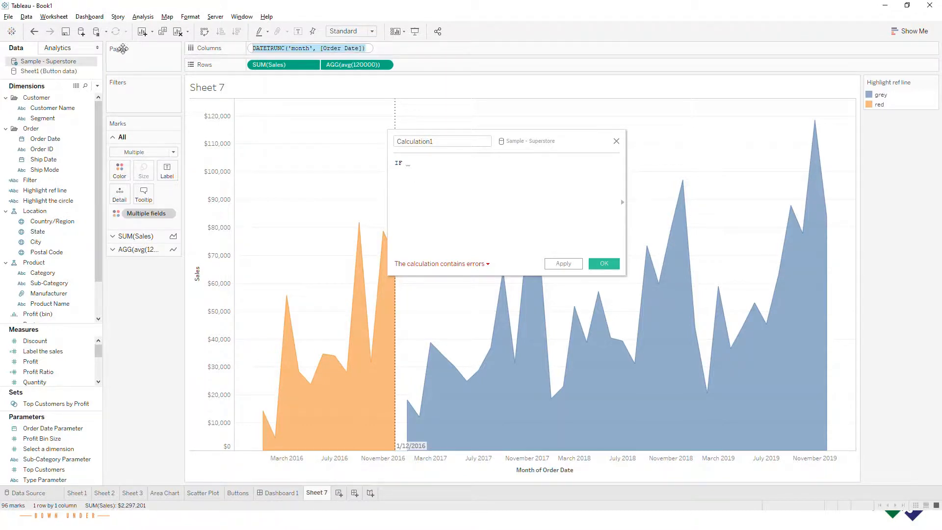
pyautogui.click(451, 160)
pyautogui.hotkey('ctrl', 'v')
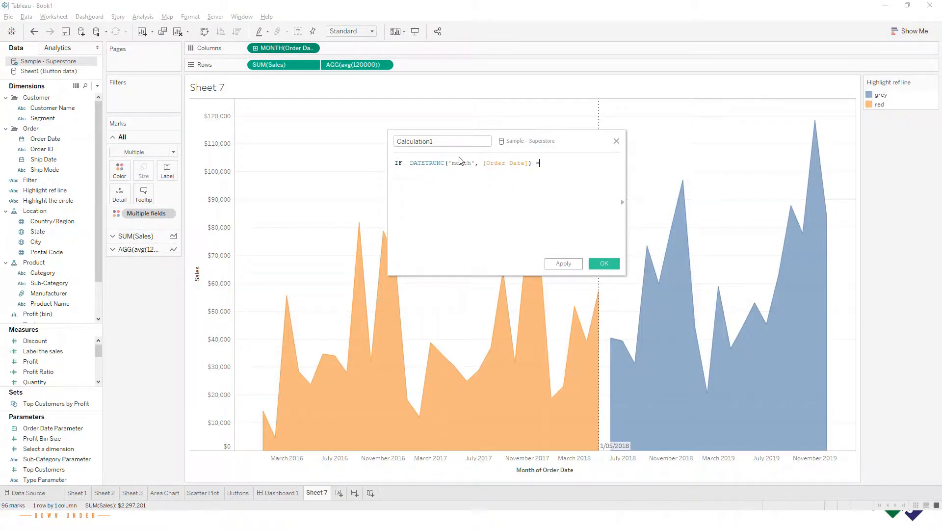
# Step: Complete the IF condition by comparing the truncated order date for equality with DATETRUNC('month', [Order Date Parameter])
pyautogui.hotkey('ctrl', 'v')
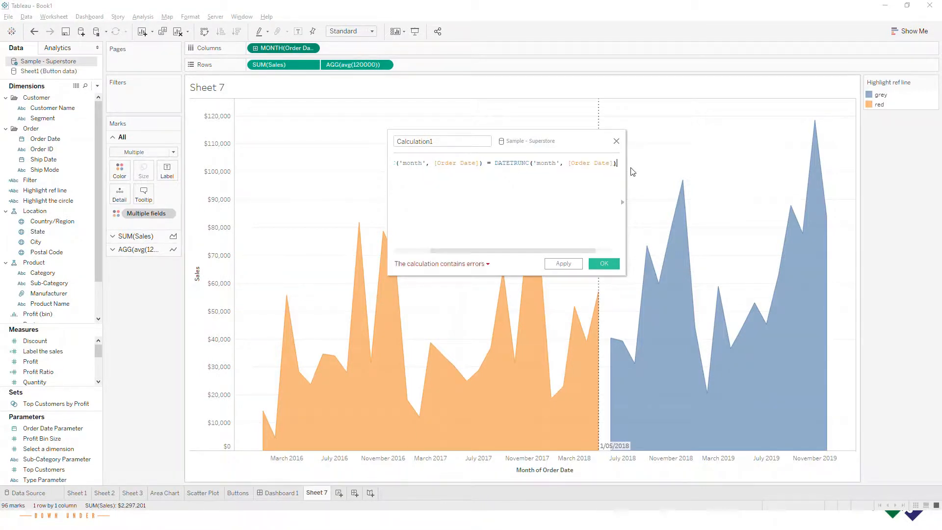
pyautogui.click(615, 162)
pyautogui.press('BackSpace')
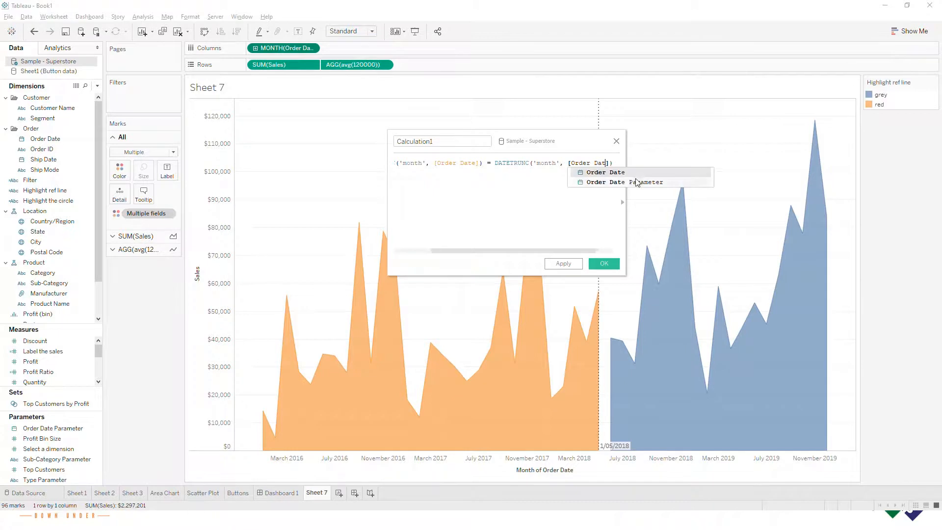
pyautogui.click(634, 181)
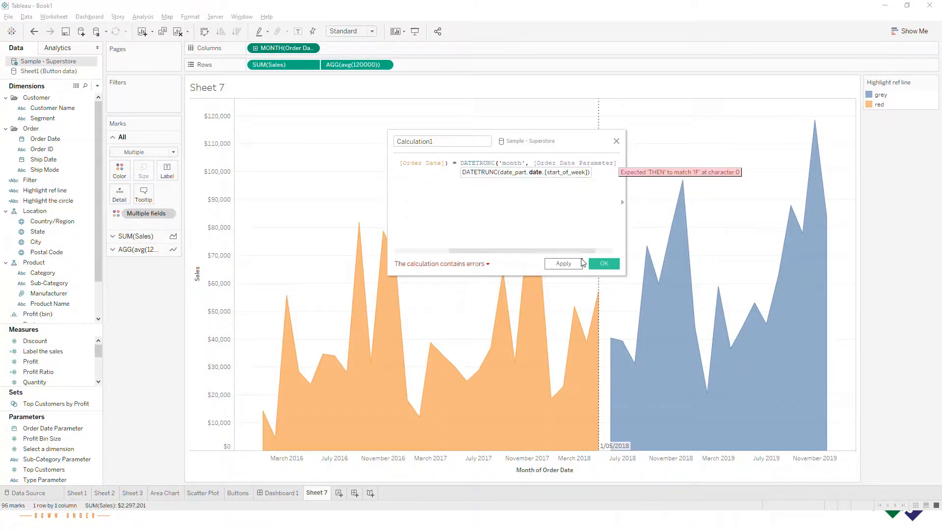
pyautogui.write(')')
# Step: Make the calculation return [Sales] in a THEN clause and close it with END
pyautogui.press('Return')
pyautogui.write('then')
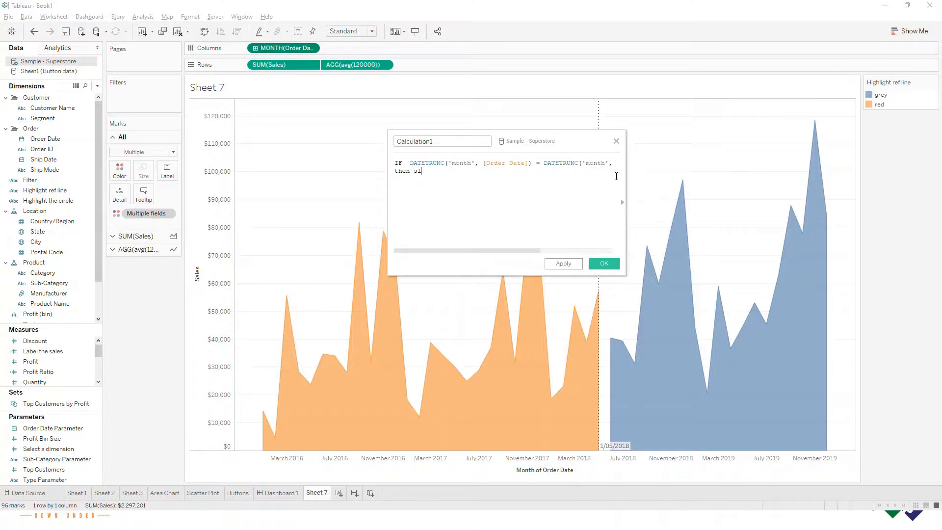
pyautogui.write(' sl')
pyautogui.press('Return')
pyautogui.write('END')
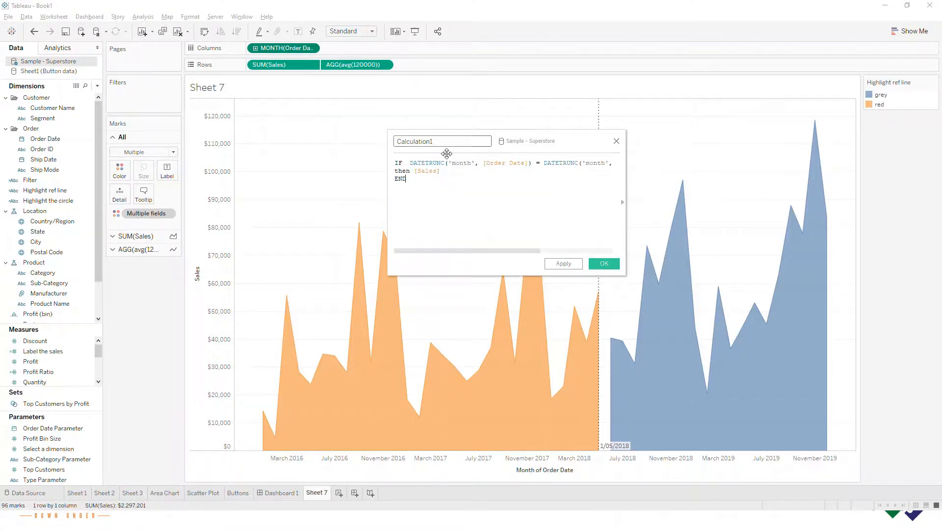
# Step: Enter "label sales ref line" as the calculation's name and save the calculated field
pyautogui.click(302, 115)
pyautogui.write('label sales ref line')
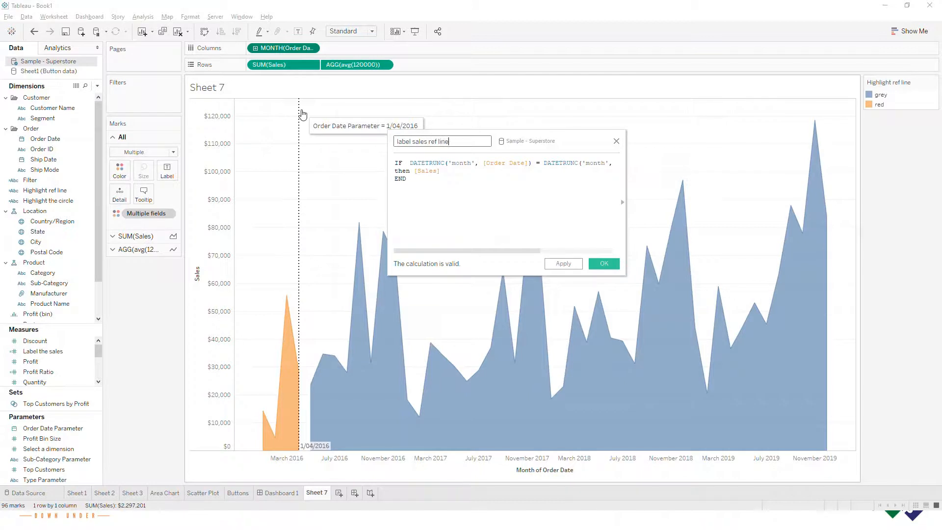
pyautogui.click(607, 265)
# Step: Find the saved calculation among the measures, reopen it to try to correct its name, and save it again
pyautogui.click(48, 350)
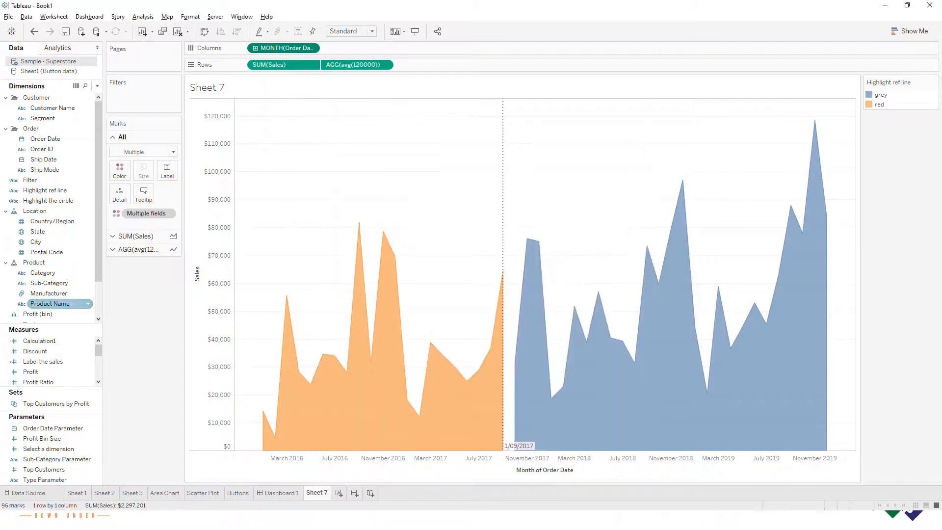
pyautogui.click(49, 343)
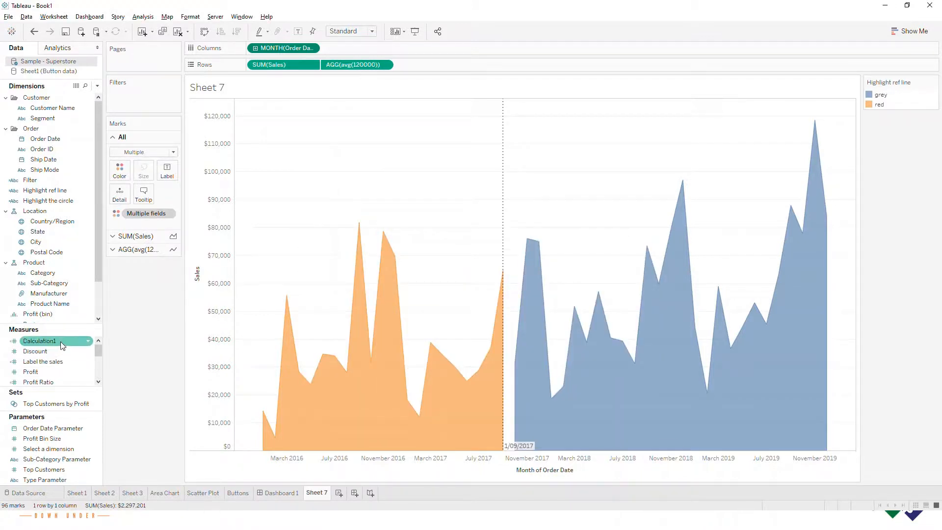
pyautogui.scroll(-3, 61, 362)
pyautogui.scroll(2, 61, 362)
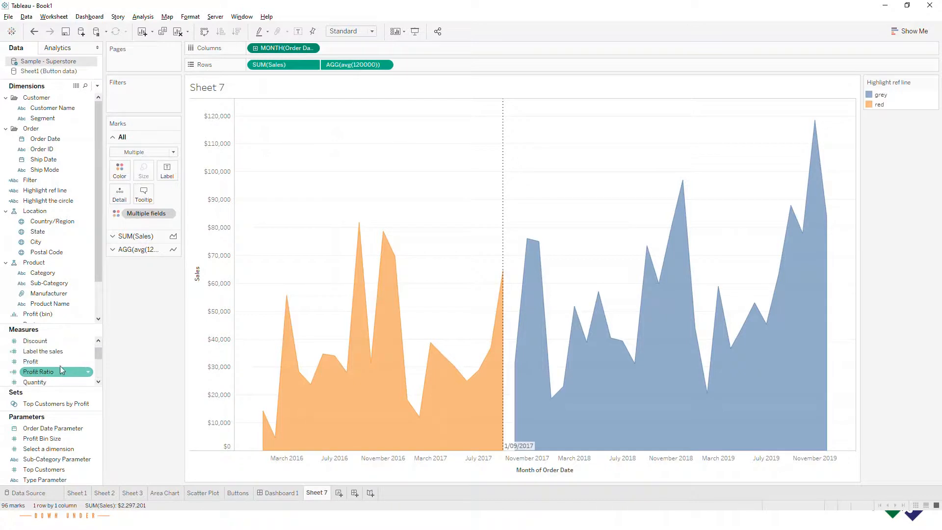
pyautogui.scroll(1, 46, 346)
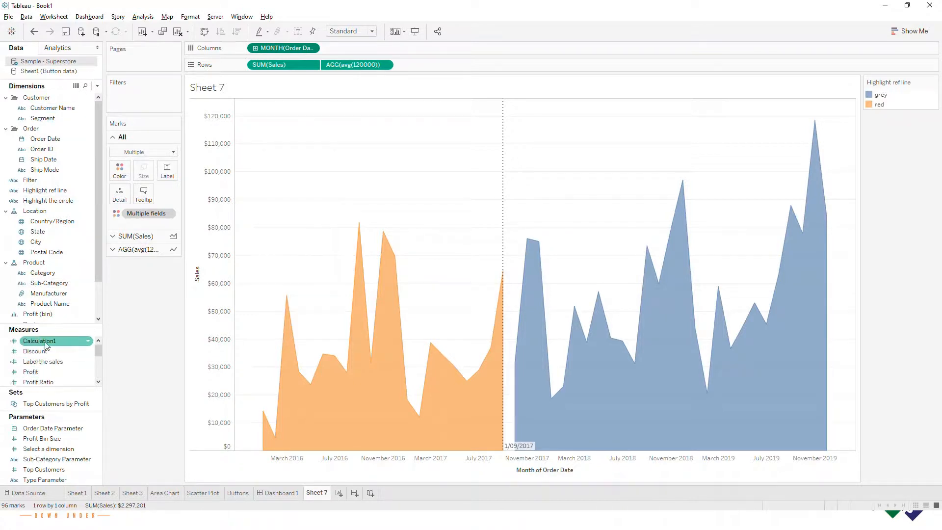
pyautogui.rightClick(46, 346)
pyautogui.click(78, 168)
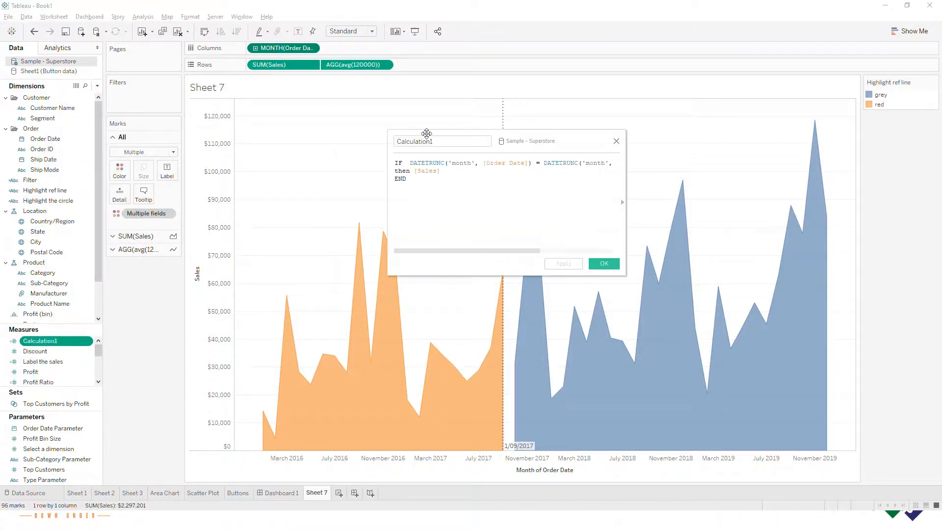
pyautogui.press('BackSpace')
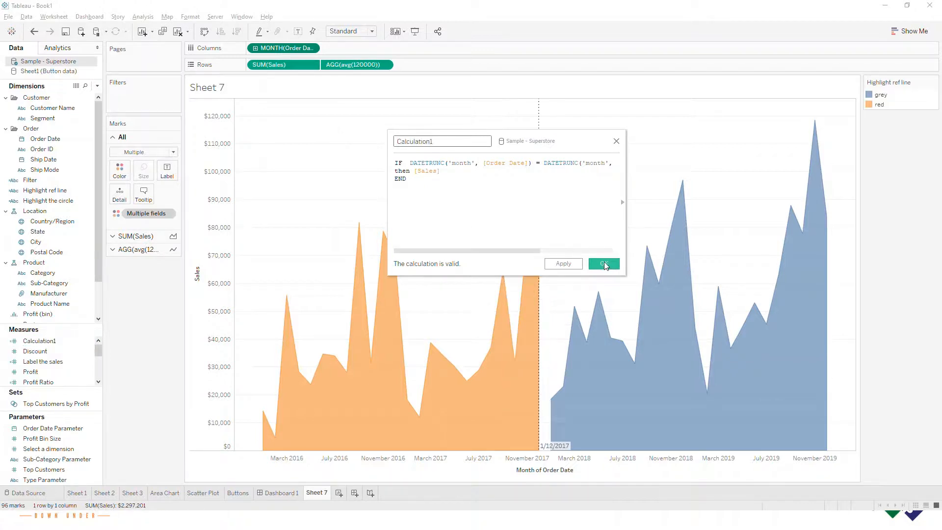
pyautogui.click(605, 264)
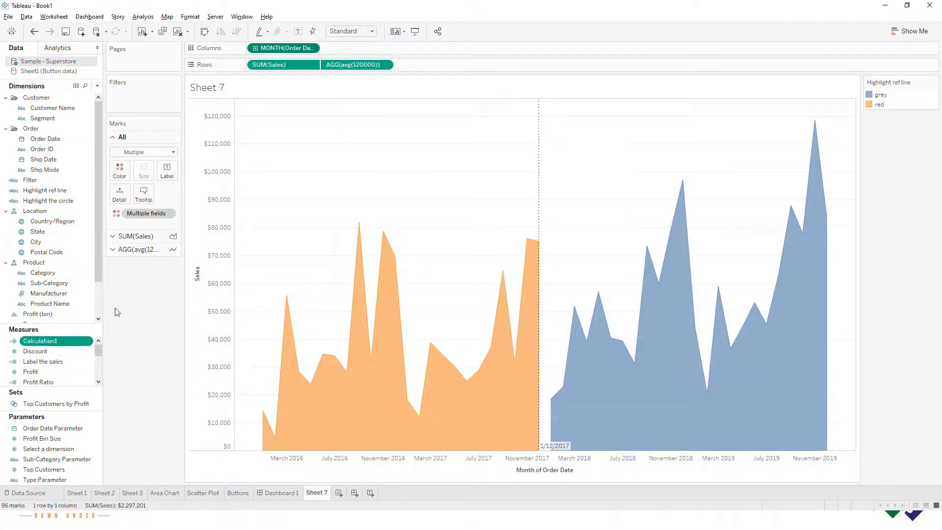
# Step: Add Calculation1 as the label of the AGG(avg(120000)) line marks
pyautogui.click(139, 249)
pyautogui.moveTo(49, 340); pyautogui.dragTo(202, 175)
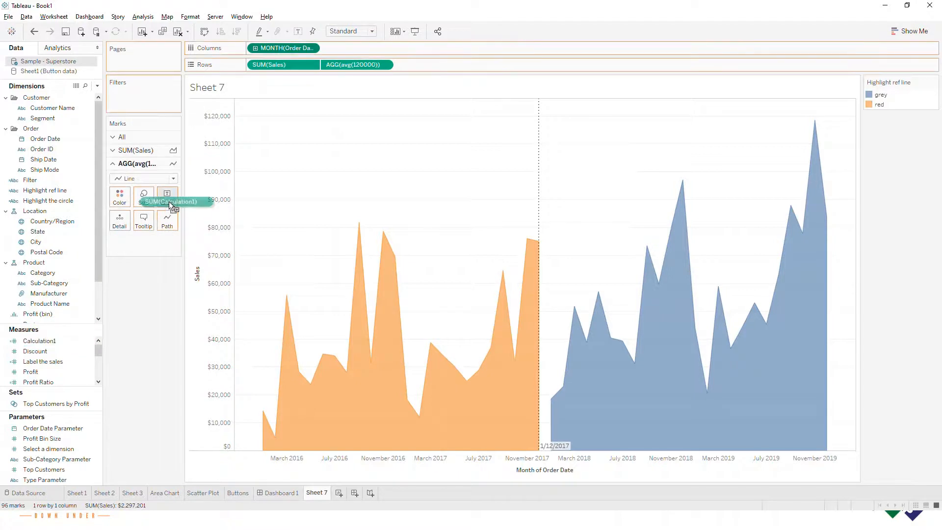
pyautogui.moveTo(167, 205); pyautogui.dragTo(172, 204)
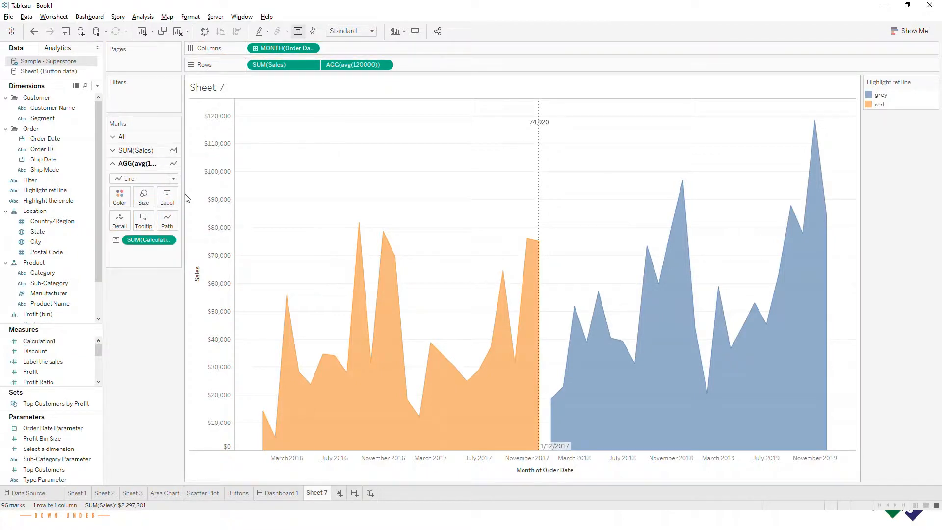
# Step: Set the line label's horizontal alignment to Right and its vertical alignment to Top
pyautogui.click(167, 196)
pyautogui.click(227, 273)
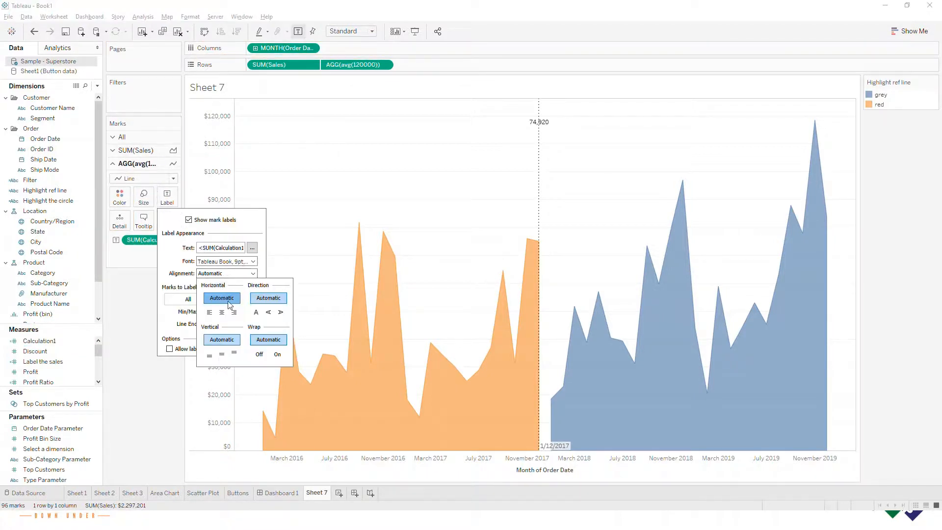
pyautogui.click(234, 312)
pyautogui.click(234, 353)
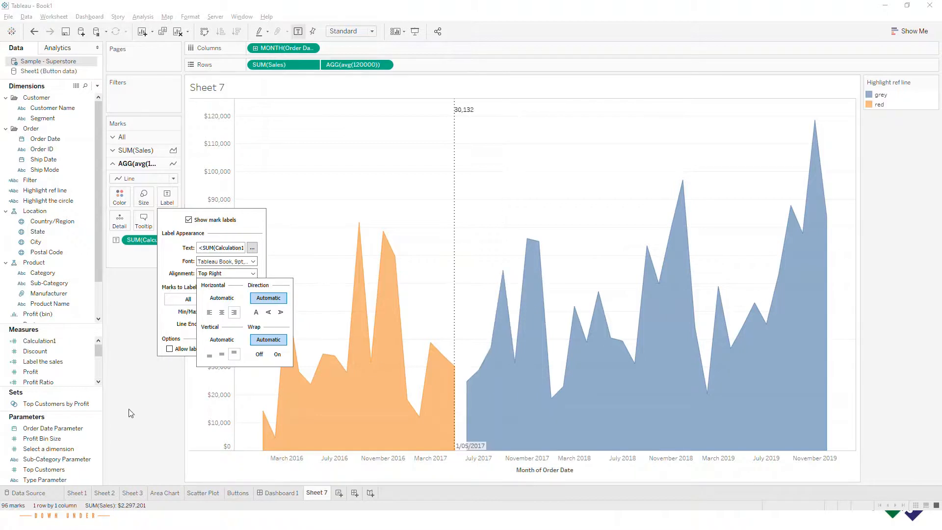
pyautogui.click(401, 357)
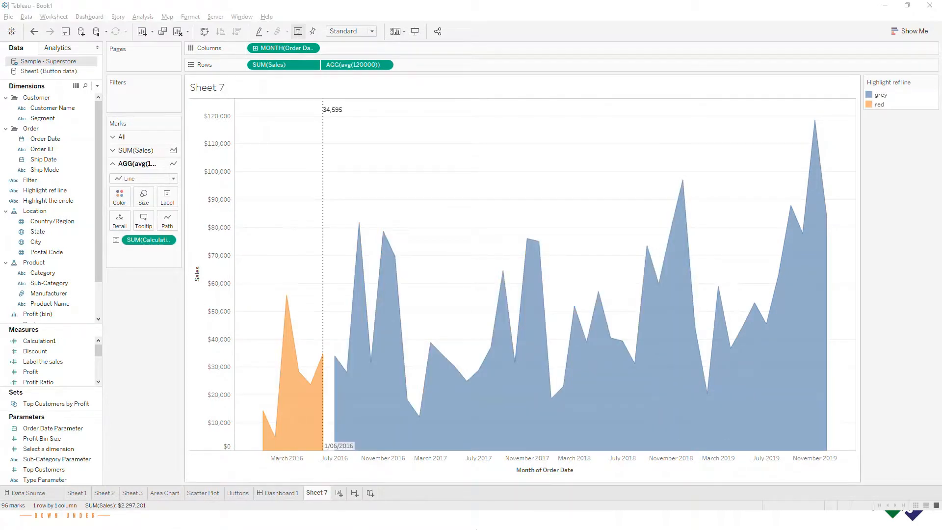
pyautogui.click(99, 527)
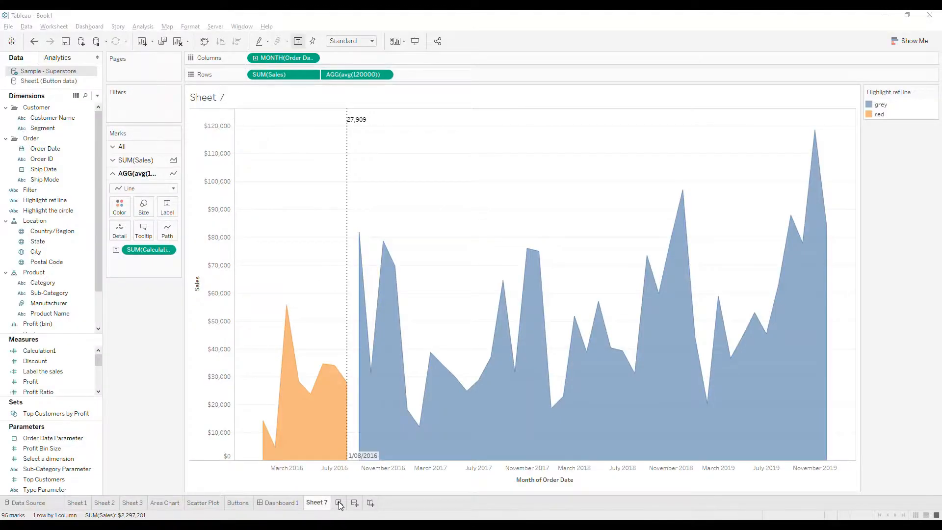
# Step: Create a new worksheet and place the Category dimension on Rows
pyautogui.click(340, 503)
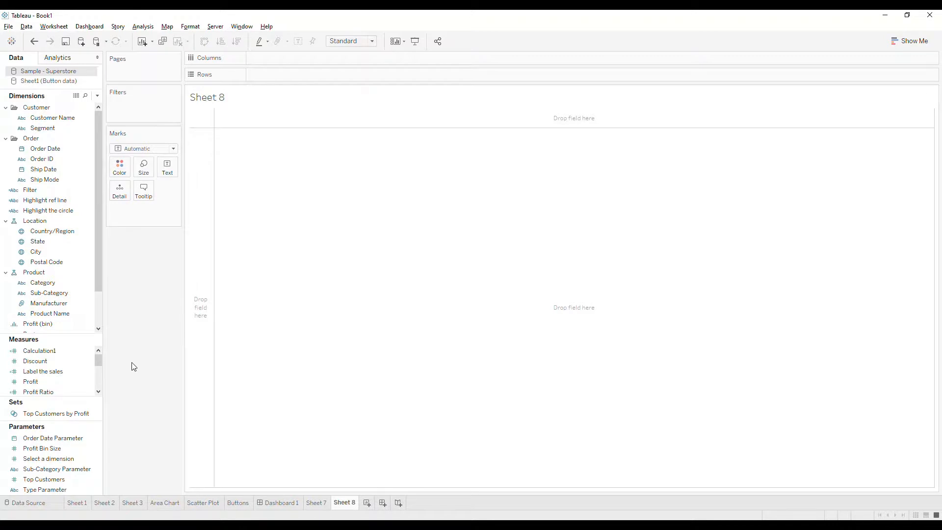
pyautogui.click(74, 384)
pyautogui.moveTo(61, 334); pyautogui.dragTo(60, 360)
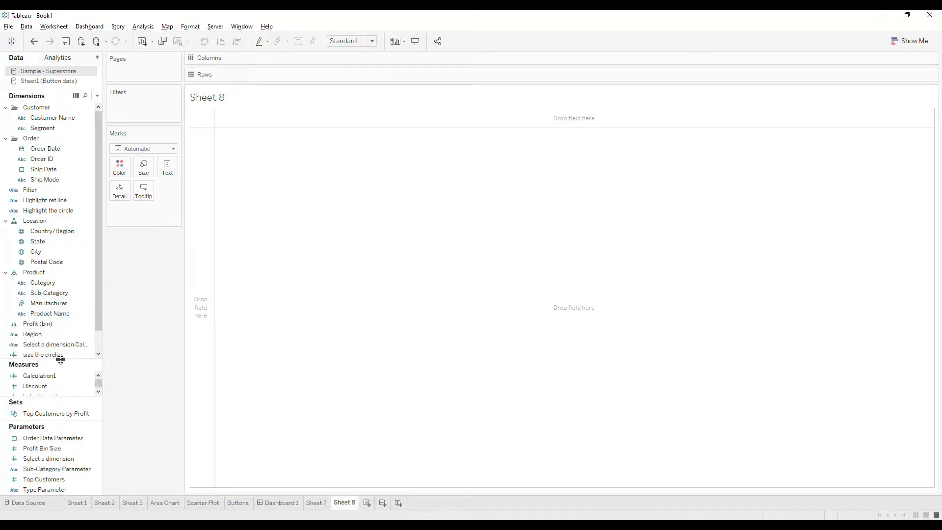
pyautogui.click(53, 119)
pyautogui.click(58, 170)
pyautogui.click(86, 97)
pyautogui.write('ca')
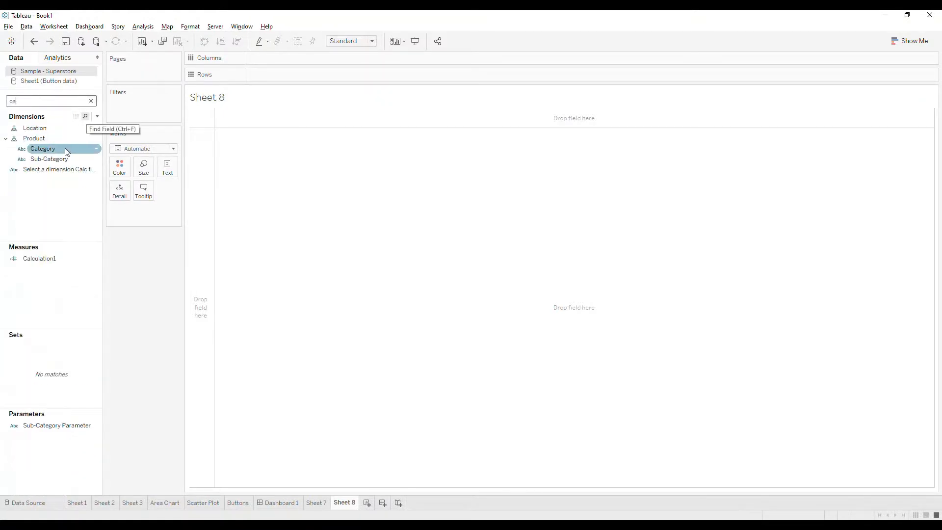
pyautogui.moveTo(49, 153); pyautogui.dragTo(276, 75)
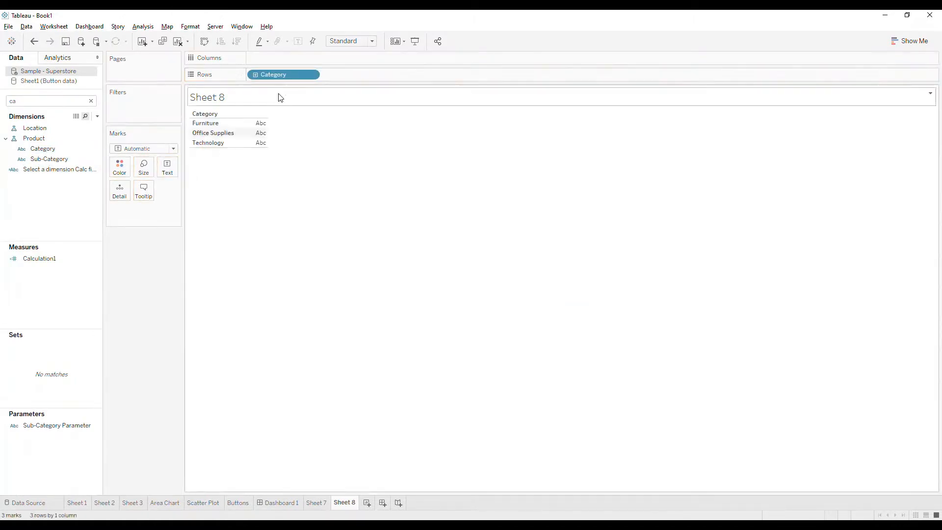
# Step: Add Sales to Columns to build a bar chart and fit it to Entire View
pyautogui.click(91, 101)
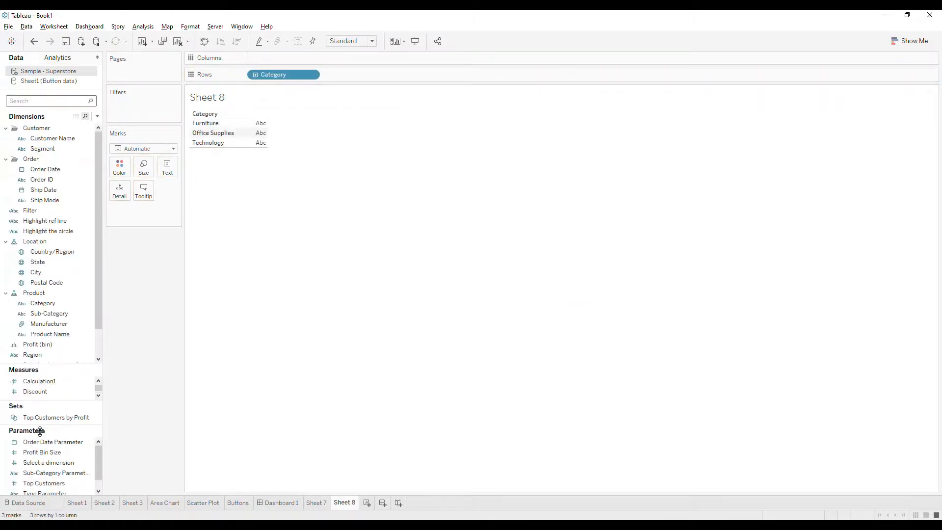
pyautogui.moveTo(58, 368); pyautogui.dragTo(53, 170)
pyautogui.moveTo(31, 246); pyautogui.dragTo(265, 63)
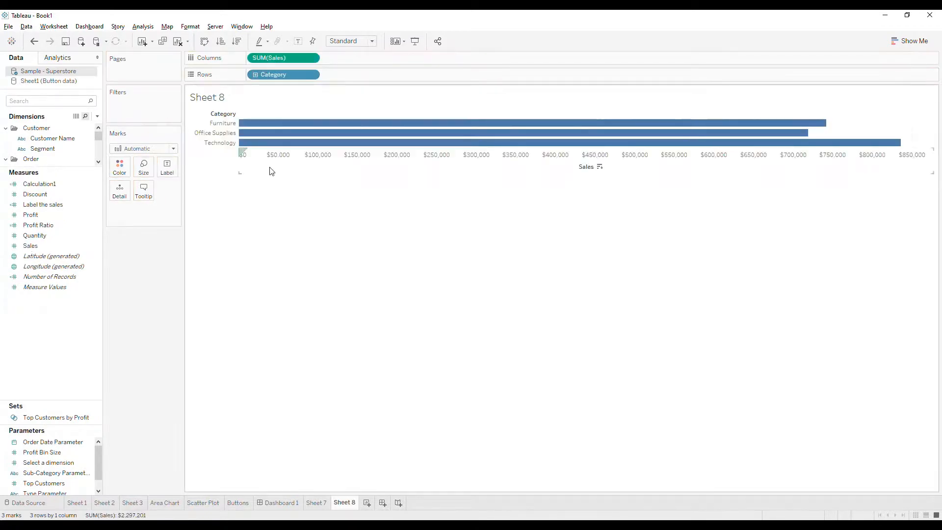
pyautogui.click(351, 42)
pyautogui.click(360, 77)
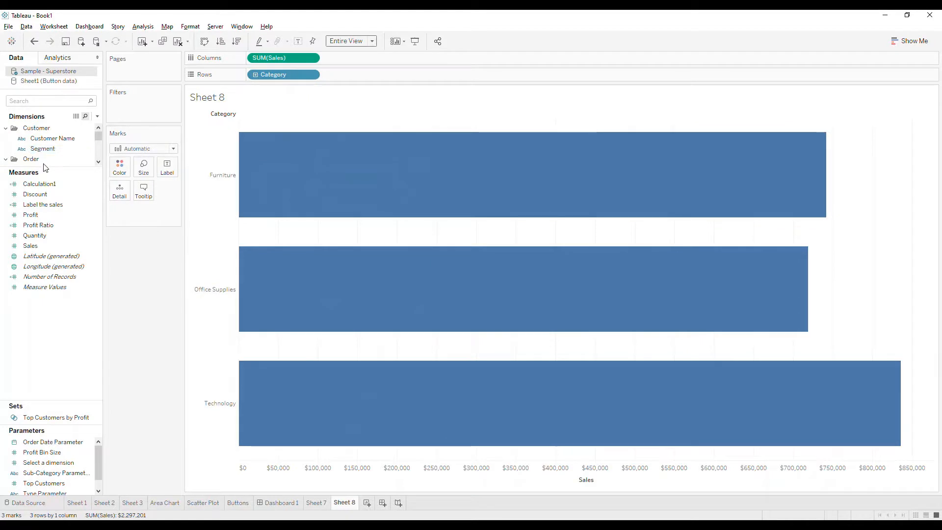
# Step: Create a string list parameter named Category Parameter from the Category dimension, with Furniture as its current value
pyautogui.moveTo(46, 167); pyautogui.dragTo(49, 272)
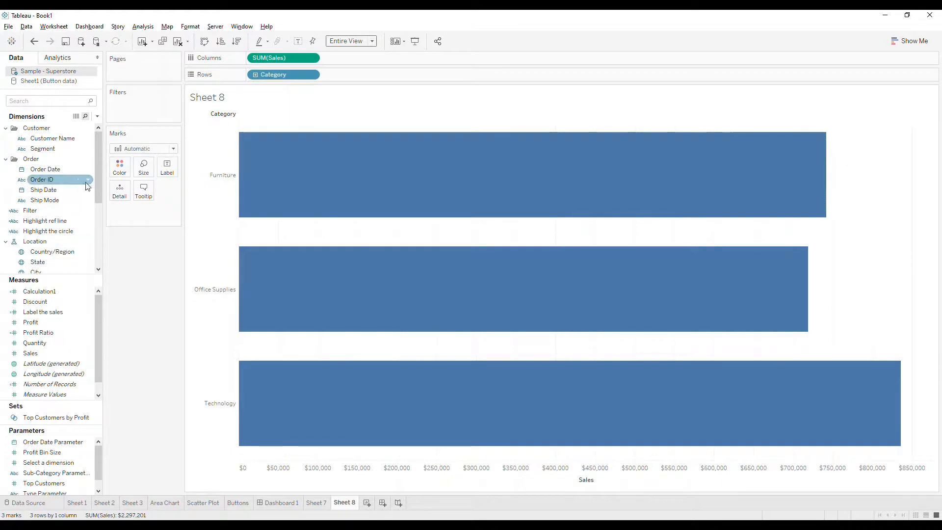
pyautogui.click(41, 101)
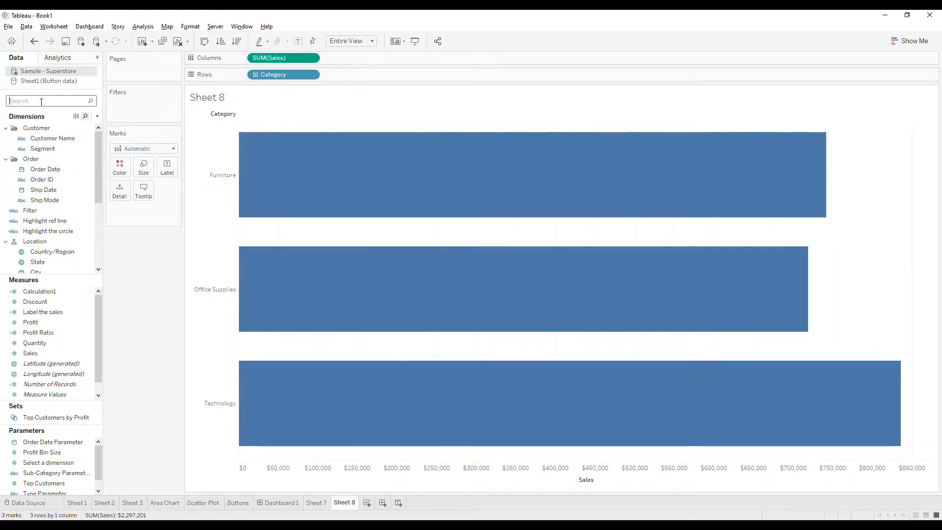
pyautogui.write('ca')
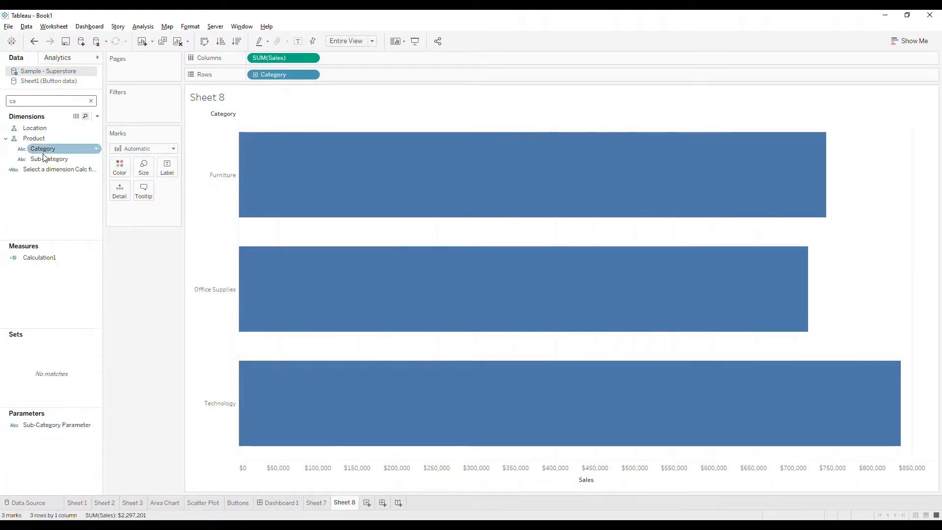
pyautogui.rightClick(44, 152)
pyautogui.moveTo(99, 229)
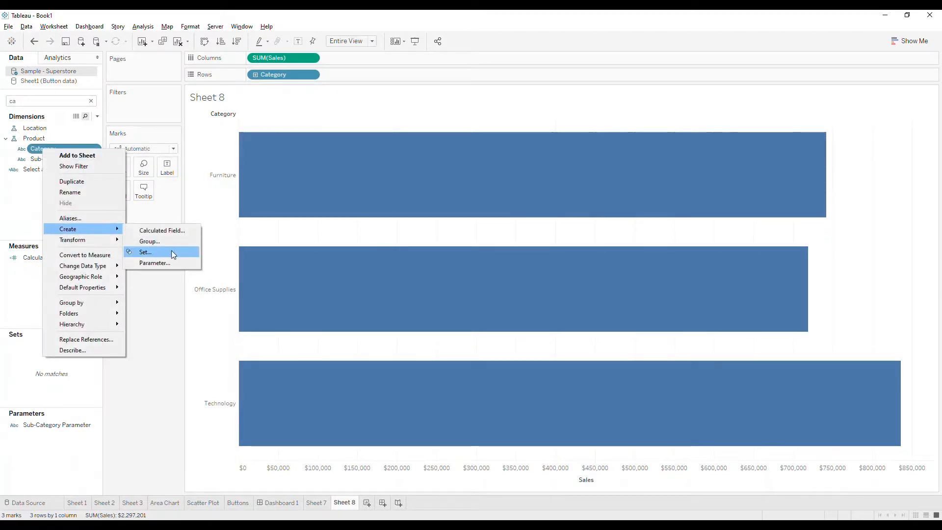
pyautogui.click(166, 263)
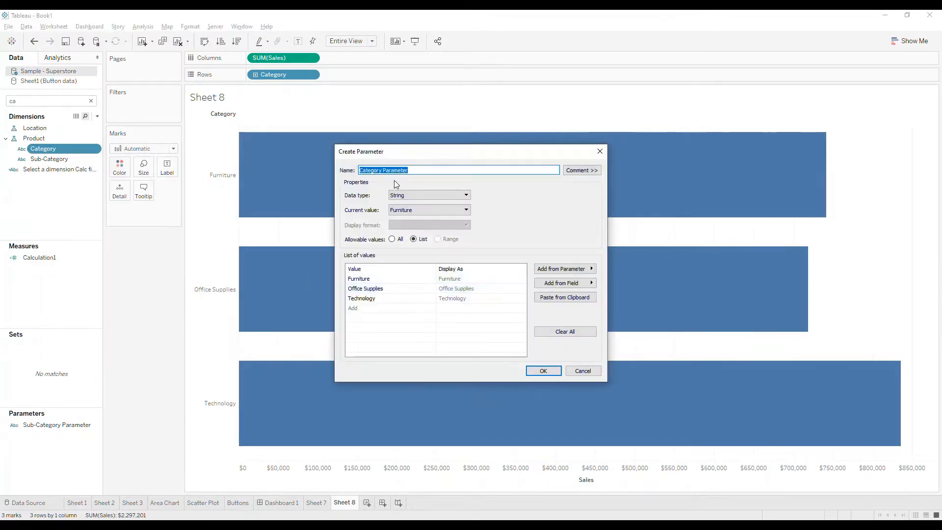
pyautogui.click(542, 371)
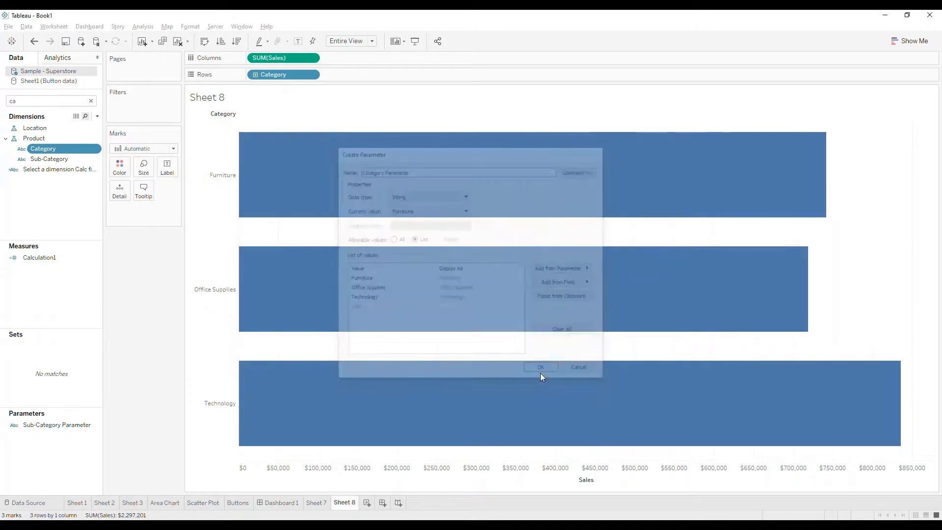
pyautogui.click(91, 100)
# Step: Start a new calculated field named "Drill down sub cate"
pyautogui.click(97, 116)
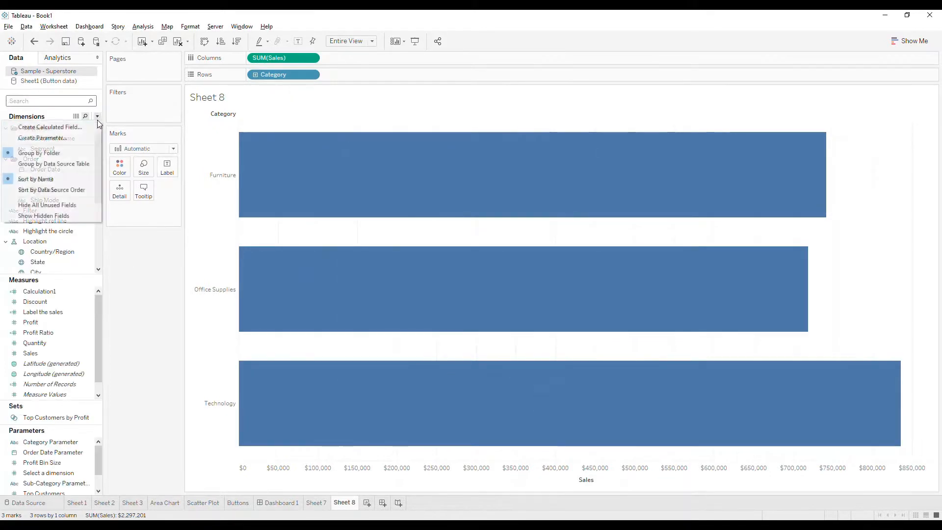
pyautogui.click(72, 128)
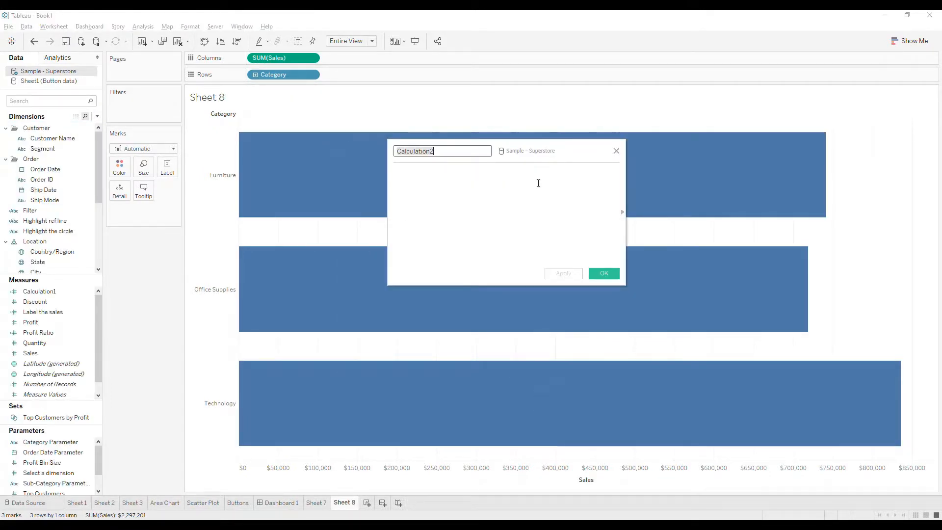
pyautogui.press('BackSpace')
pyautogui.write('Drill down sub cate')
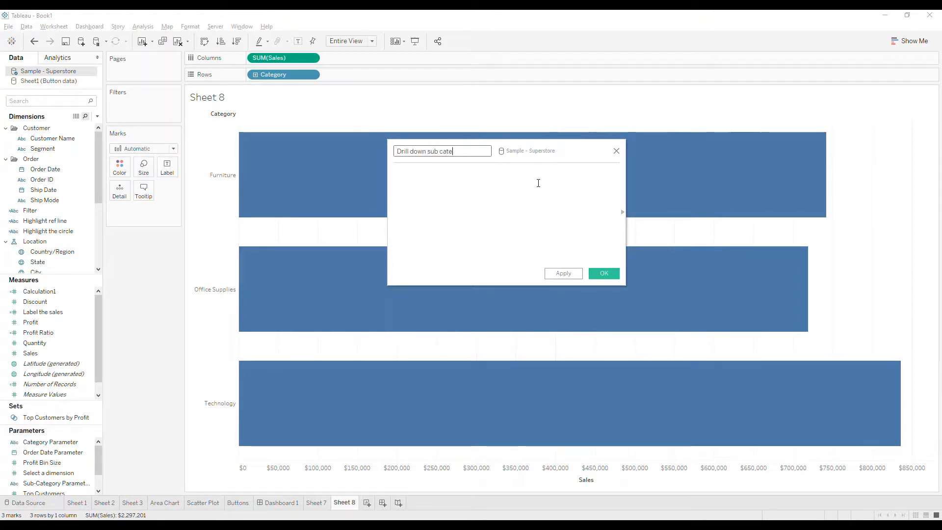
# Step: Enter the formula's condition: if [Category] = [Category Parameter]
pyautogui.click(553, 188)
pyautogui.write('if ')
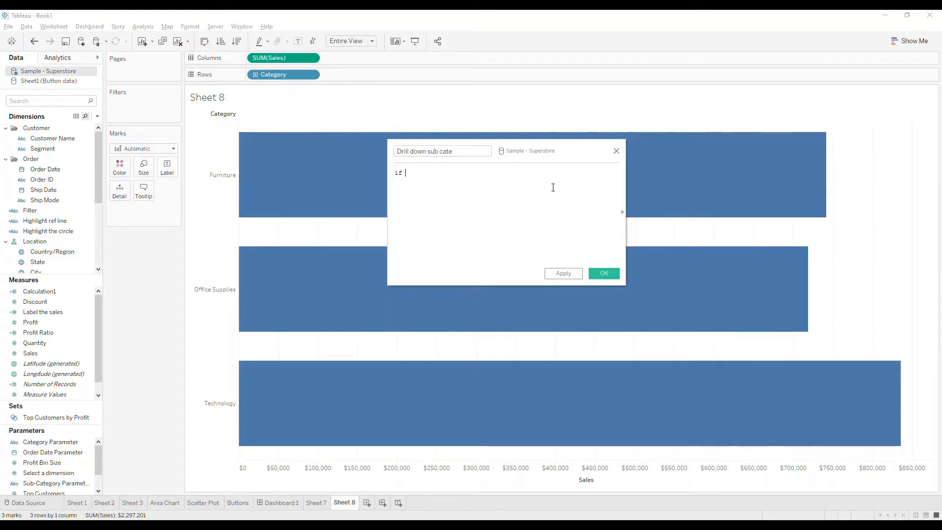
pyautogui.write('ca')
pyautogui.press('Return')
pyautogui.write('= cat')
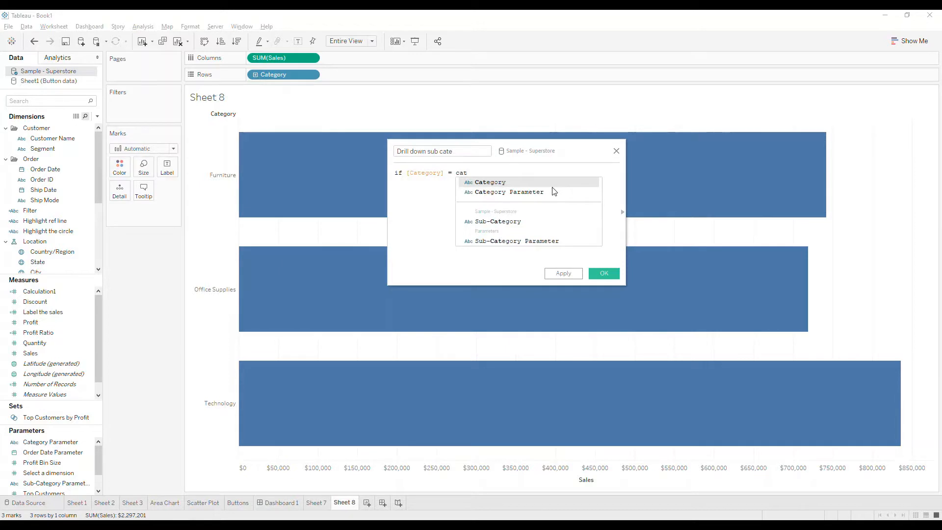
pyautogui.doubleClick(553, 192)
pyautogui.press('Return')
# Step: Complete the formula with then [Sub-Category] END and save the calculated field
pyautogui.write('then')
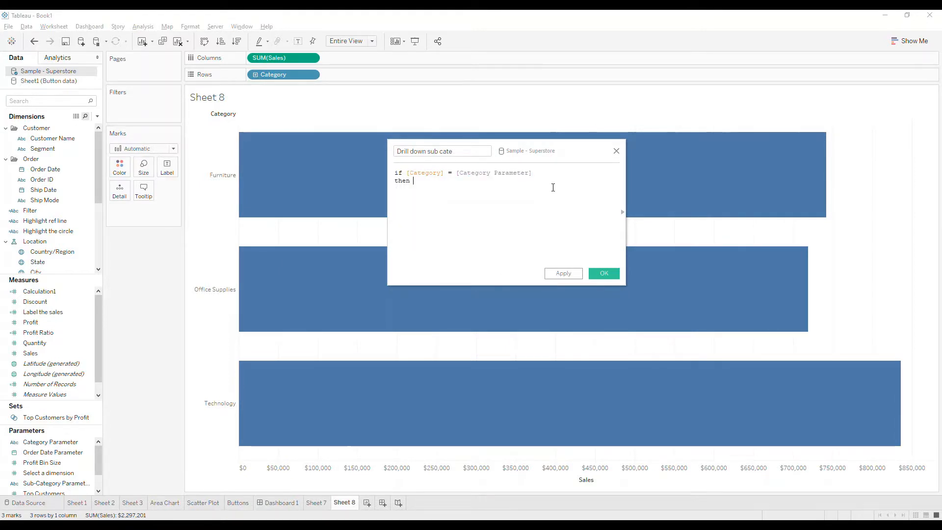
pyautogui.write(' sub')
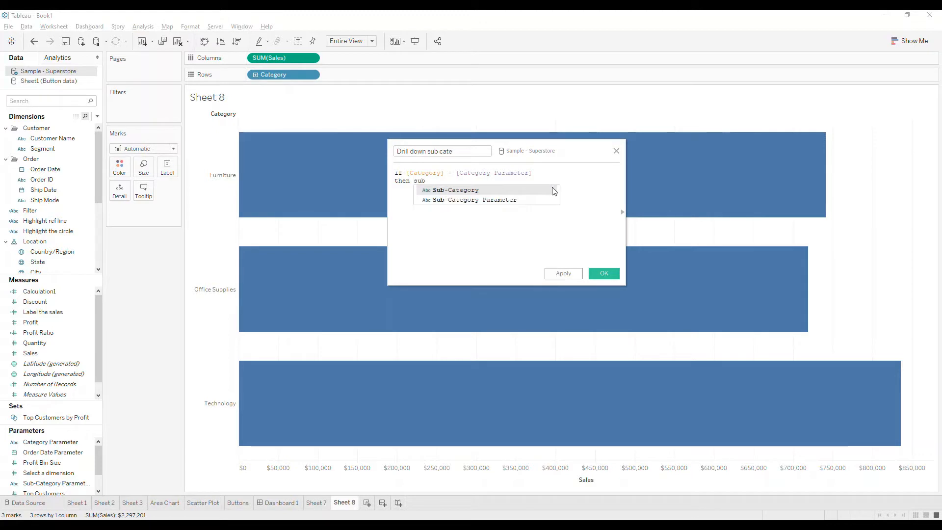
pyautogui.doubleClick(554, 190)
pyautogui.press('Return')
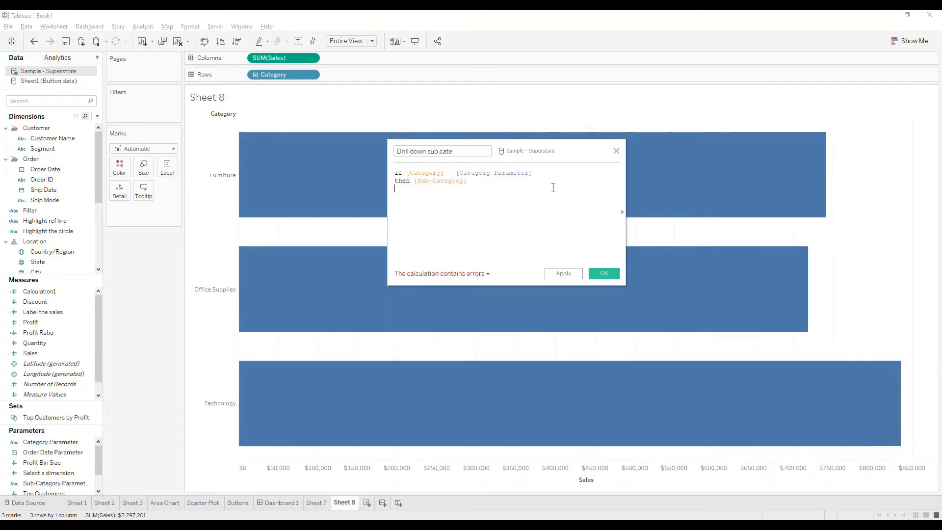
pyautogui.write('en')
pyautogui.press('Return')
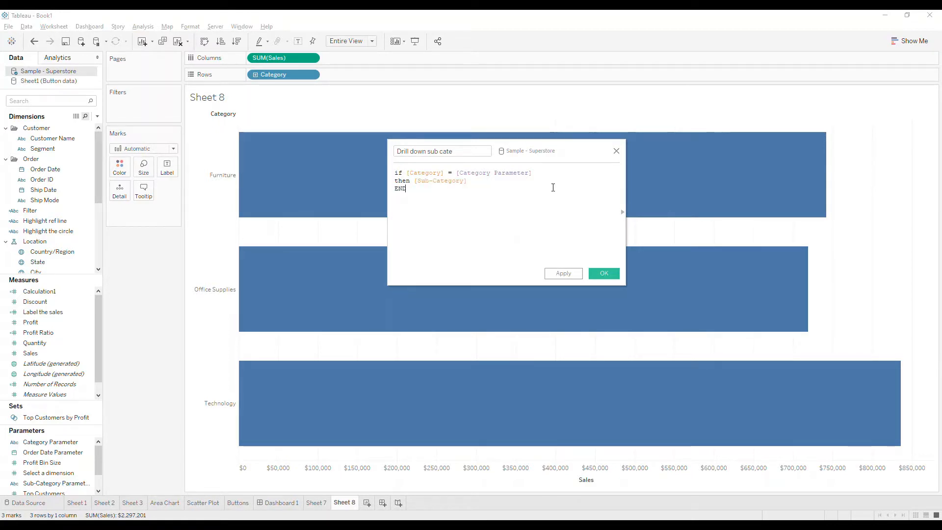
pyautogui.click(603, 274)
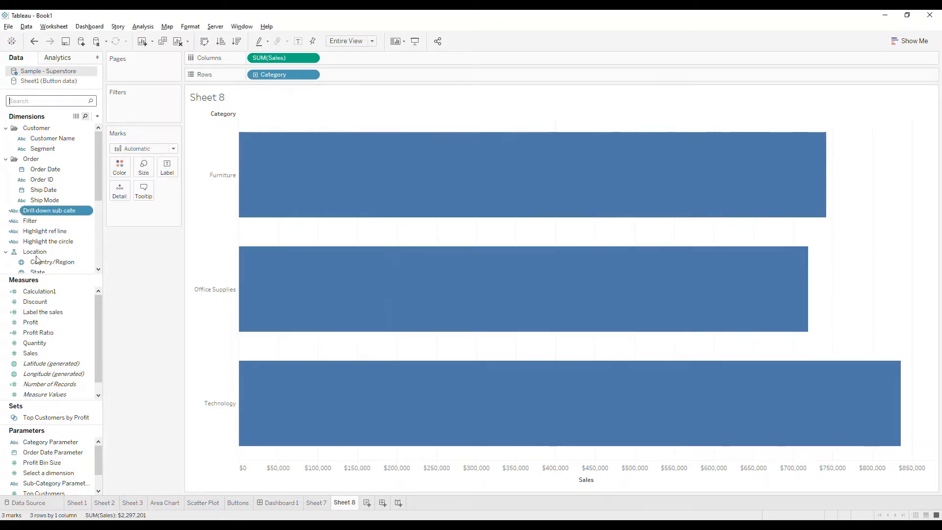
# Step: Color the sales bars by the Drill down sub cate field
pyautogui.moveTo(33, 211); pyautogui.dragTo(119, 166)
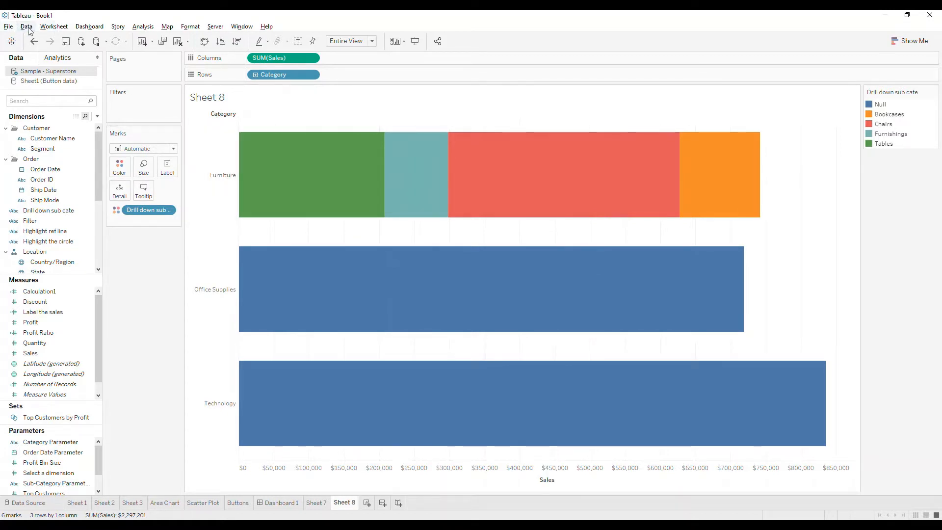
# Step: Add a parameter action named "drill down" on Sheet 8 that sets Category Parameter from the Category field on selection
pyautogui.click(54, 27)
pyautogui.click(65, 91)
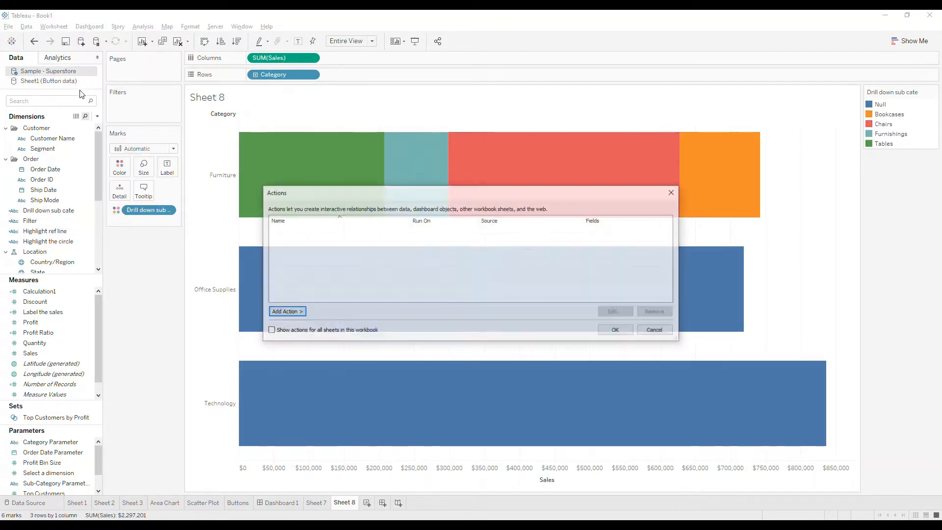
pyautogui.click(286, 313)
pyautogui.click(338, 357)
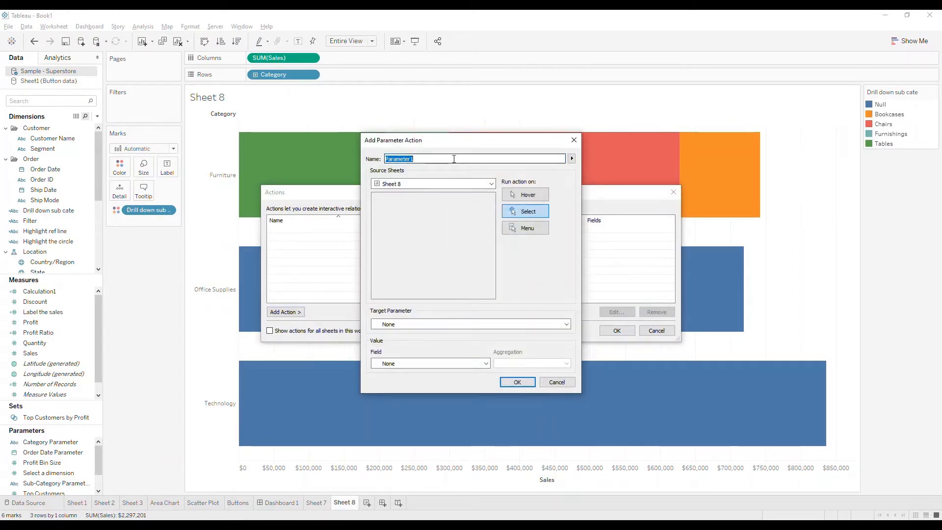
pyautogui.write('drill down')
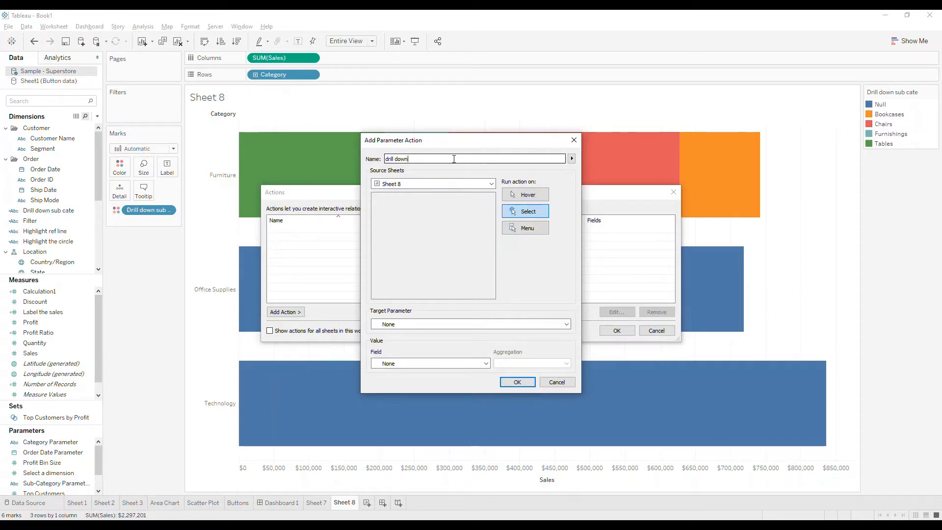
pyautogui.click(423, 327)
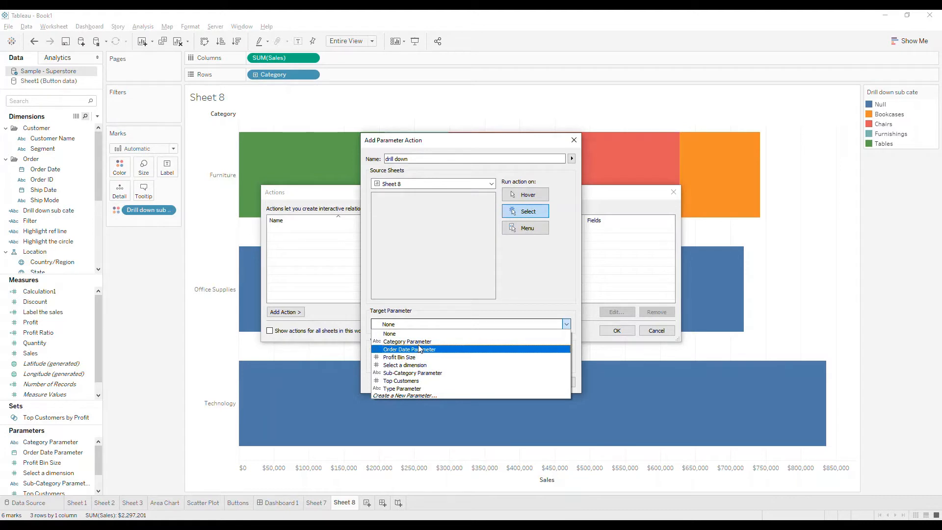
pyautogui.click(420, 345)
pyautogui.click(417, 364)
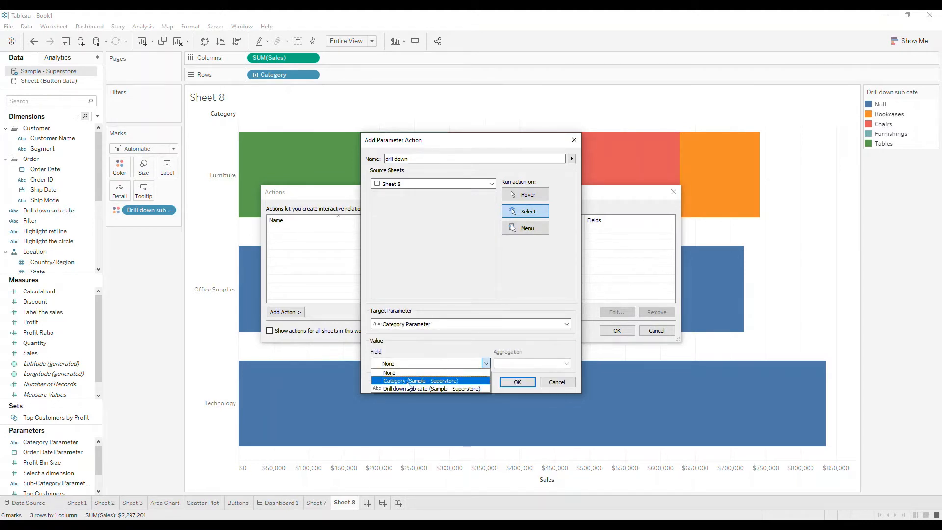
pyautogui.click(409, 382)
pyautogui.click(518, 382)
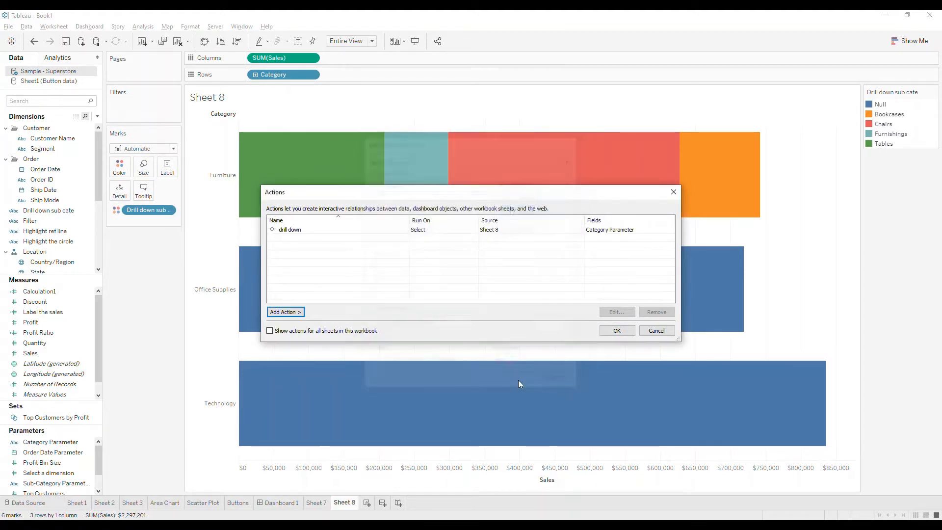
pyautogui.click(613, 331)
# Step: Test the drill-down action by selecting the Office Supplies, Technology and Furniture bars in turn
pyautogui.click(272, 292)
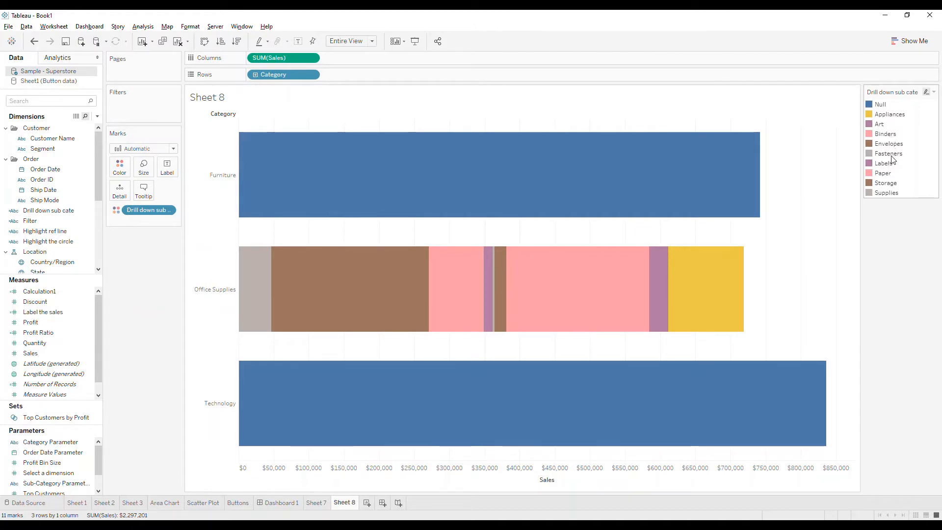
pyautogui.click(258, 405)
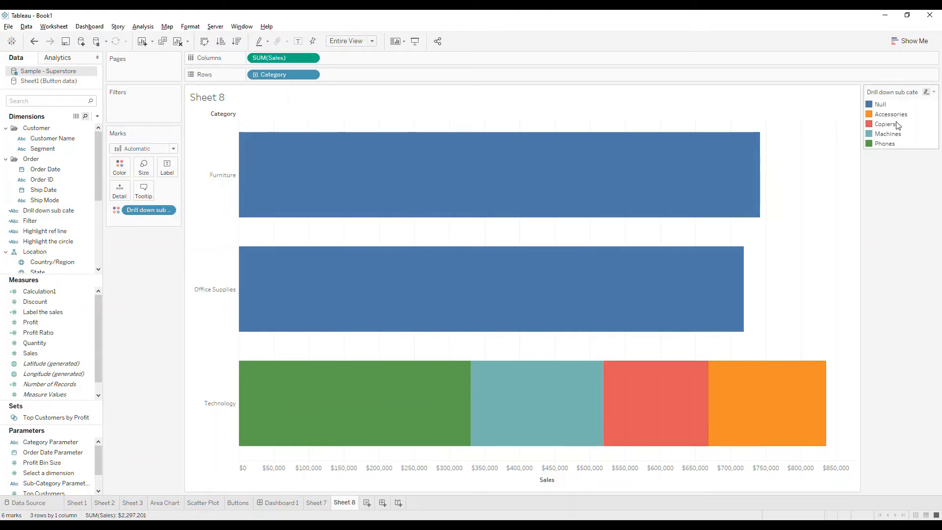
pyautogui.click(276, 193)
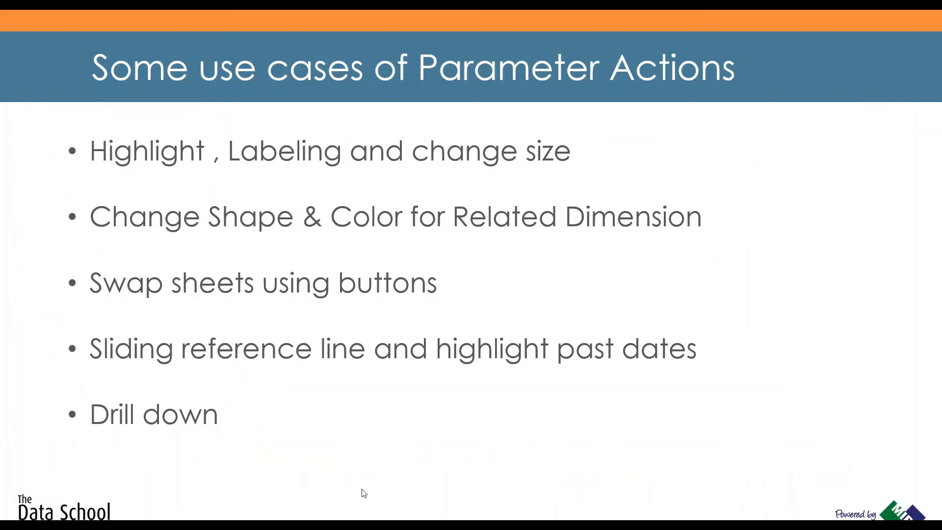
pyautogui.click(244, 434)
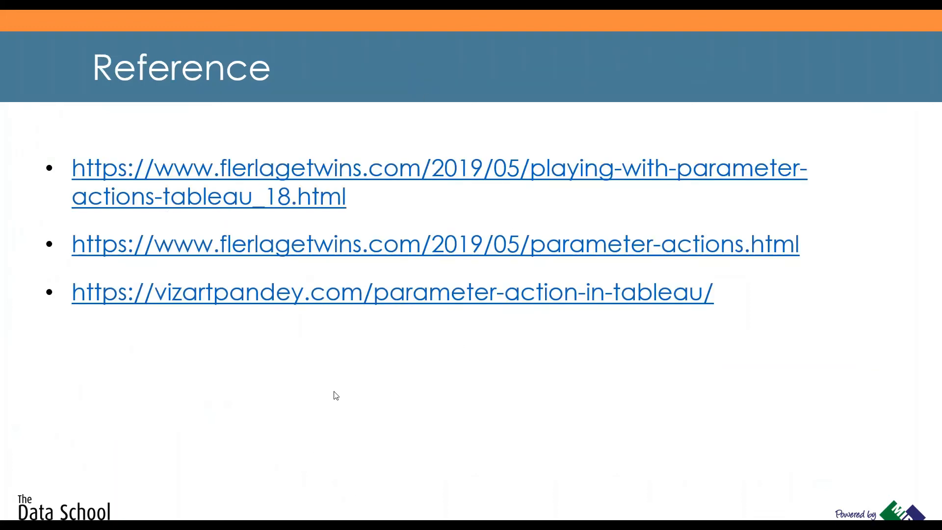
pyautogui.click(344, 434)
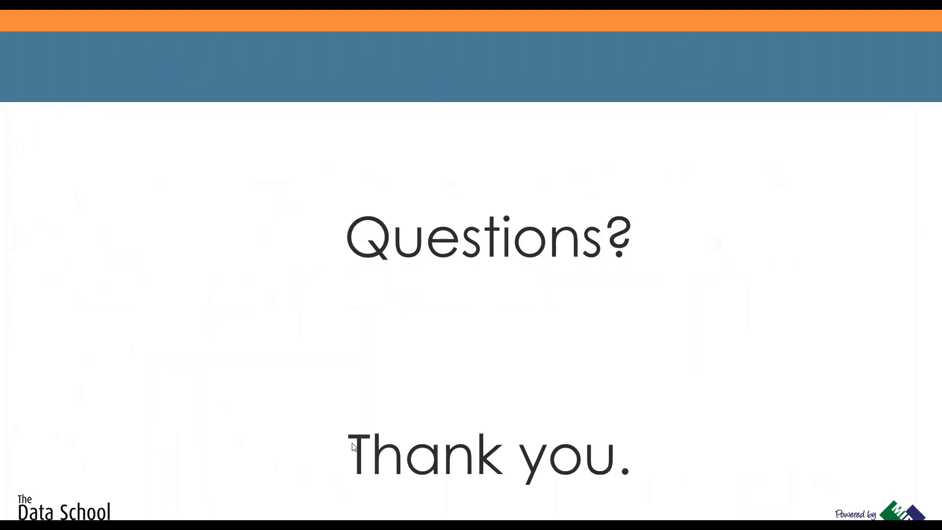